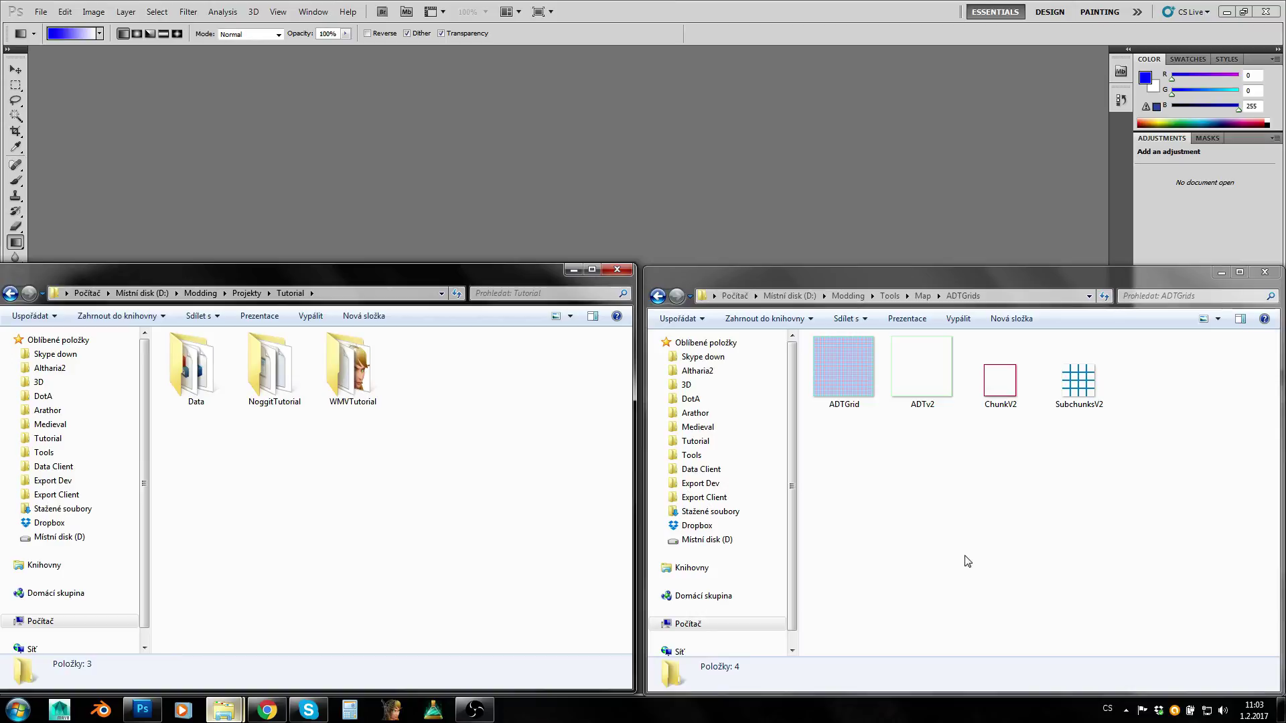
Locate the ADTGrids folder under Tools\Map and look over its ADTGrid, ADTv2 and SubchunksV2 images.
click(889, 296)
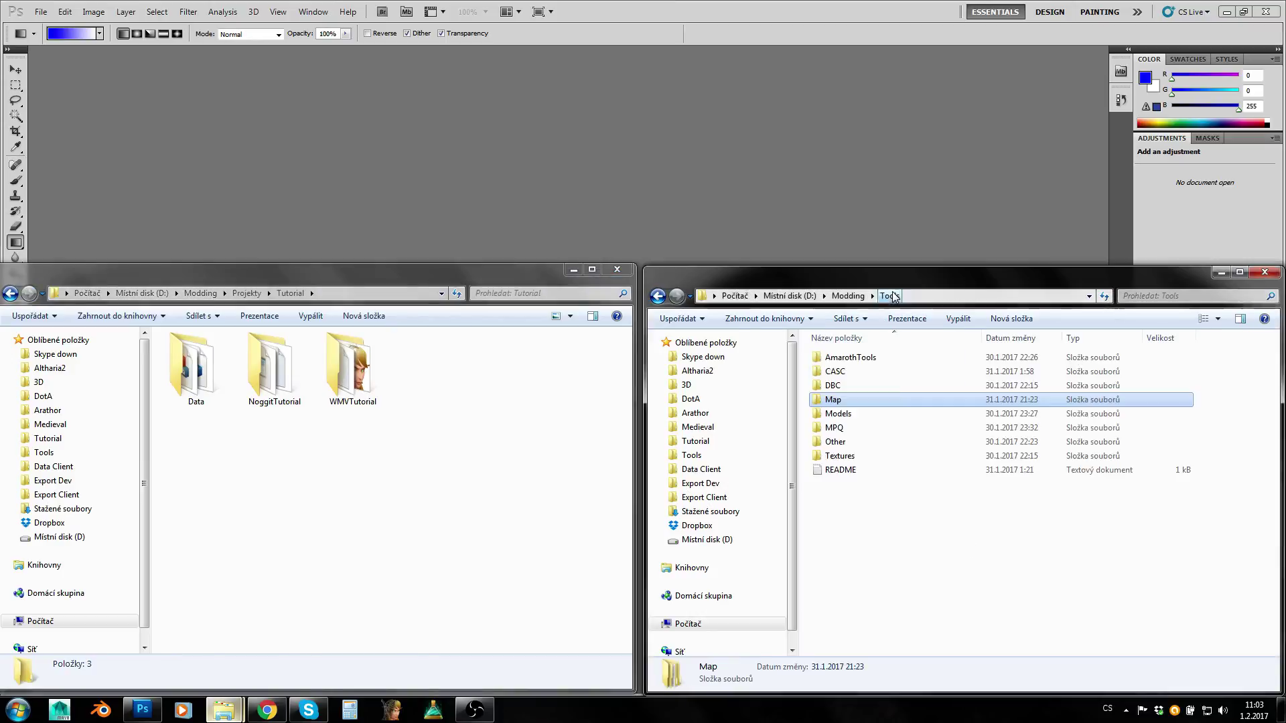
double_click(847, 401)
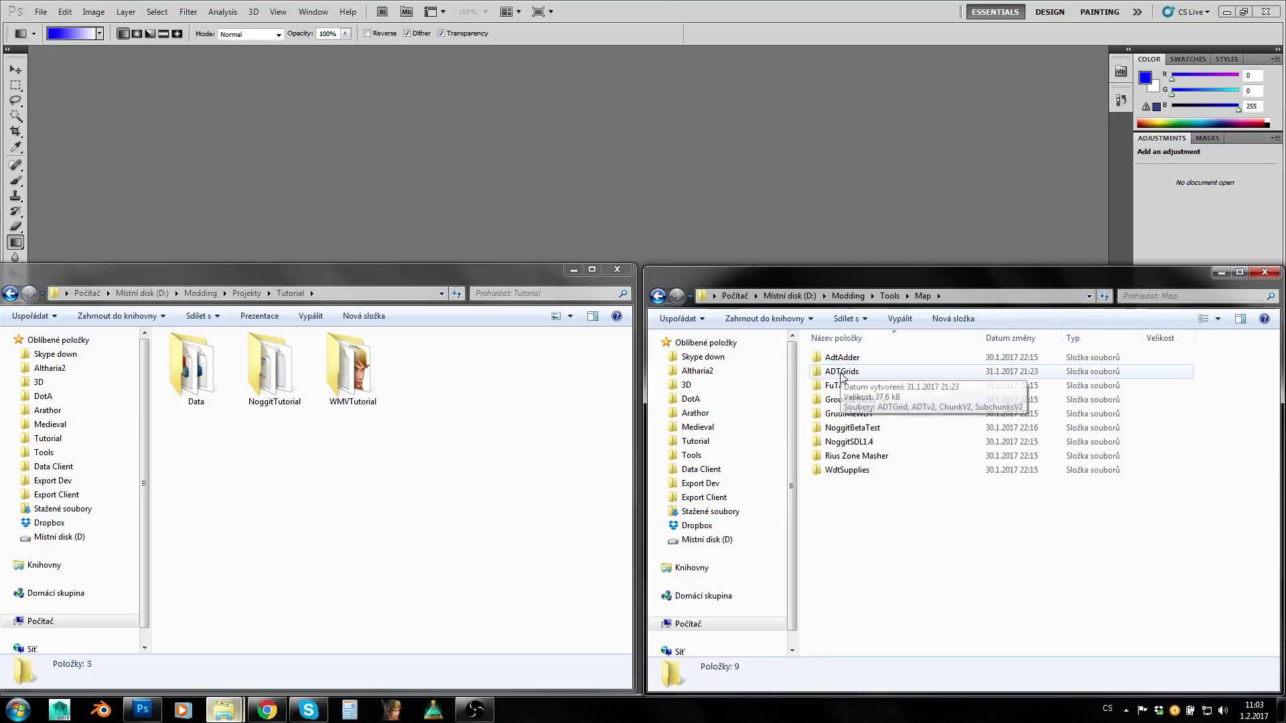
click(836, 377)
double_click(837, 377)
click(845, 382)
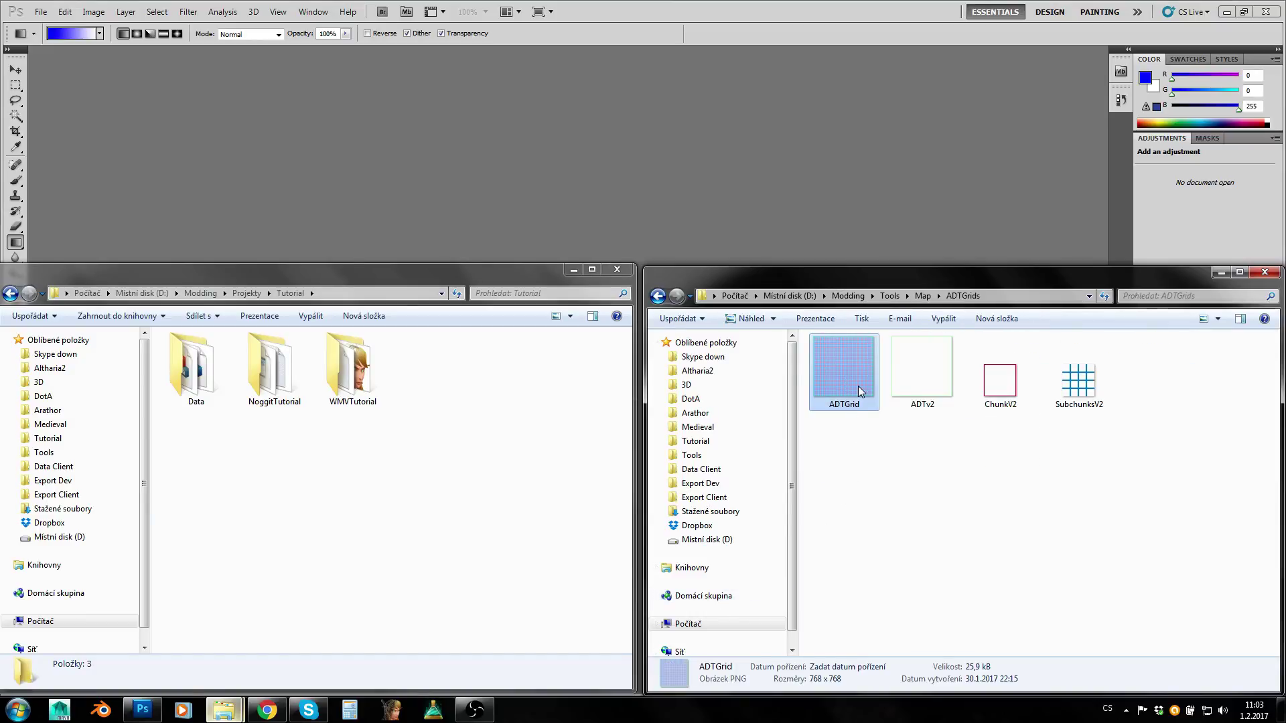
click(931, 383)
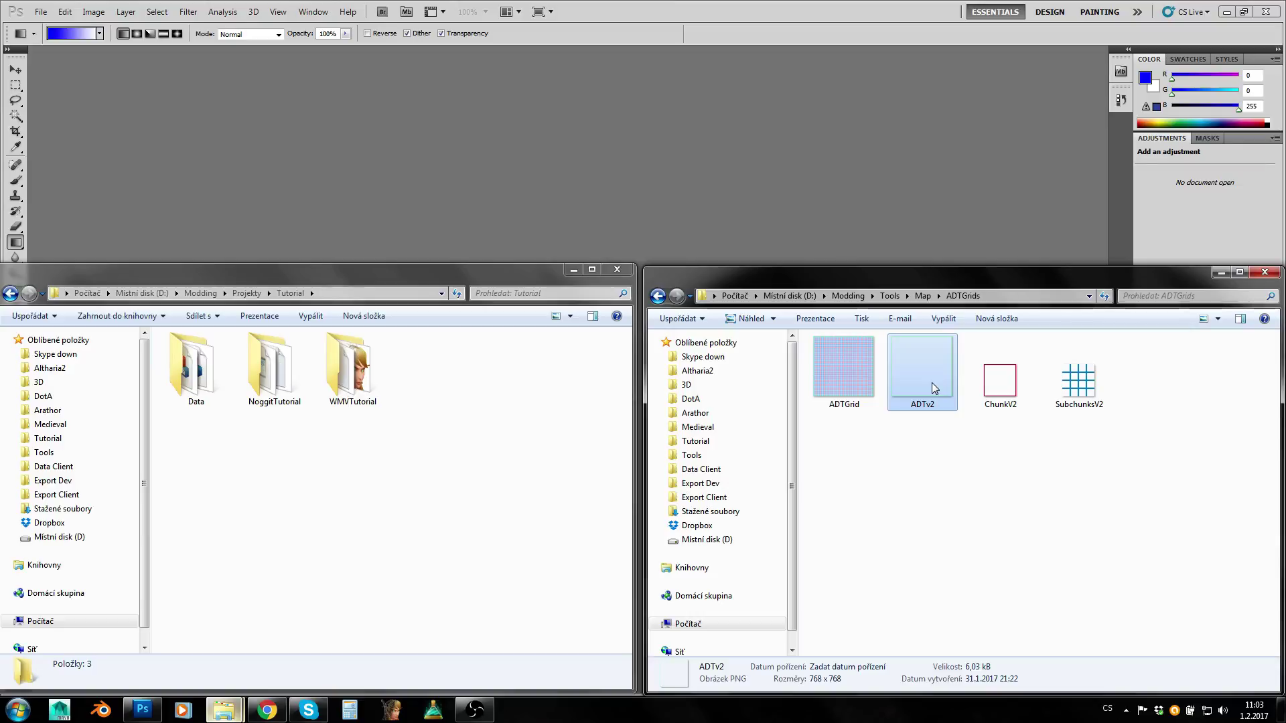
click(1078, 380)
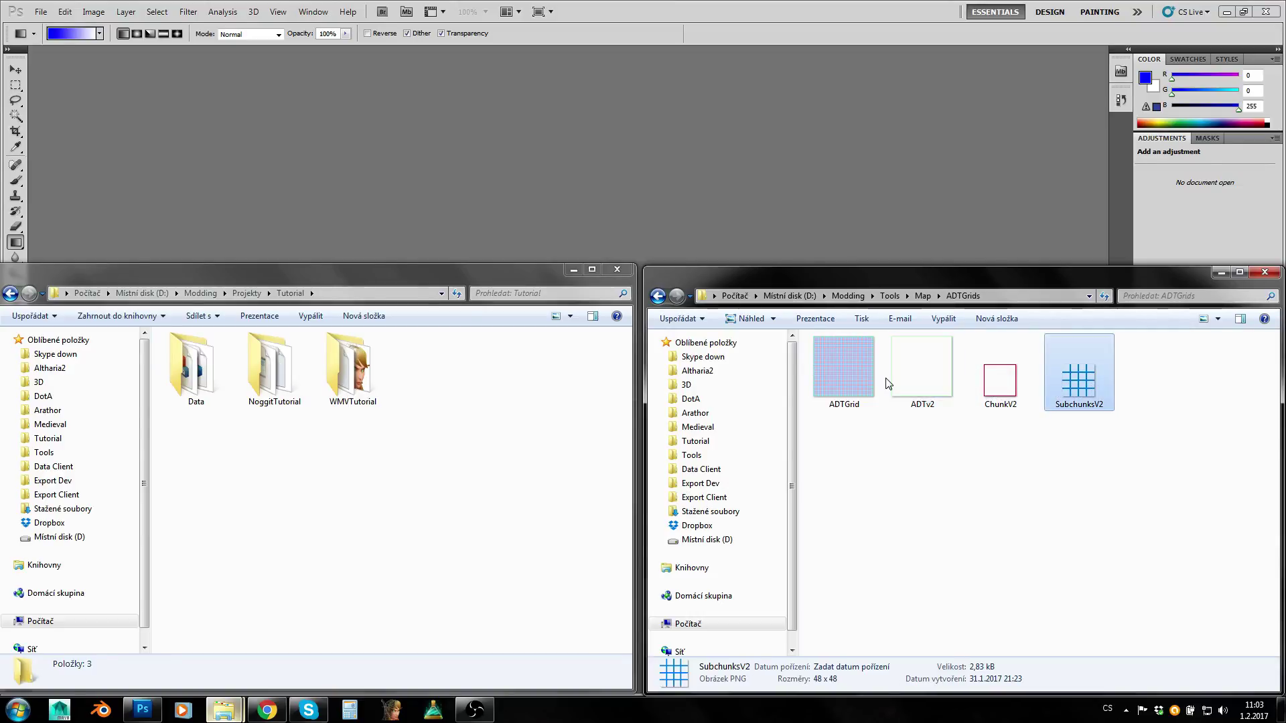
click(926, 375)
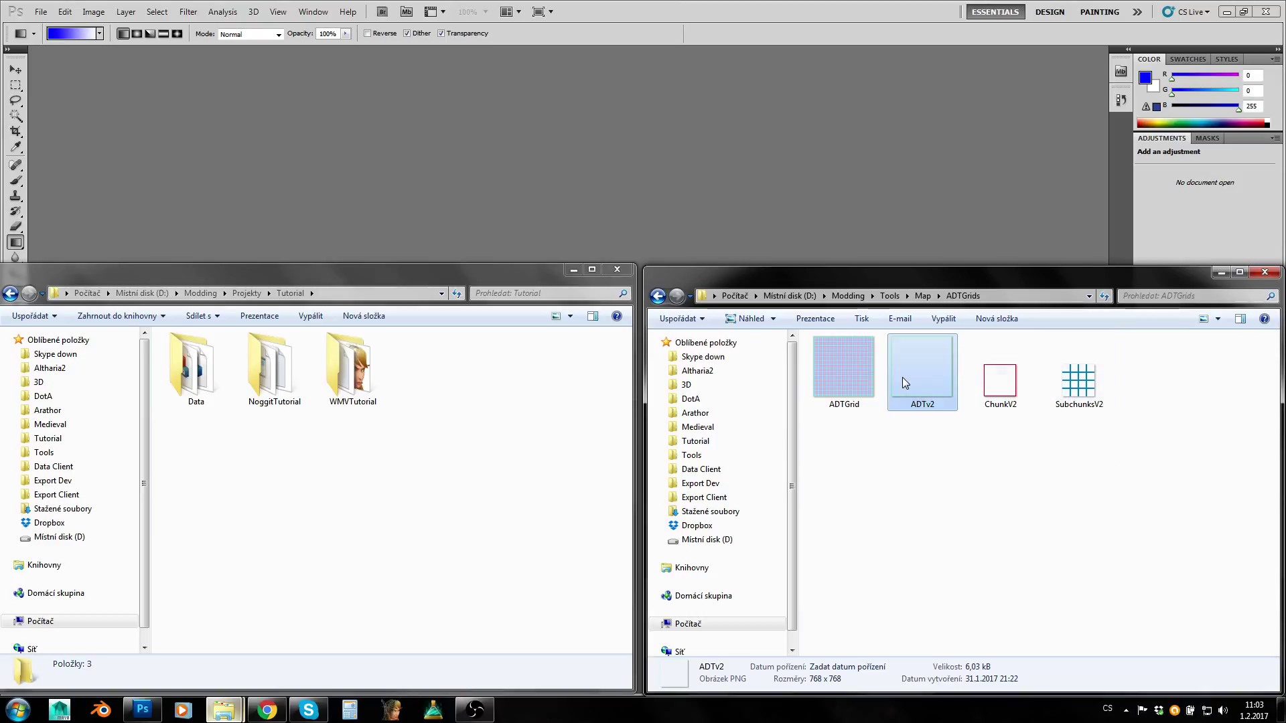
Open the ADTv2, ChunkV2 and SubchunksV2 images from the ADTGrids folder in Photoshop as separate documents.
drag(909, 375, 498, 219)
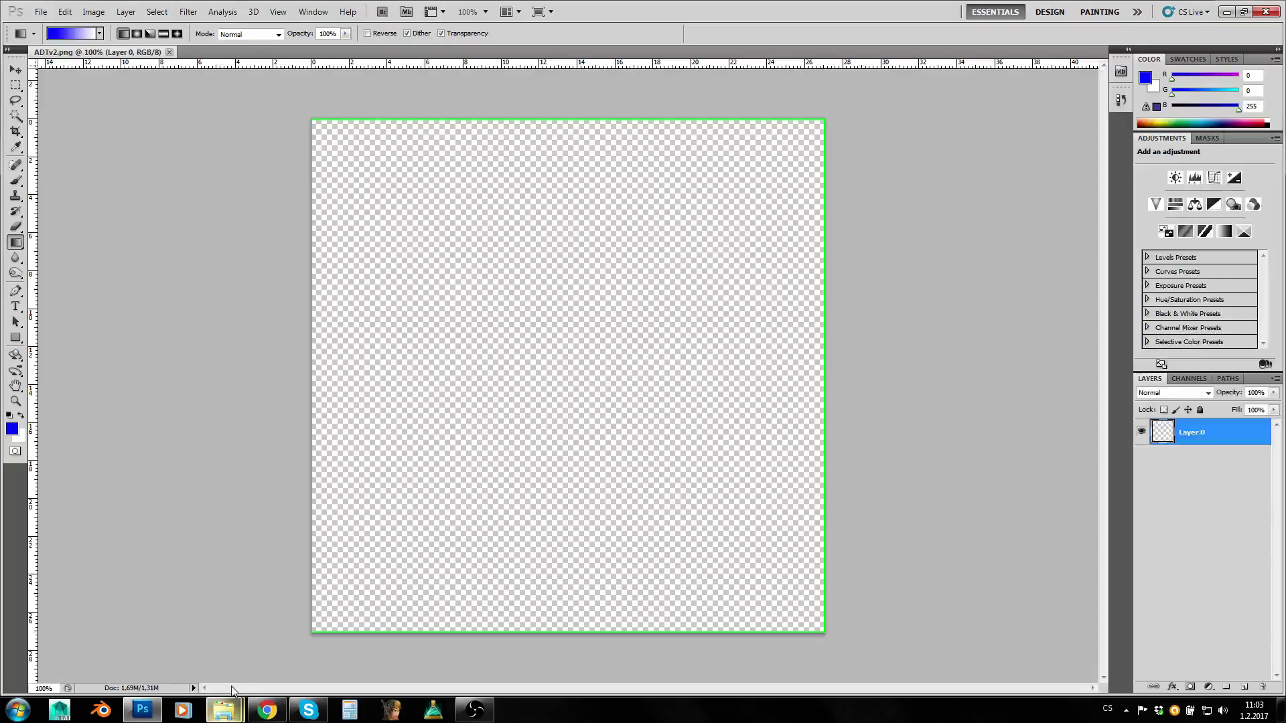
mouse_move(224, 709)
click(274, 663)
drag(1001, 375, 235, 50)
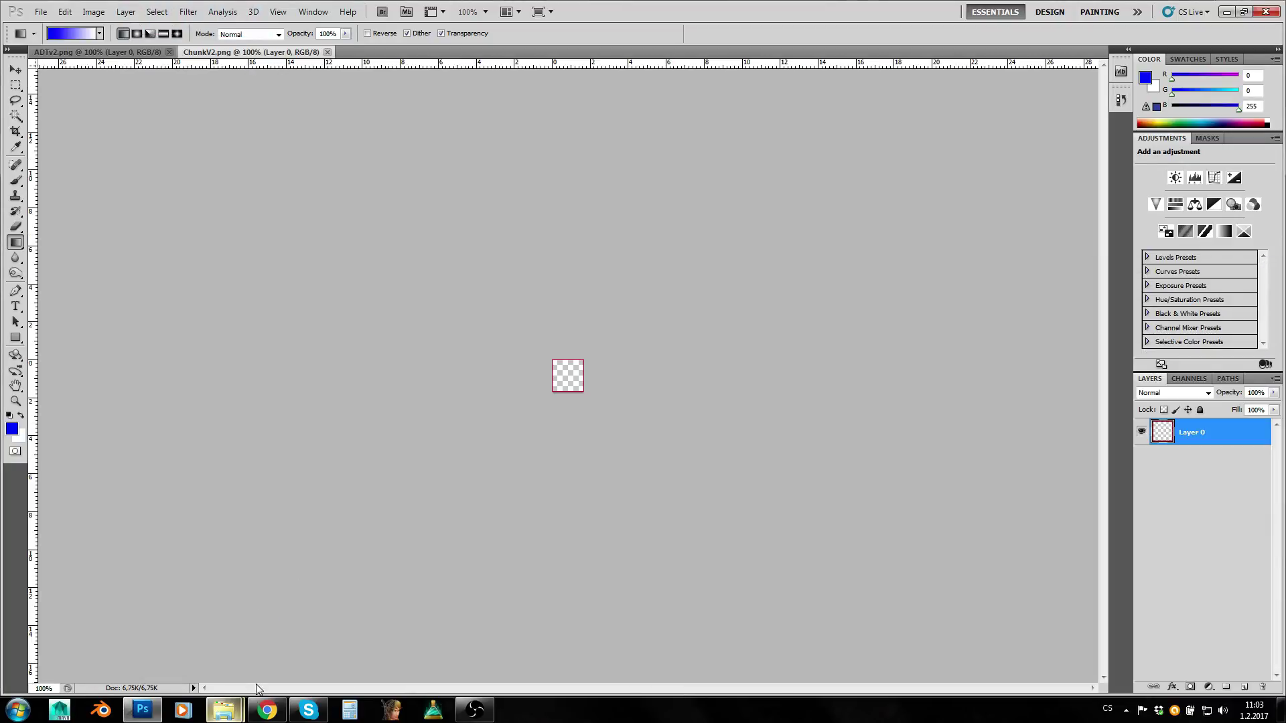
mouse_move(225, 709)
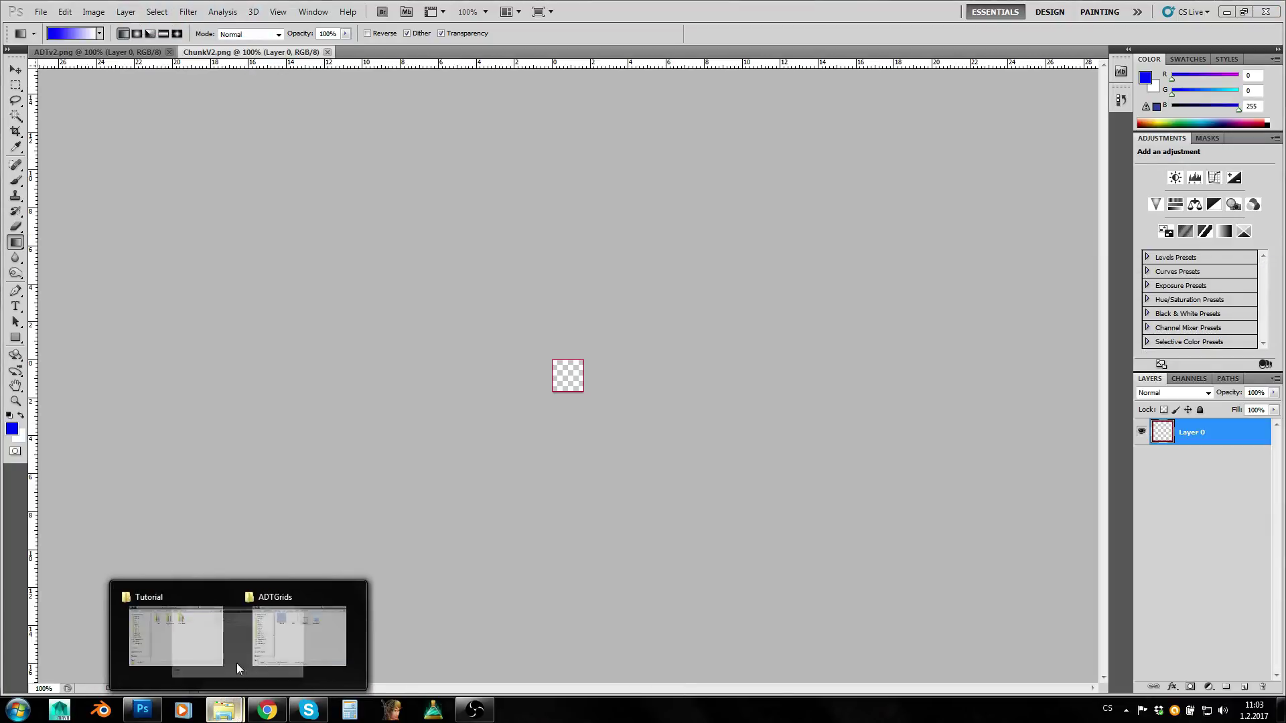
click(281, 643)
drag(1079, 379, 401, 49)
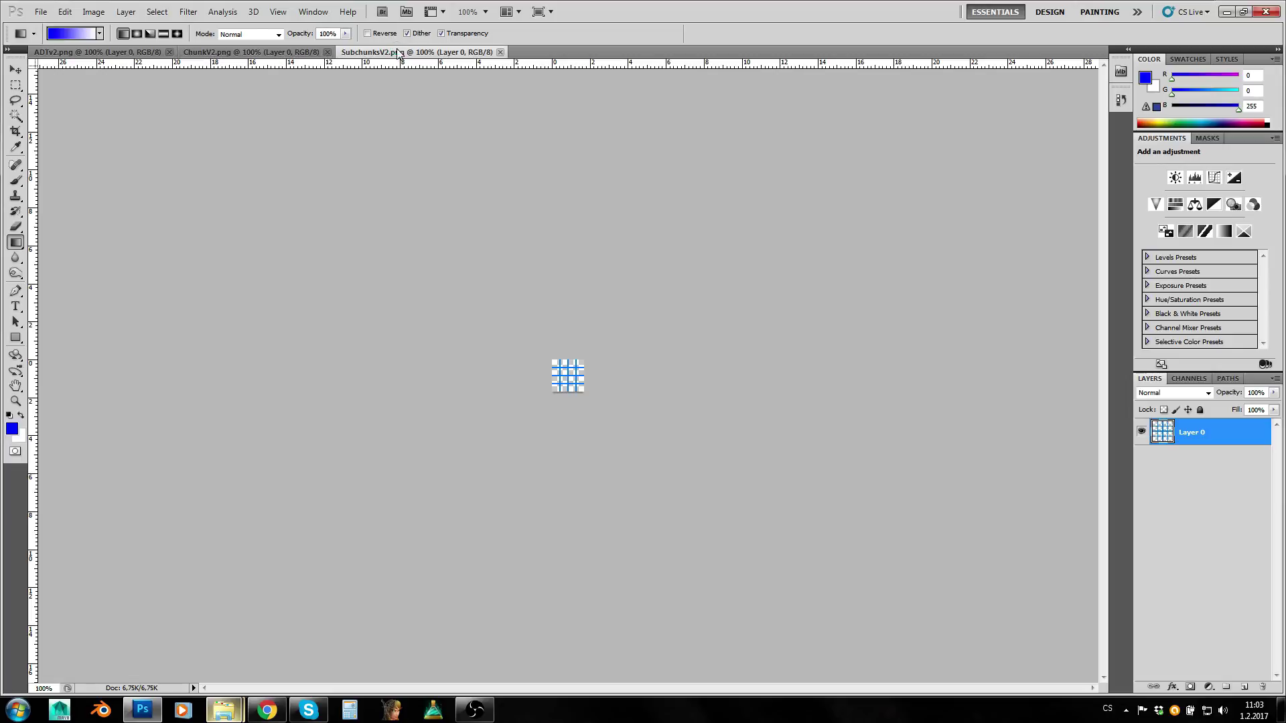
With ADTv2.png in front, set the Paint Bucket Tool to fill with Pattern and check the available patterns.
click(111, 52)
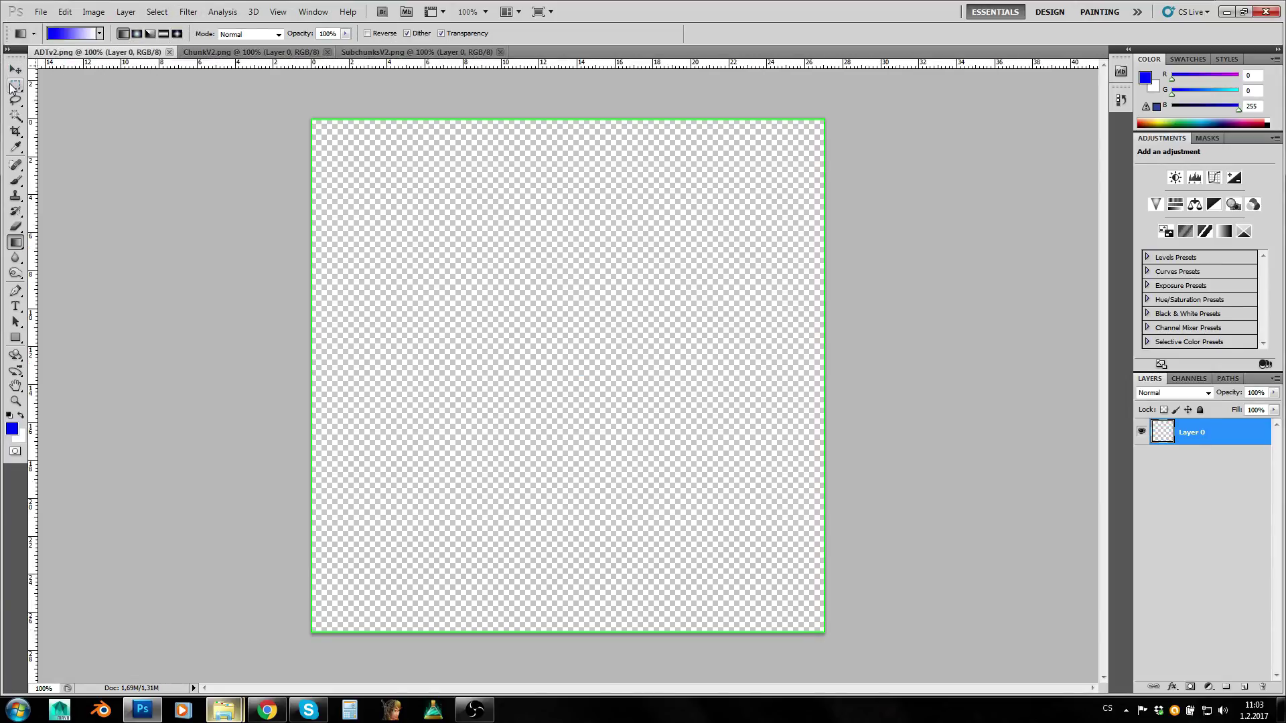
click(16, 242)
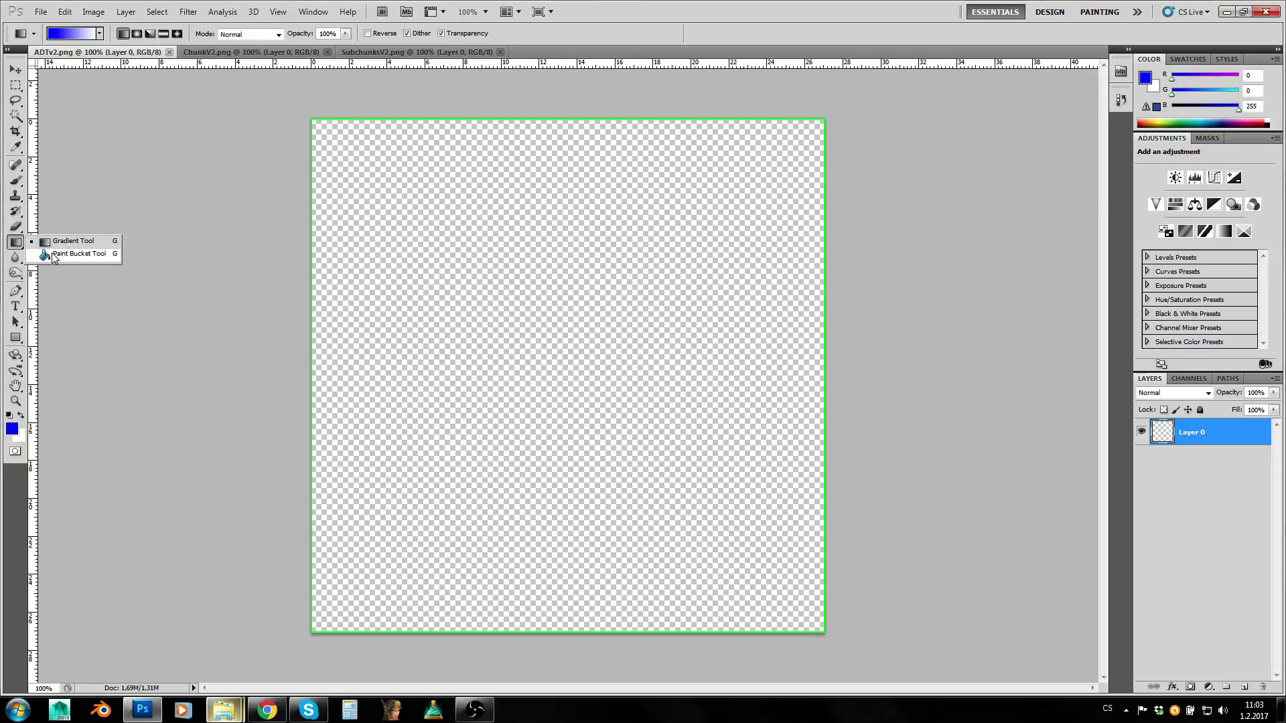
click(52, 254)
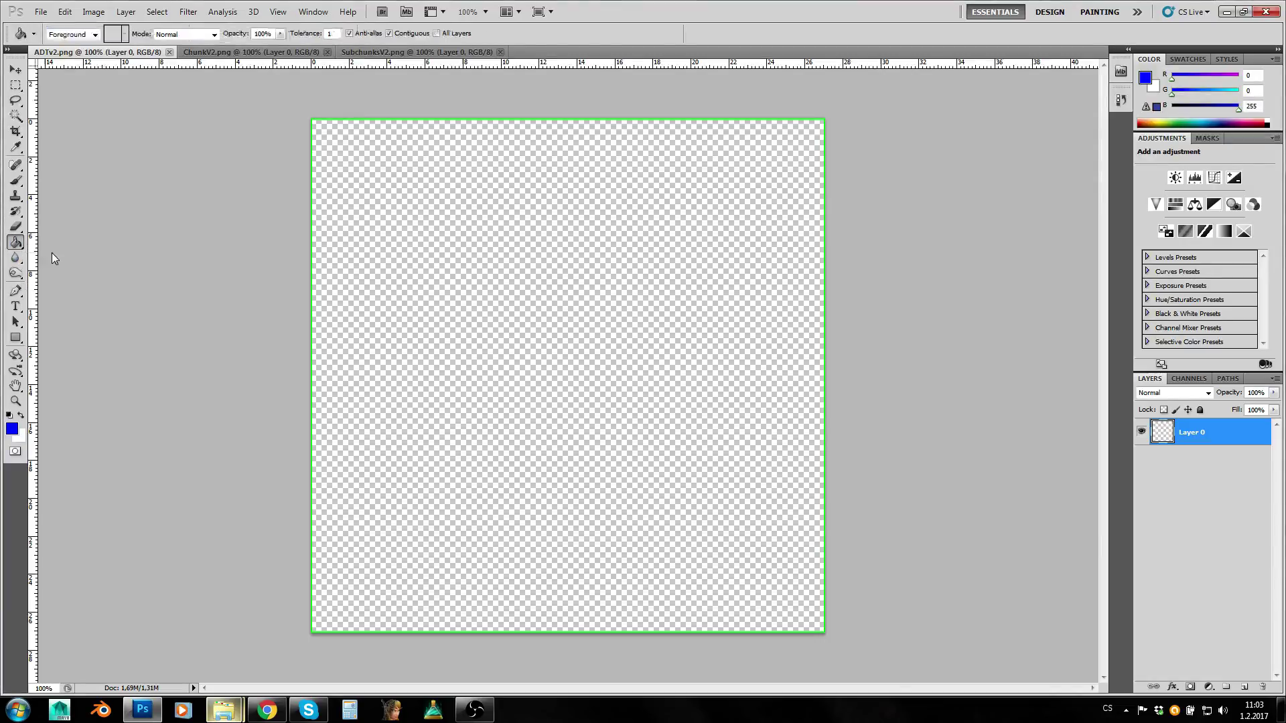
click(94, 33)
click(58, 58)
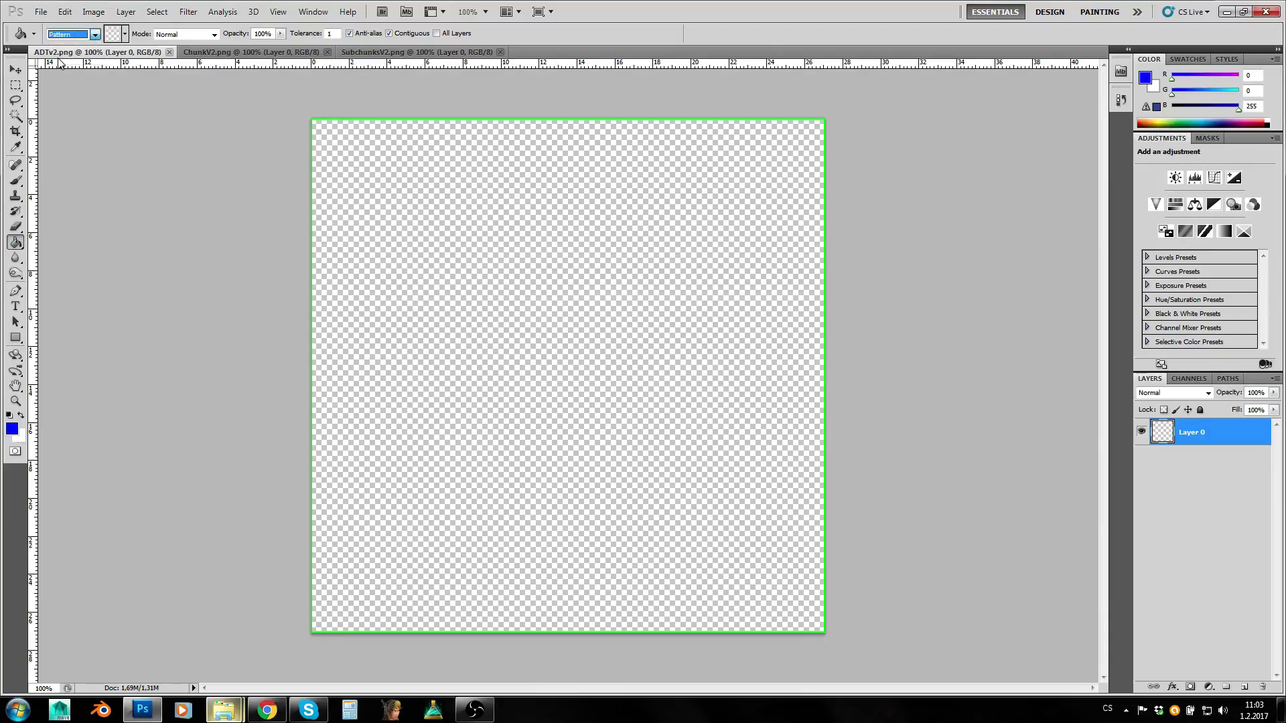
click(124, 35)
drag(42, 67, 154, 110)
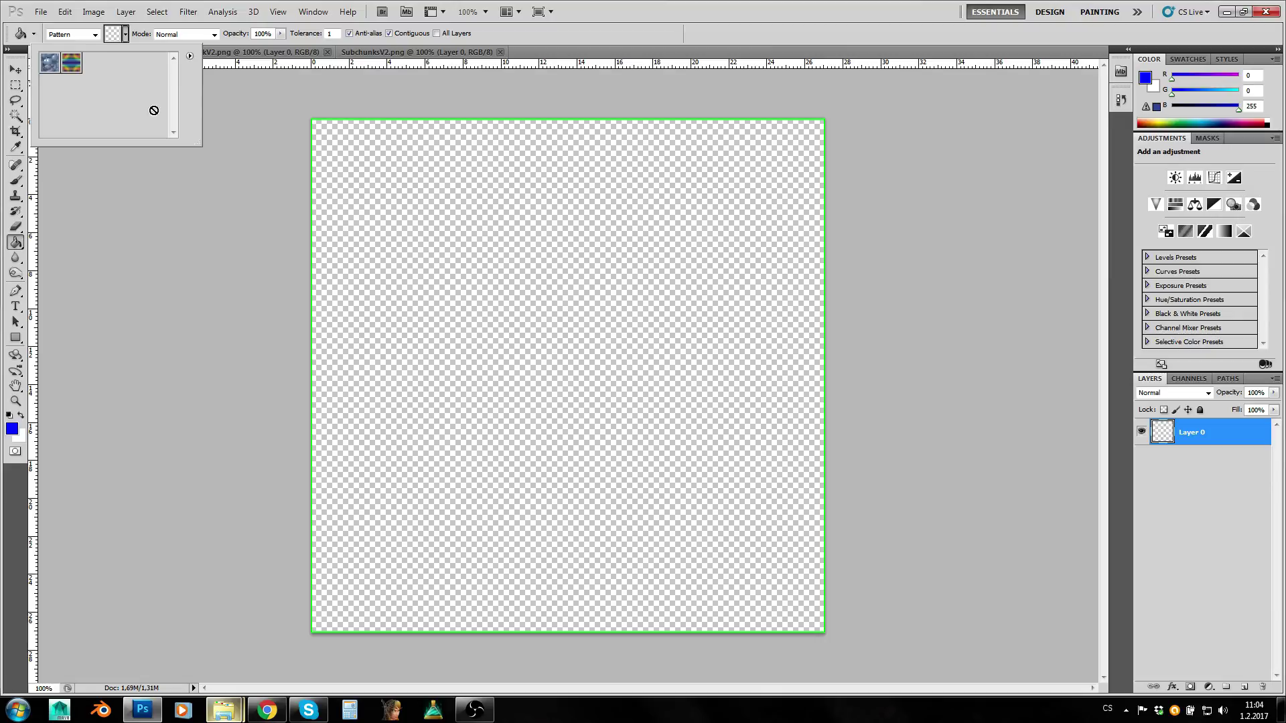
click(130, 39)
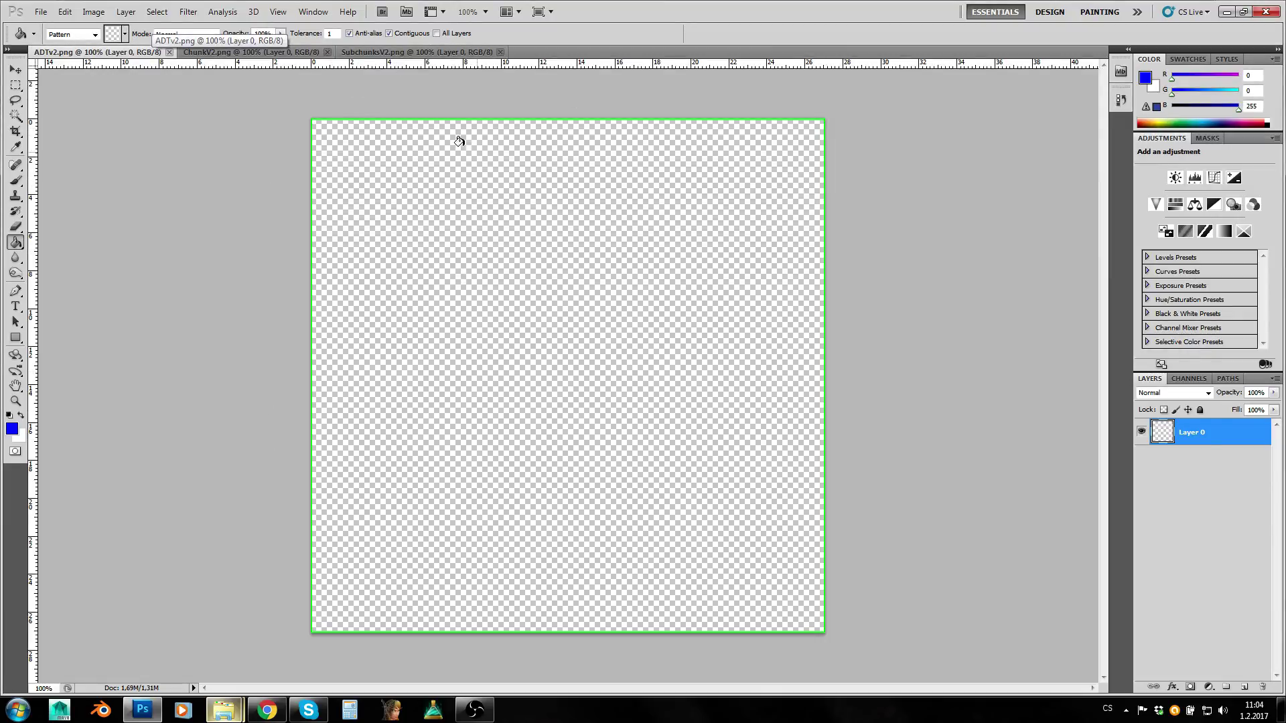
Define the ADTv2 image as a pattern named ADTv2.png and close its document.
click(70, 12)
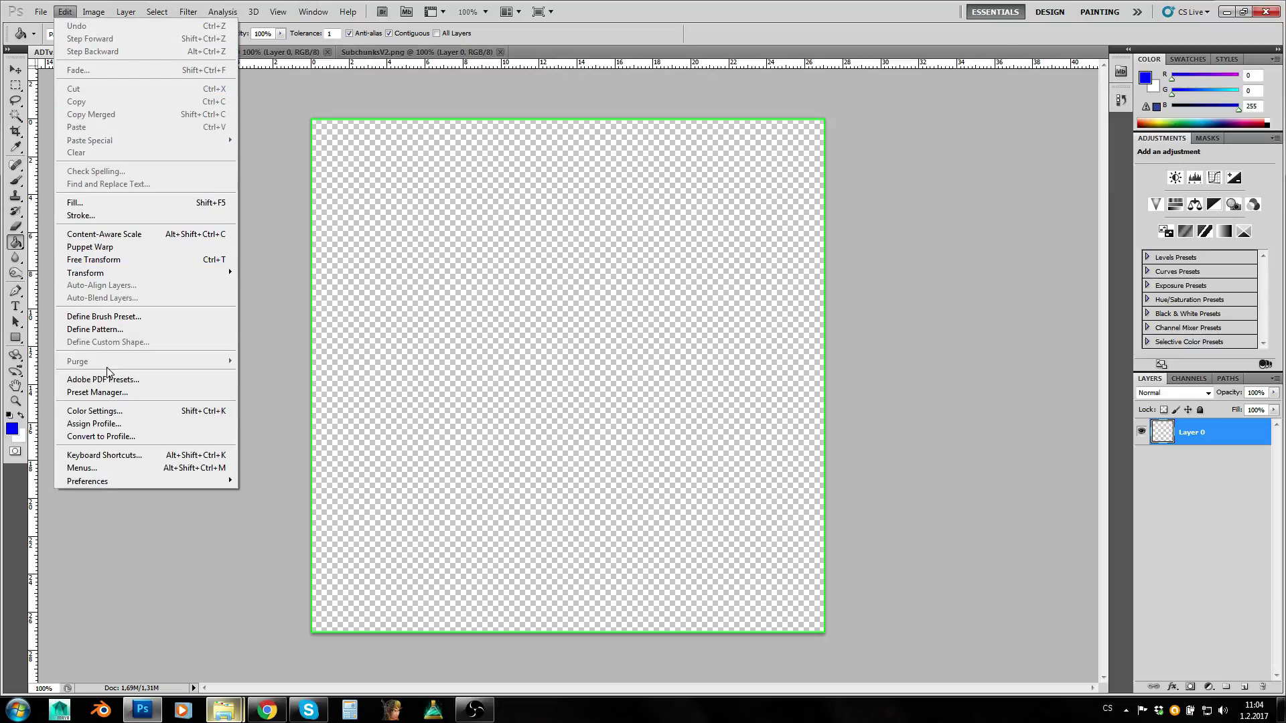
click(99, 333)
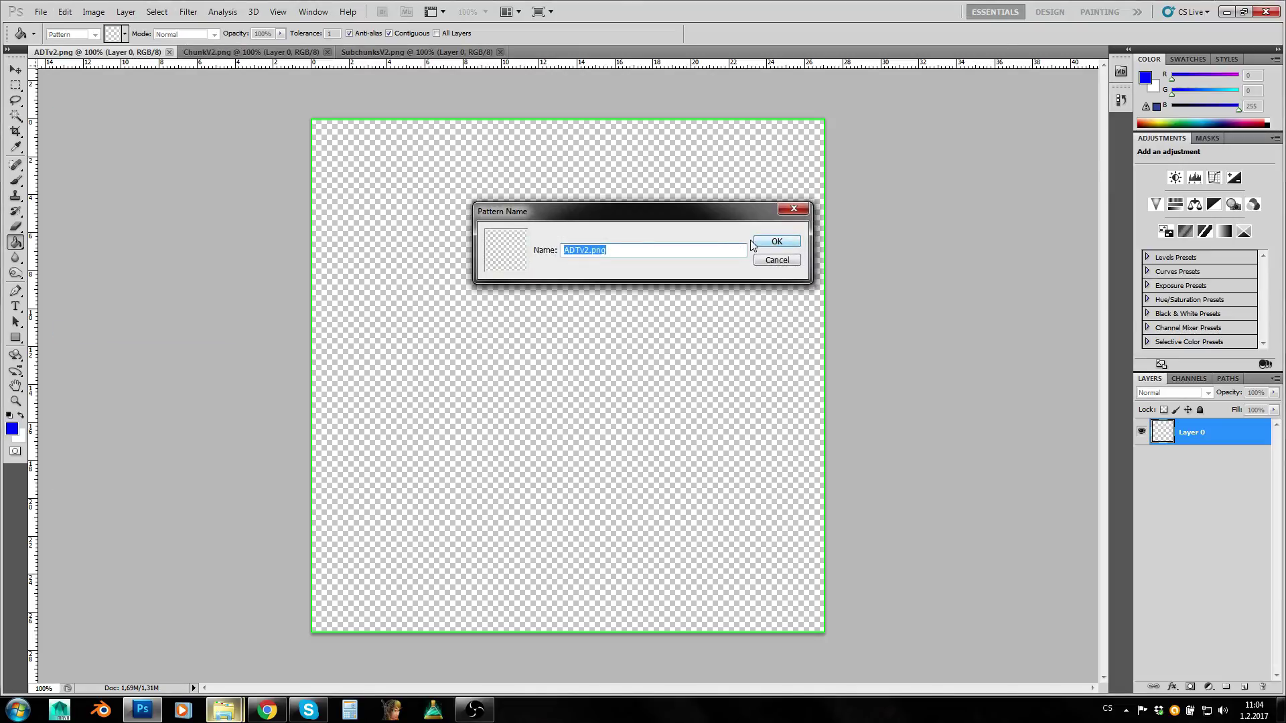
click(774, 243)
click(169, 52)
Define the SubchunksV2 image as a pattern under its default name and close its document.
click(65, 11)
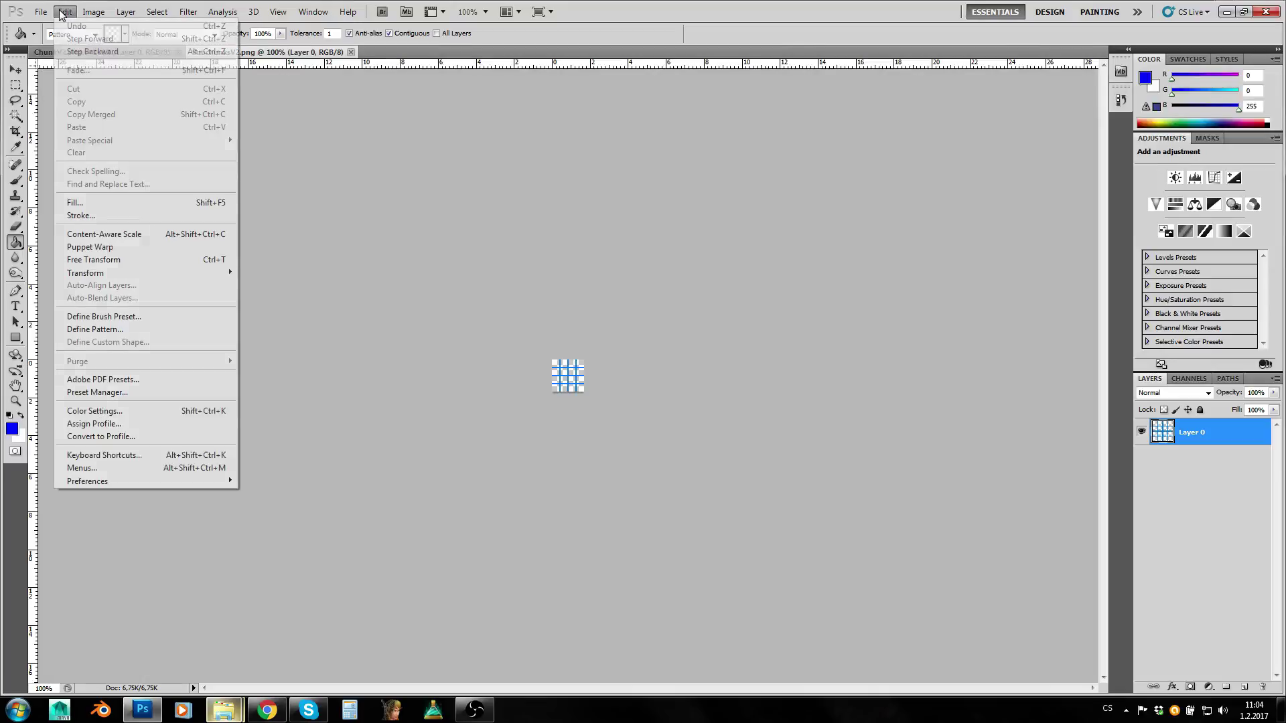
click(87, 329)
click(783, 246)
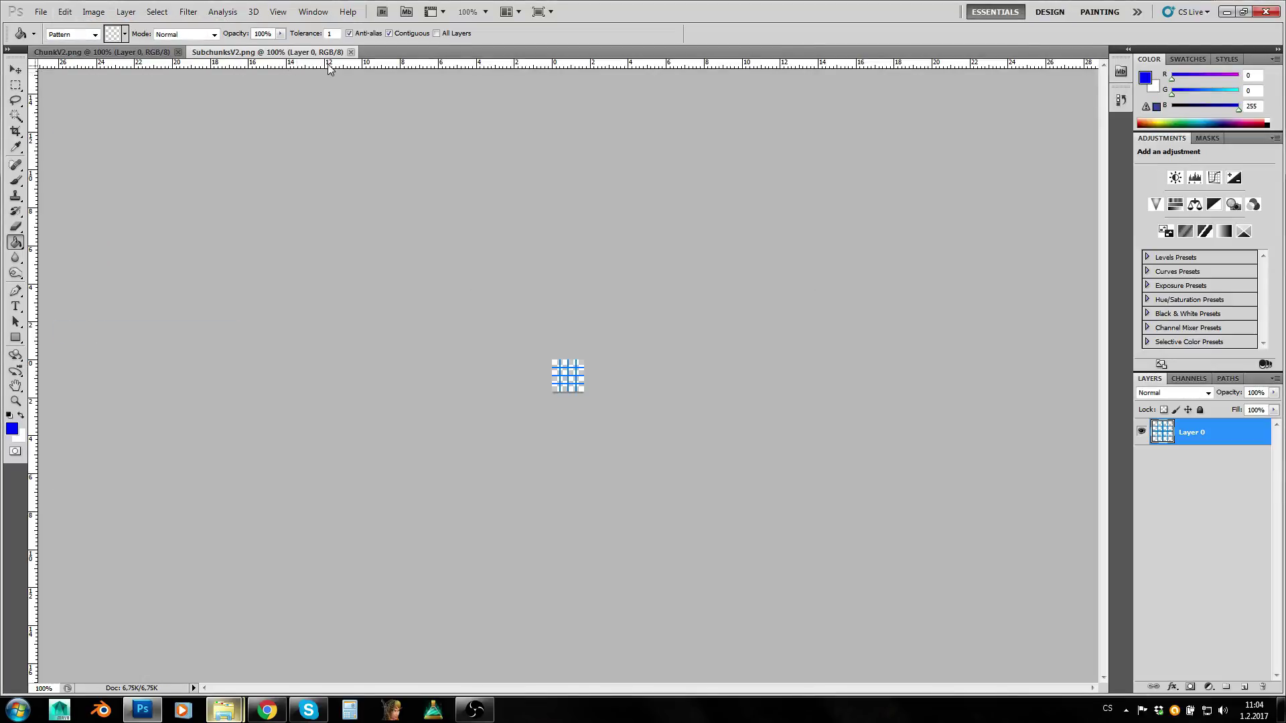
click(350, 51)
Define the ChunkV2 image as a pattern named ChunkV2.png and close its document.
click(65, 12)
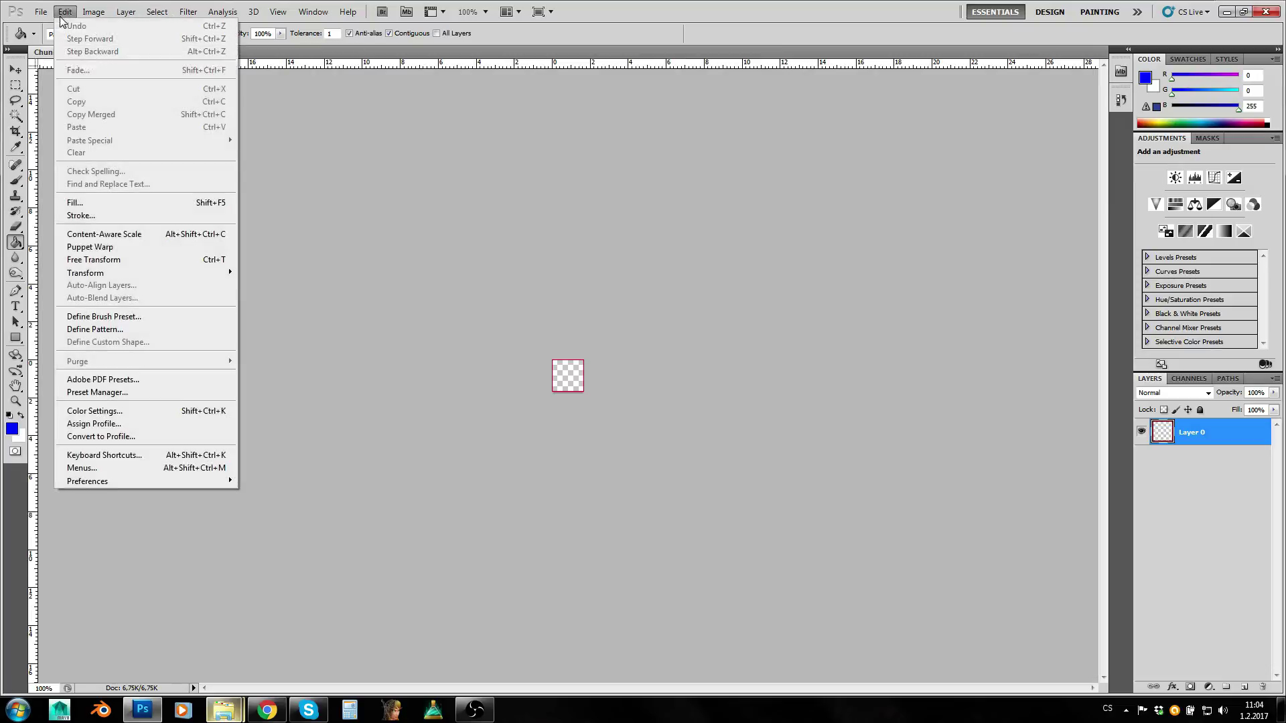
click(133, 328)
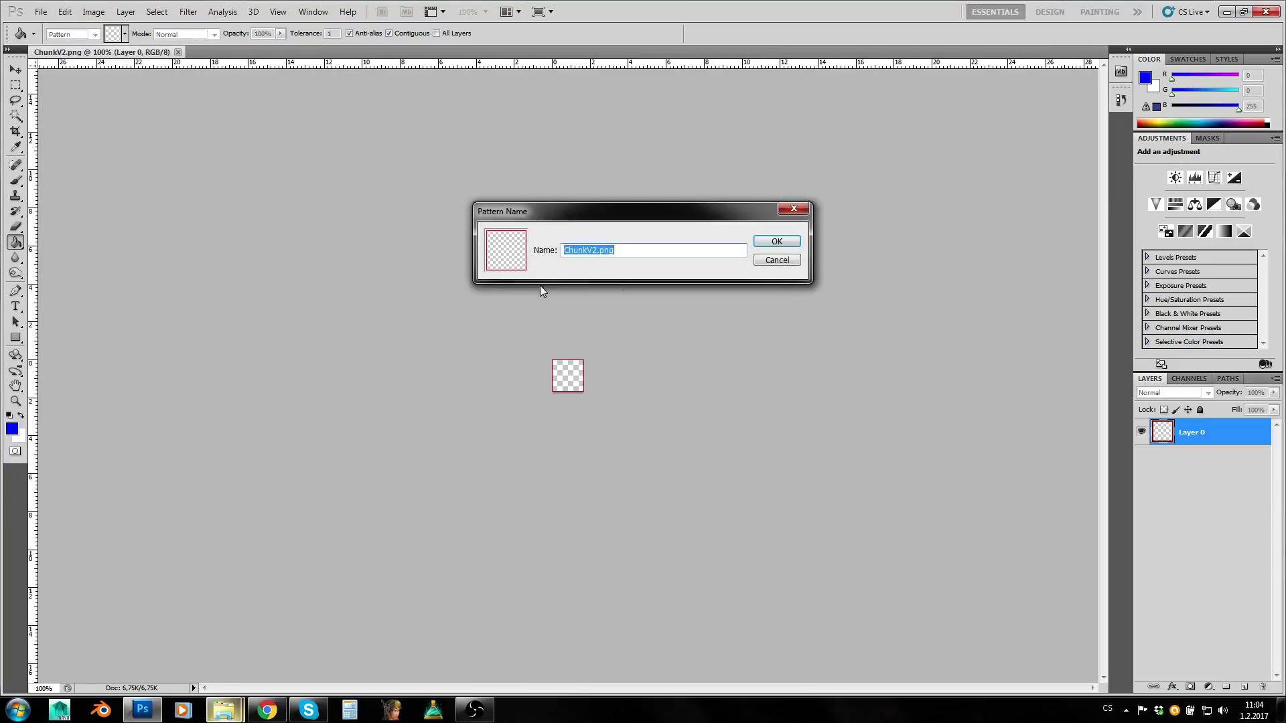
click(779, 242)
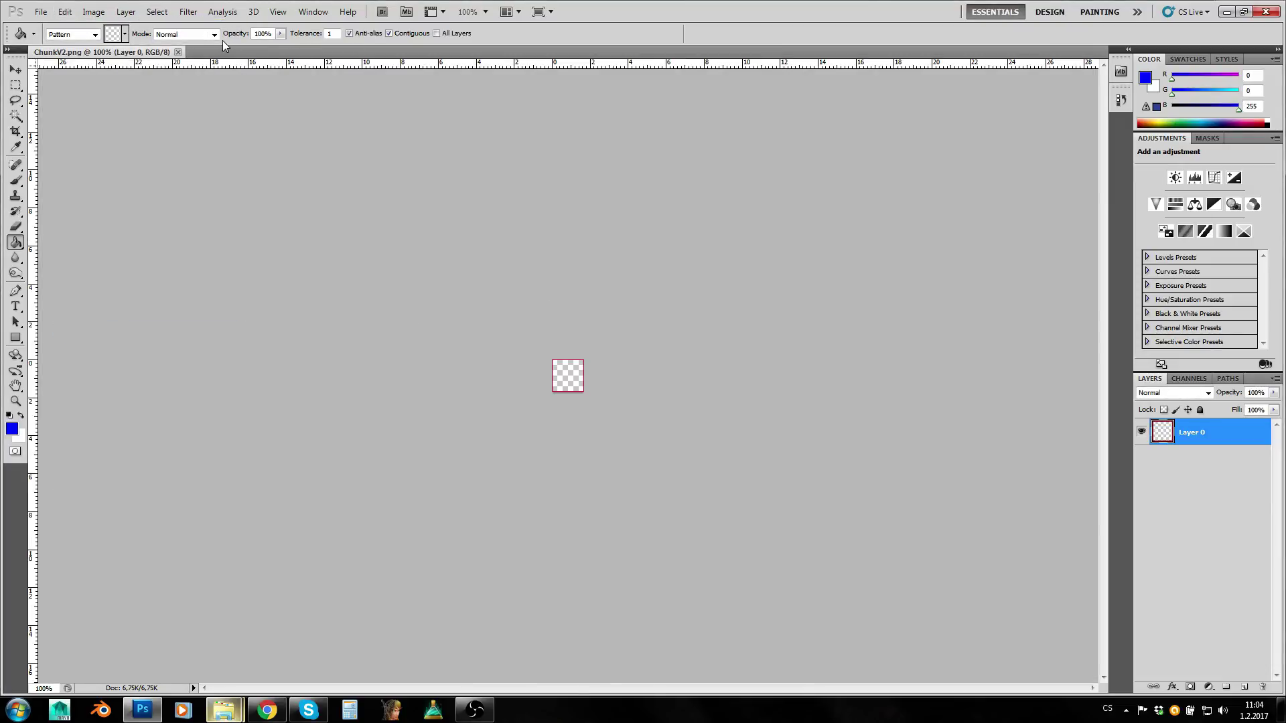
click(178, 52)
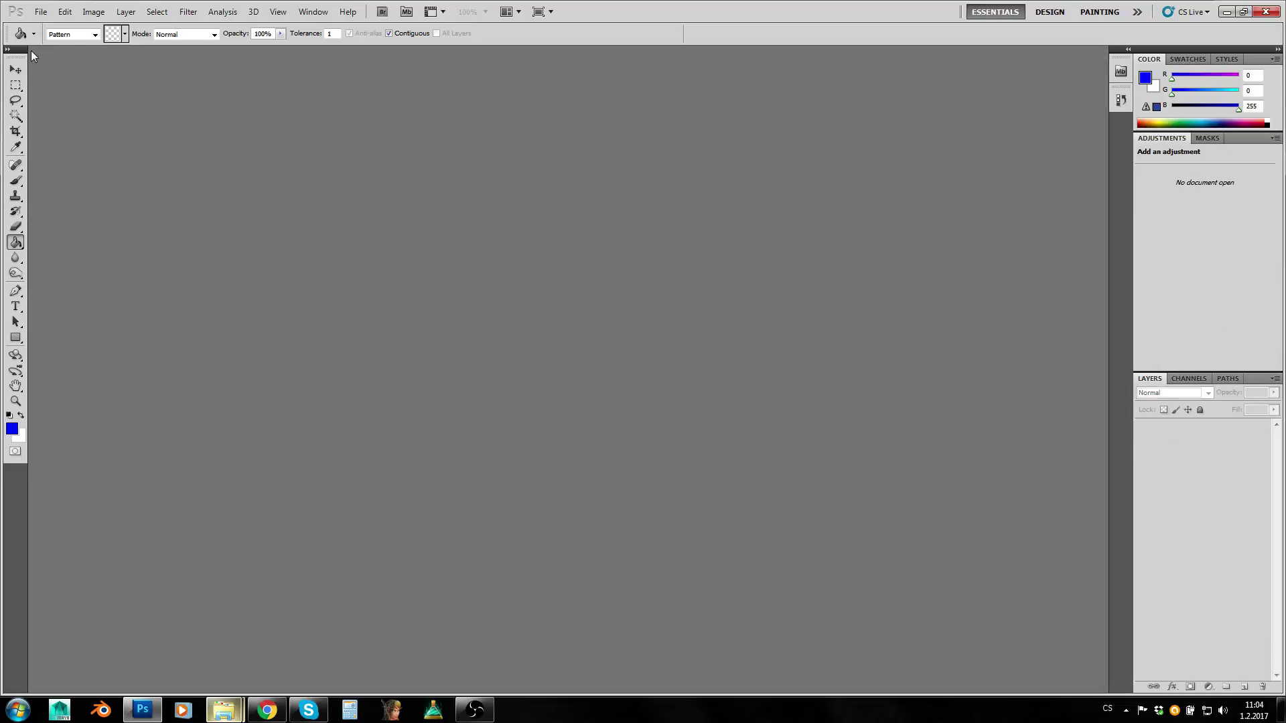
Check the pixel dimensions of the ADTv2 image in the ADTGrids folder.
mouse_move(223, 710)
click(323, 653)
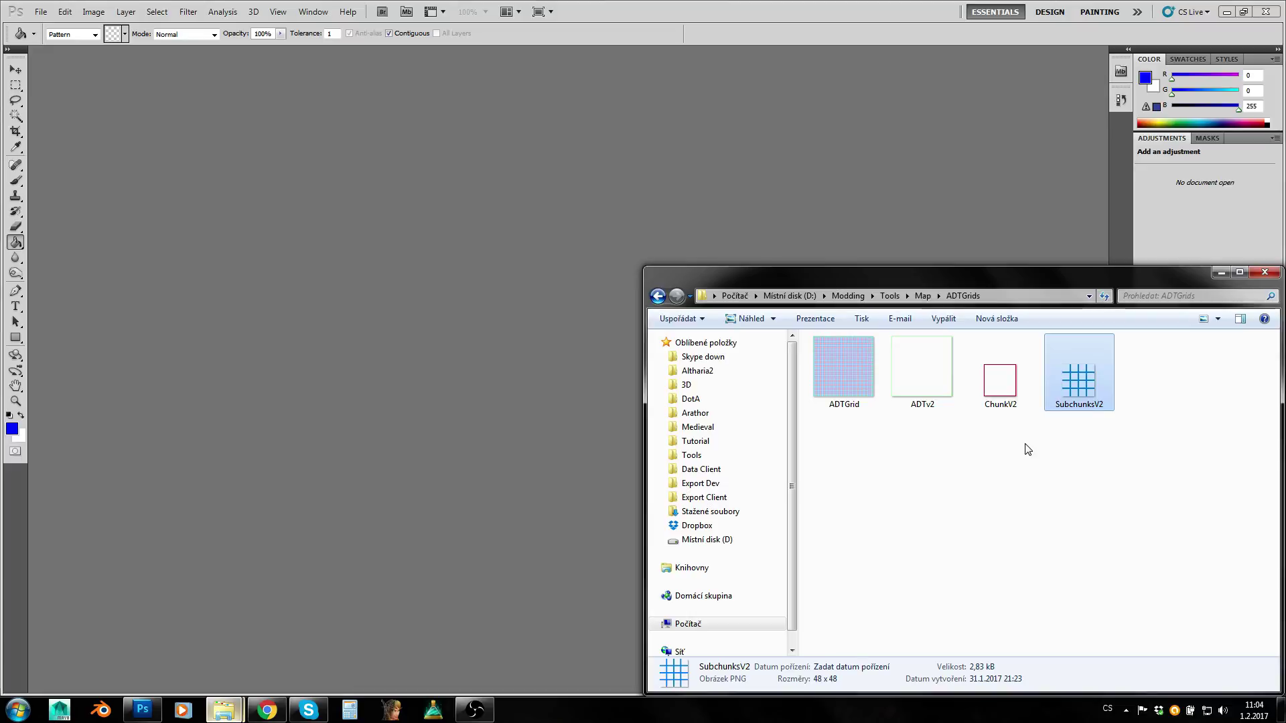
click(900, 385)
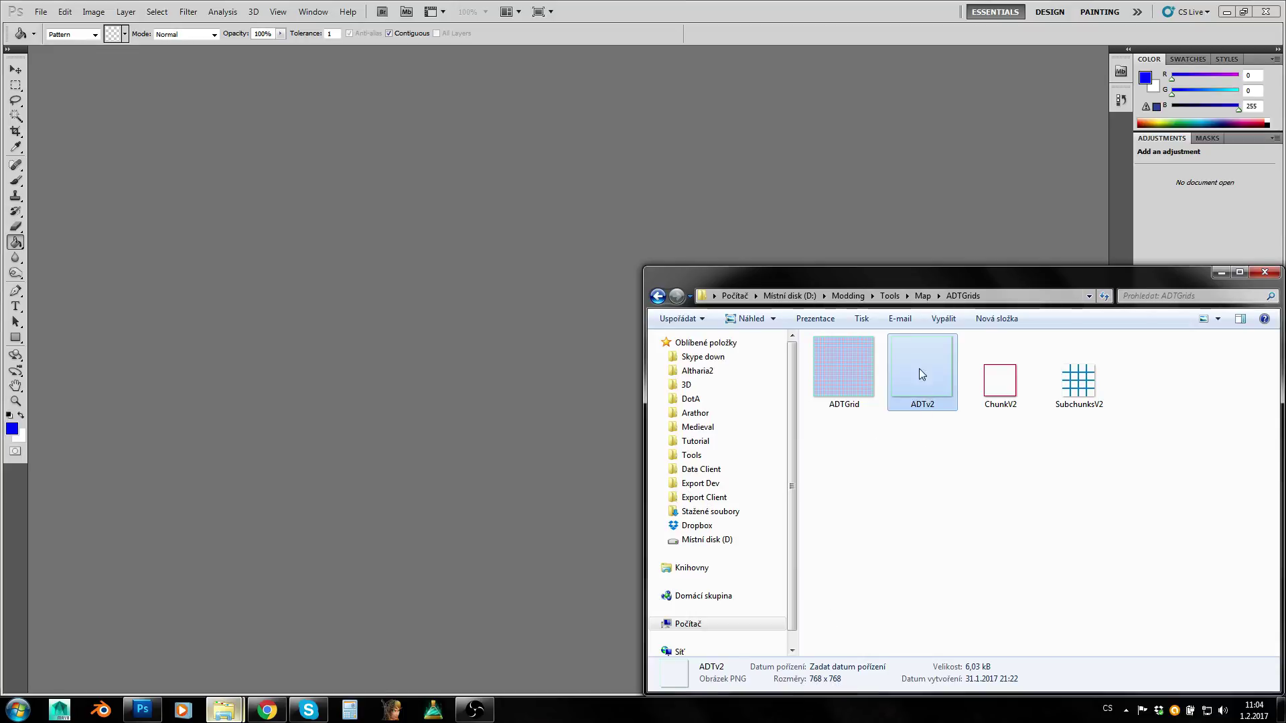
Create a new 7680 x 7680 pixel RGB document with transparent background contents.
click(41, 12)
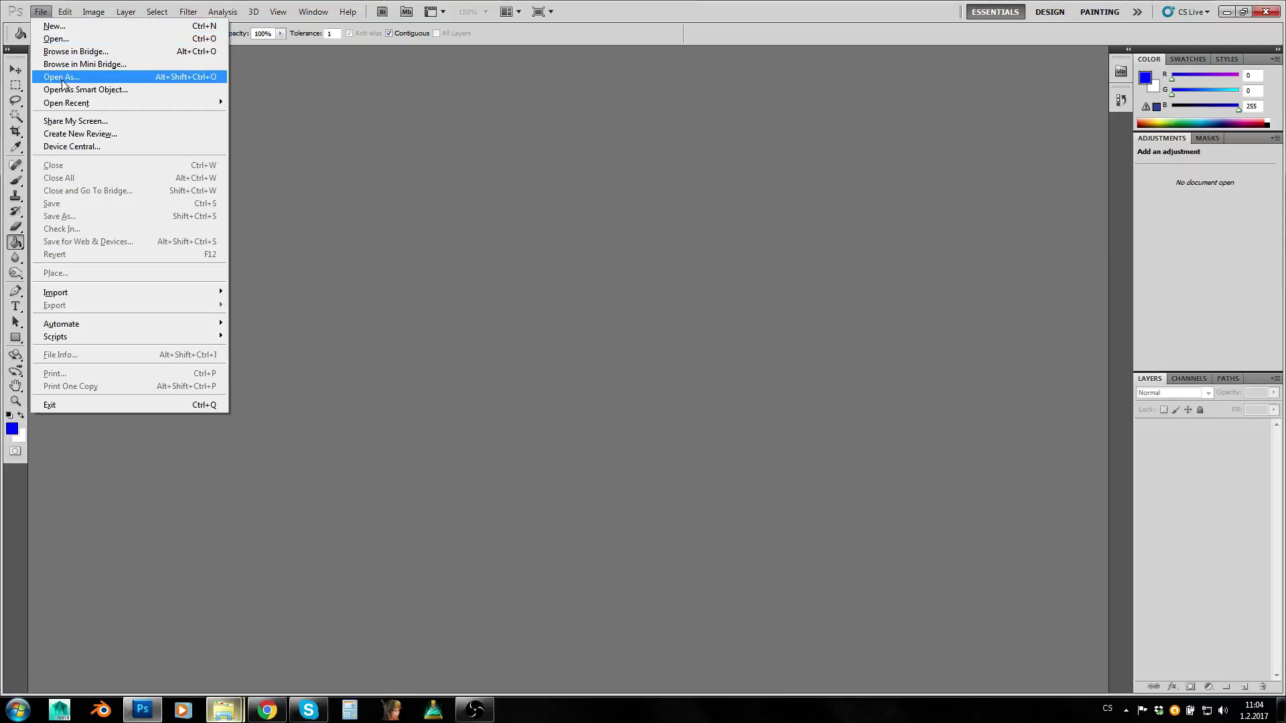
click(54, 25)
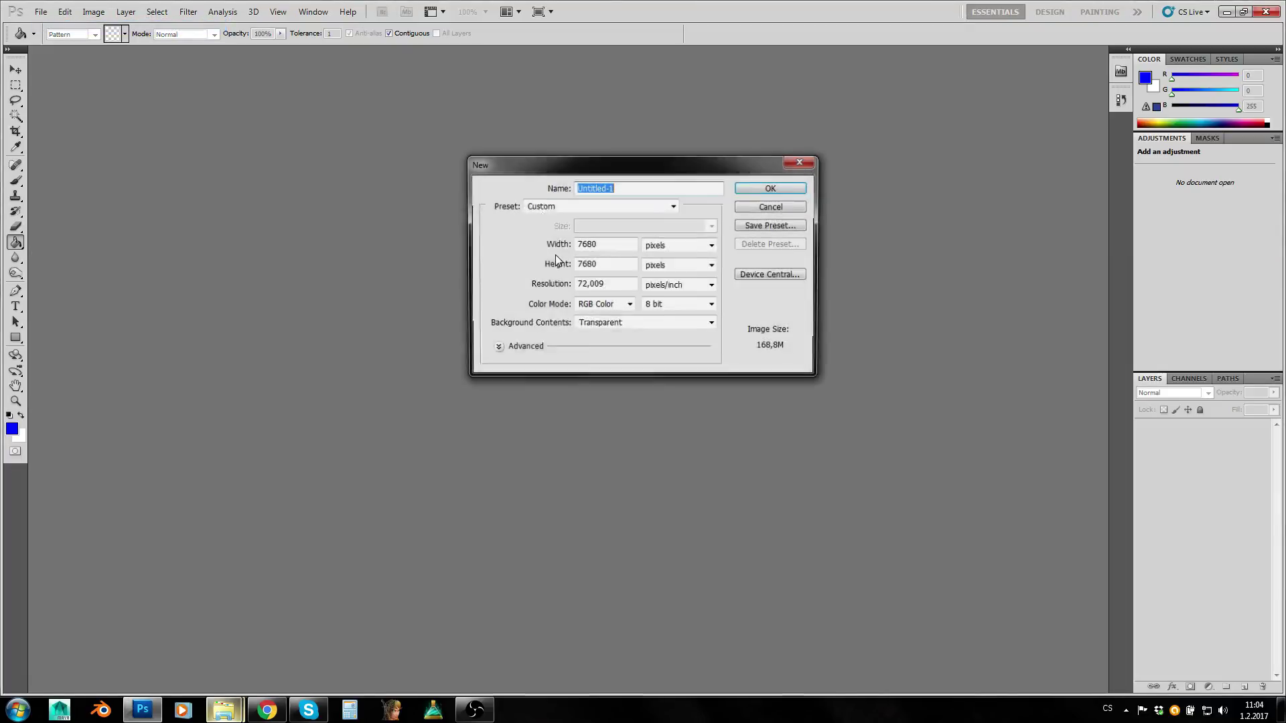
click(591, 245)
double_click(591, 245)
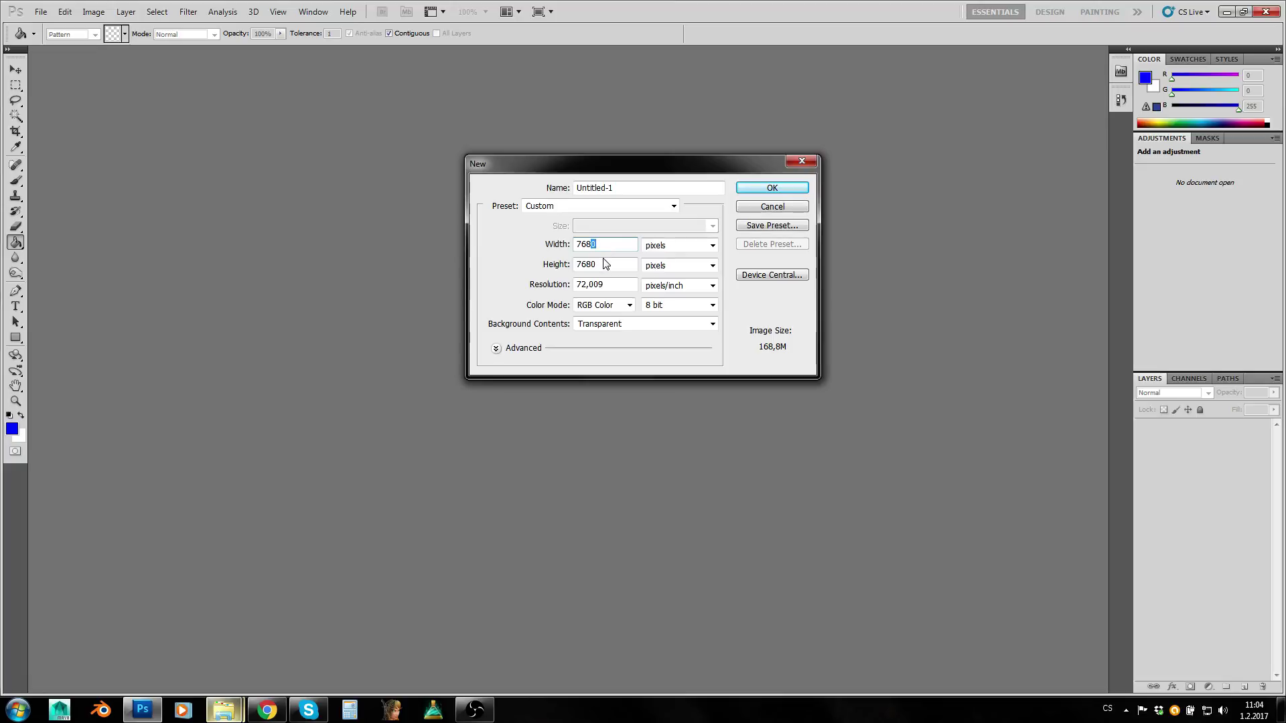
click(604, 264)
click(762, 188)
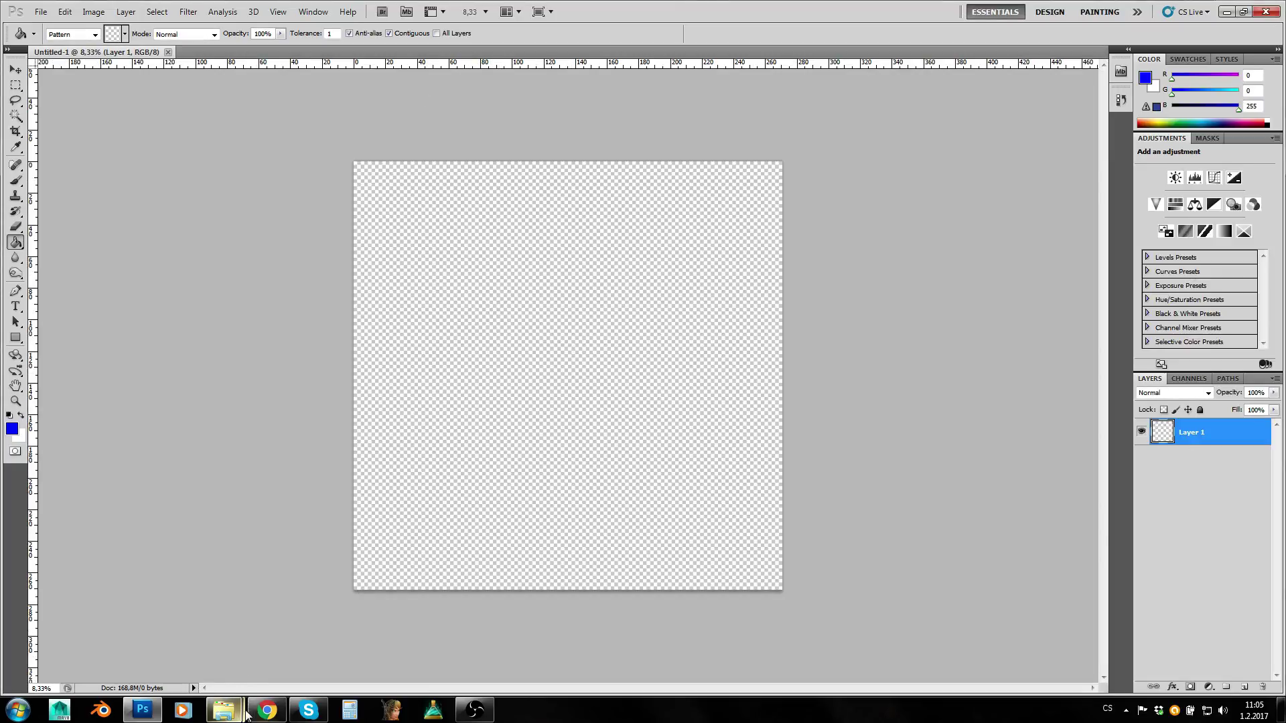
click(223, 710)
click(669, 119)
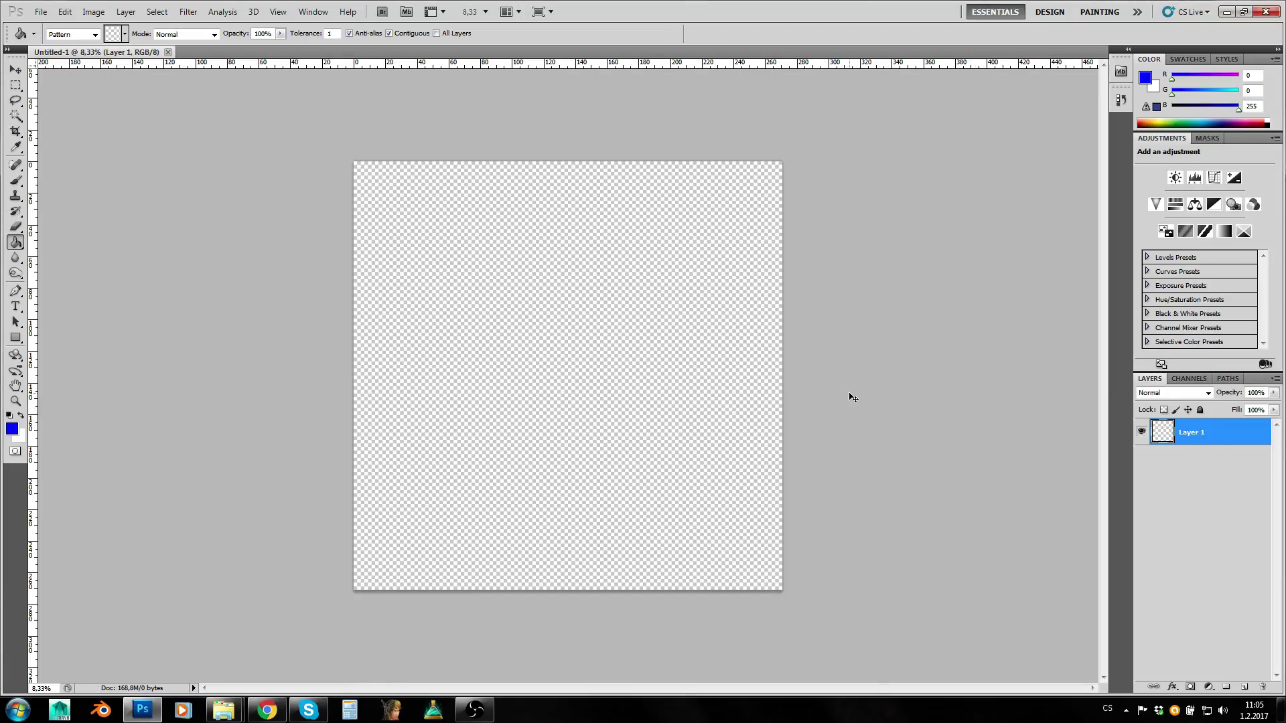
Add two empty layers with default settings above Layer 1.
key(ctrl+shift+n)
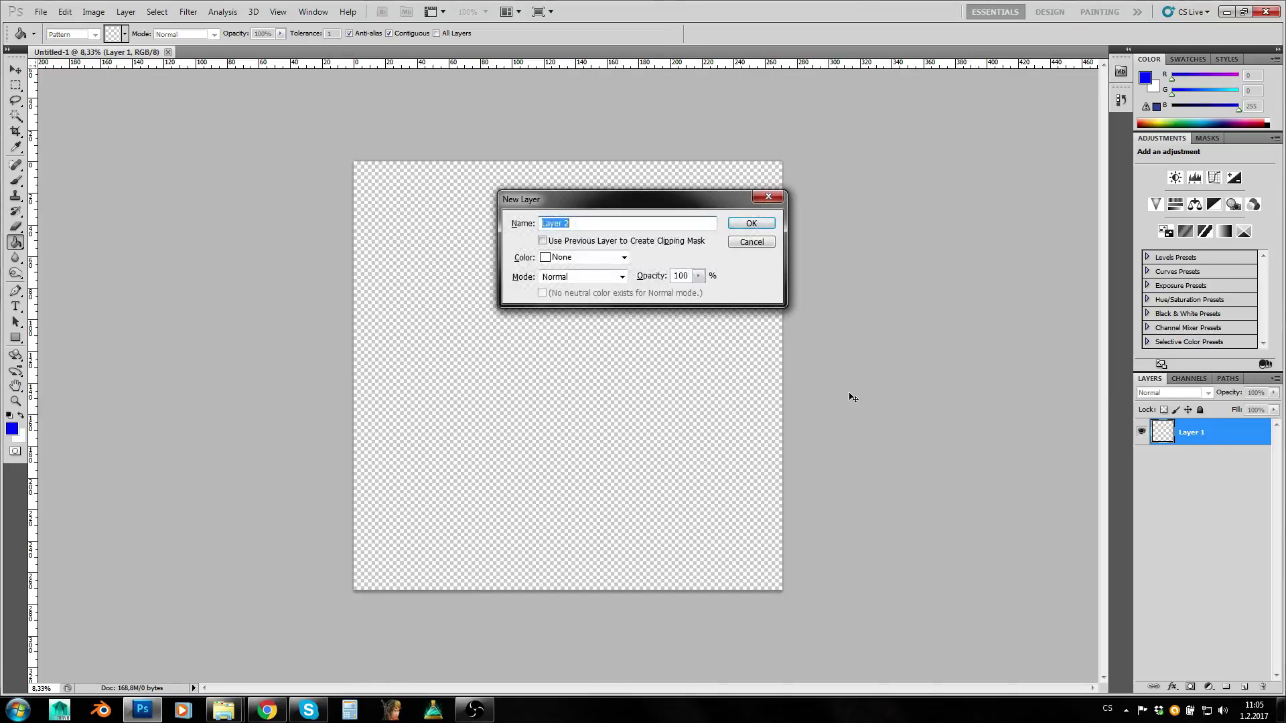
click(752, 223)
key(ctrl+shift+n)
click(752, 225)
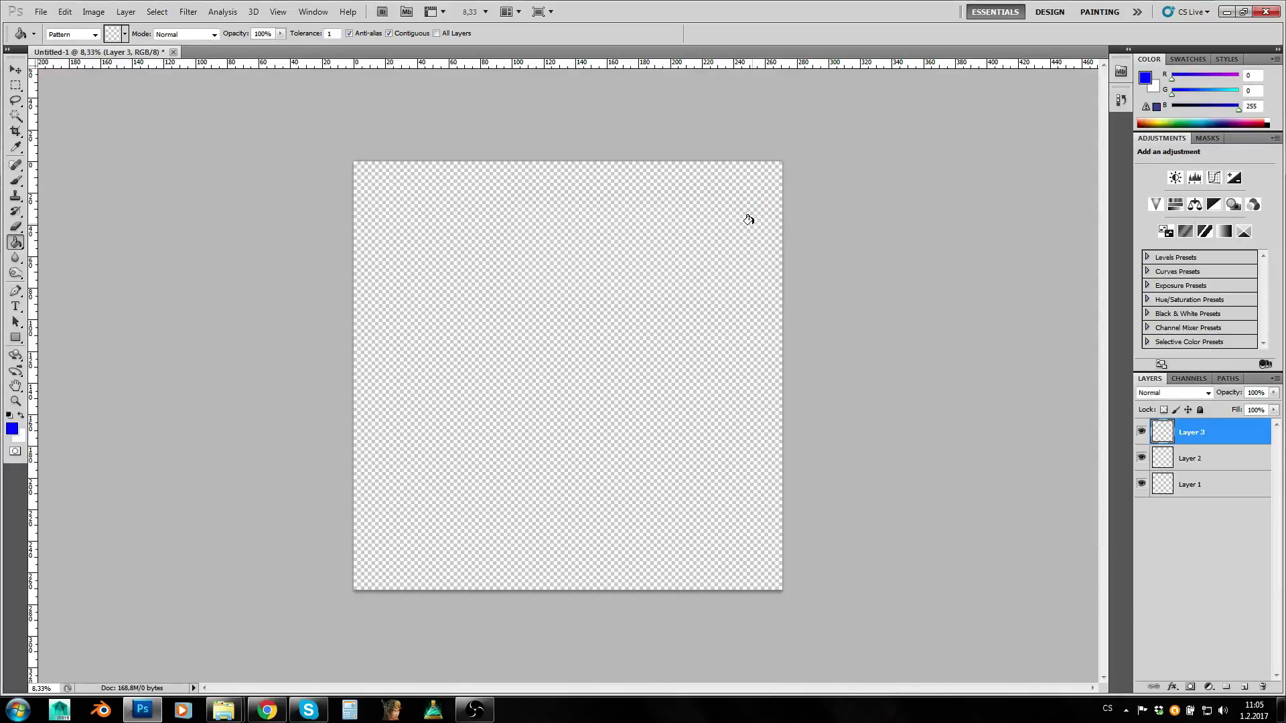
Fill Layer 1 with the blue subchunk grid pattern using the Paint Bucket tool.
click(1192, 490)
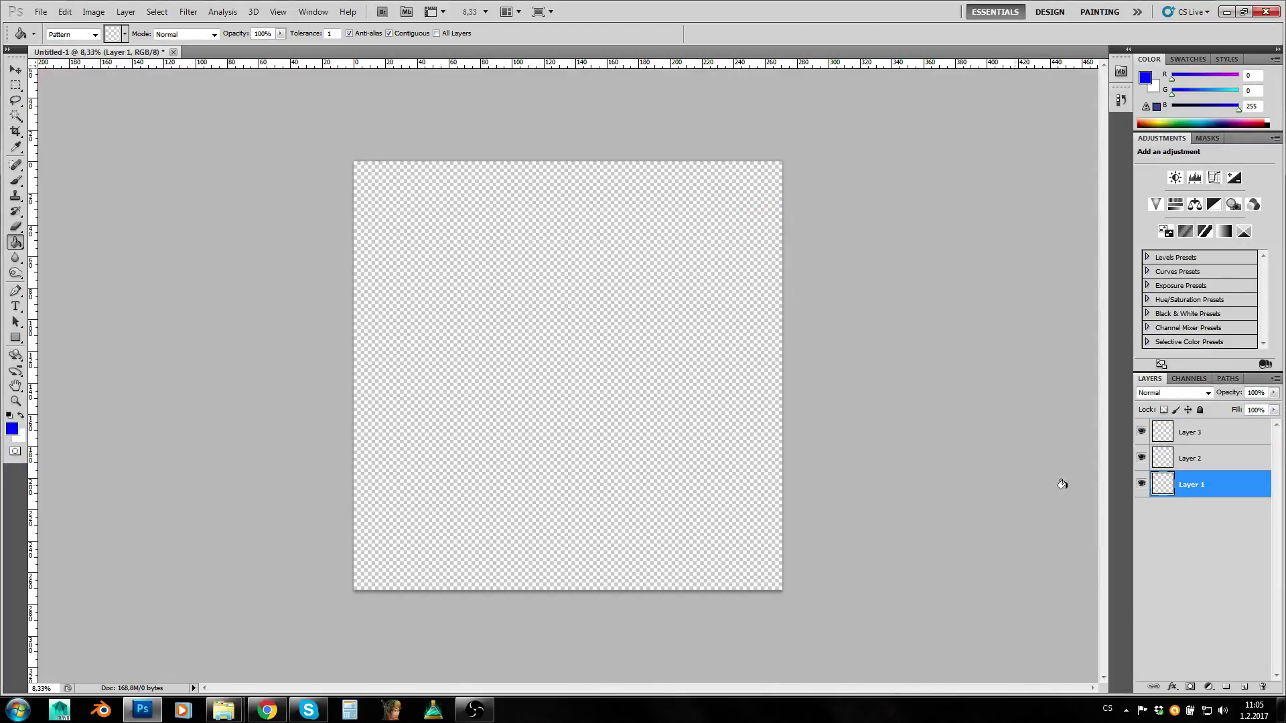
click(95, 35)
click(73, 57)
click(125, 36)
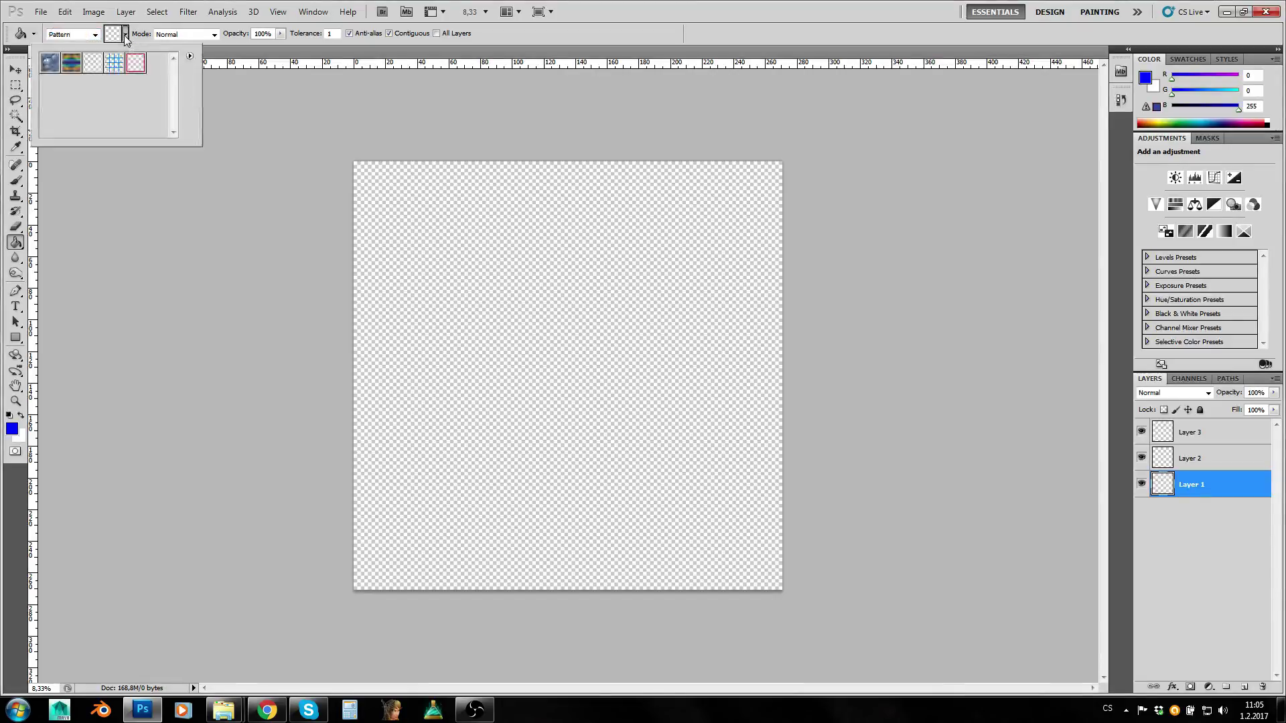
click(113, 64)
click(125, 35)
right_click(15, 243)
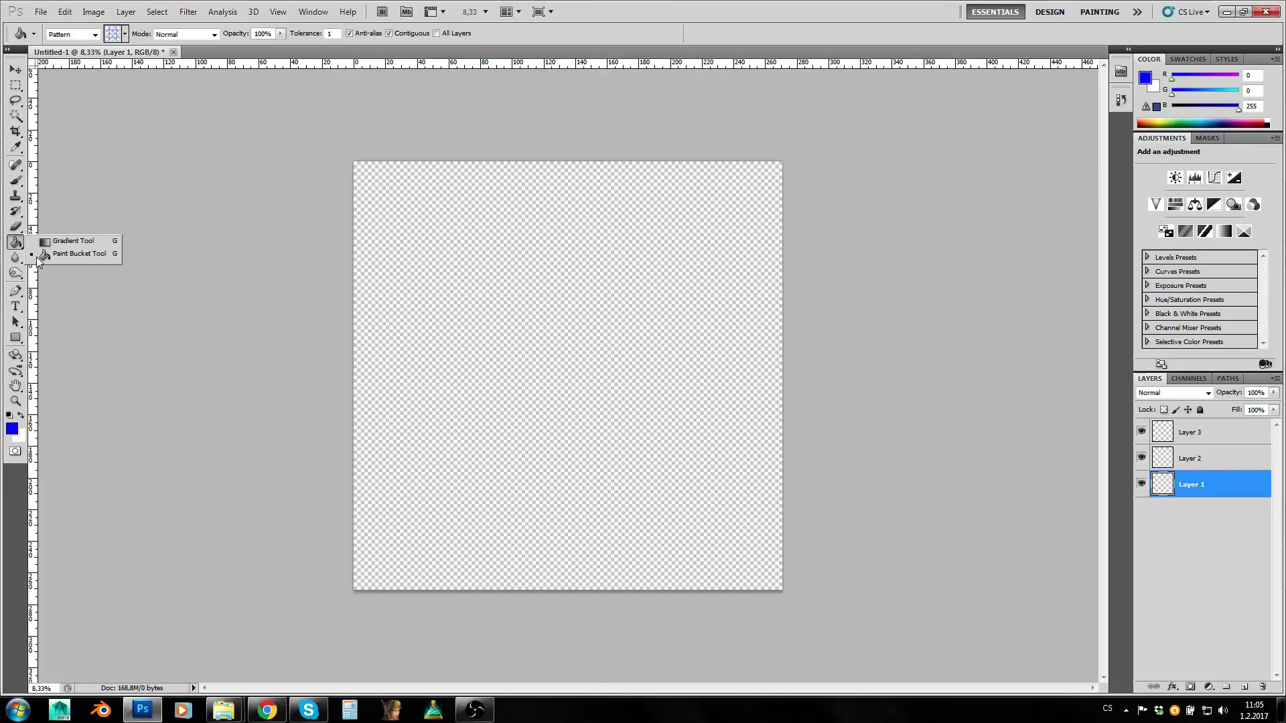
click(58, 256)
click(94, 35)
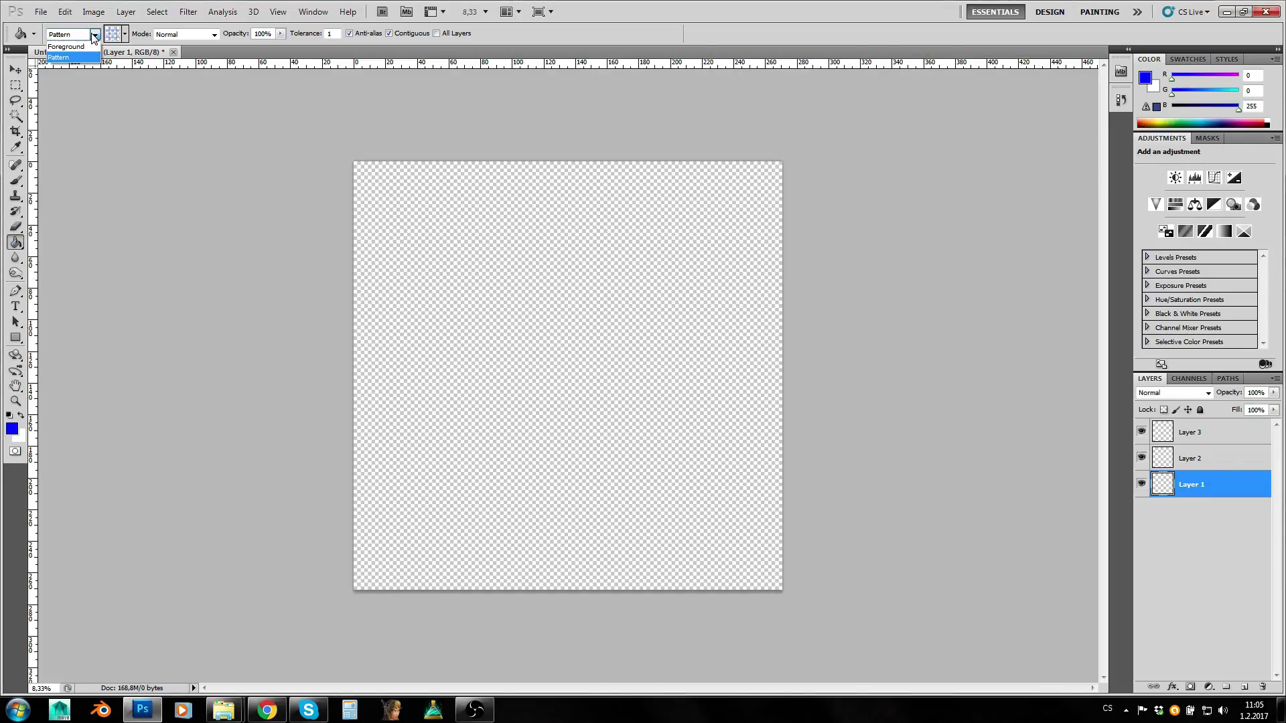
click(94, 35)
click(540, 348)
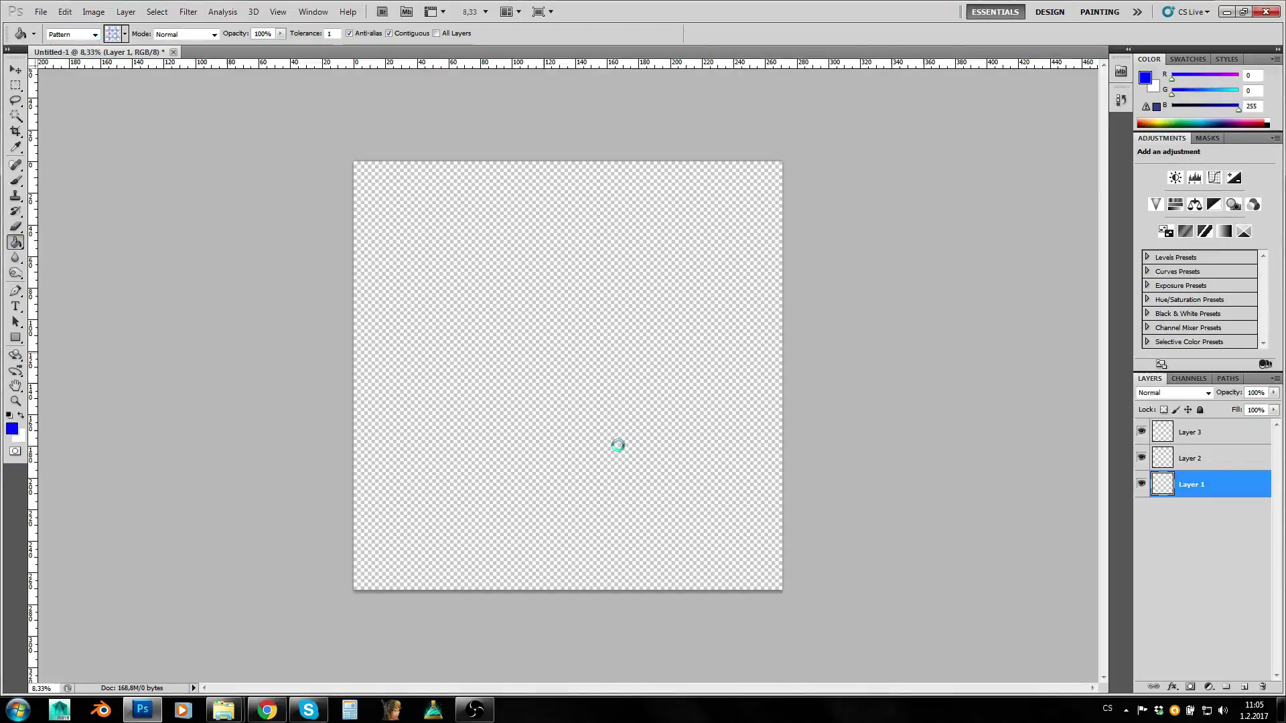
Fill Layer 2 with the red chunk grid pattern.
click(1177, 459)
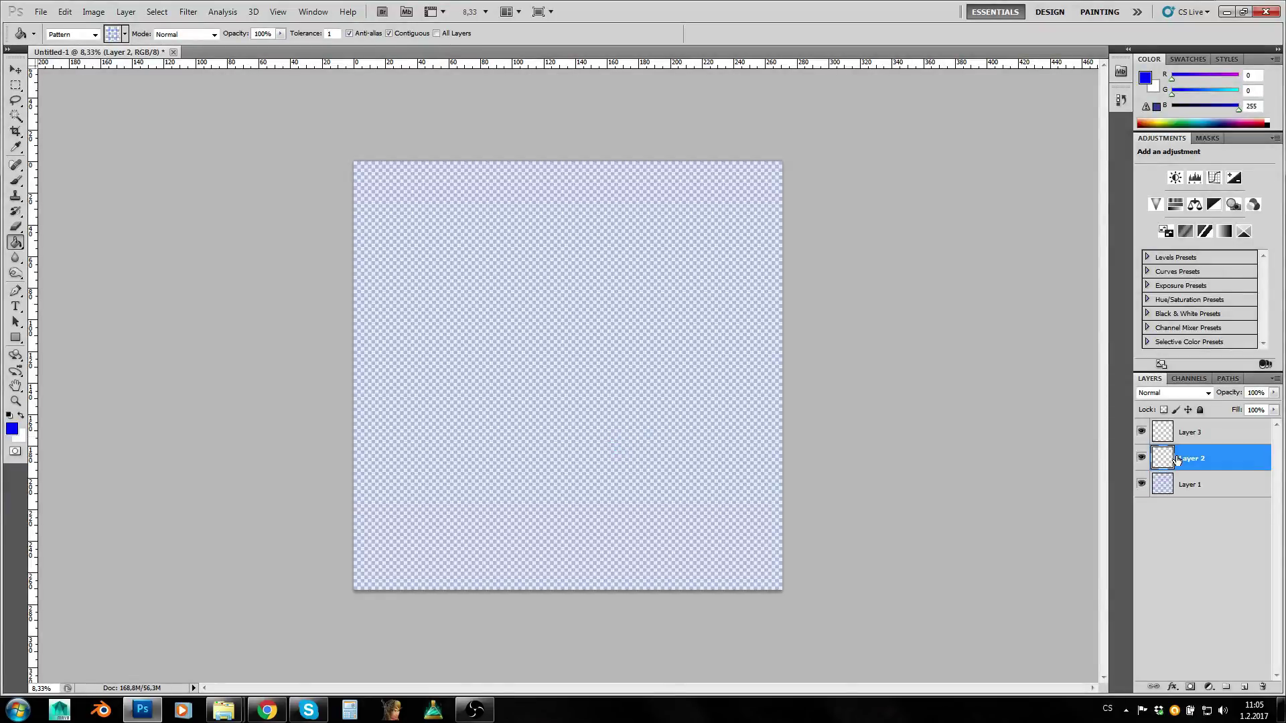
click(124, 33)
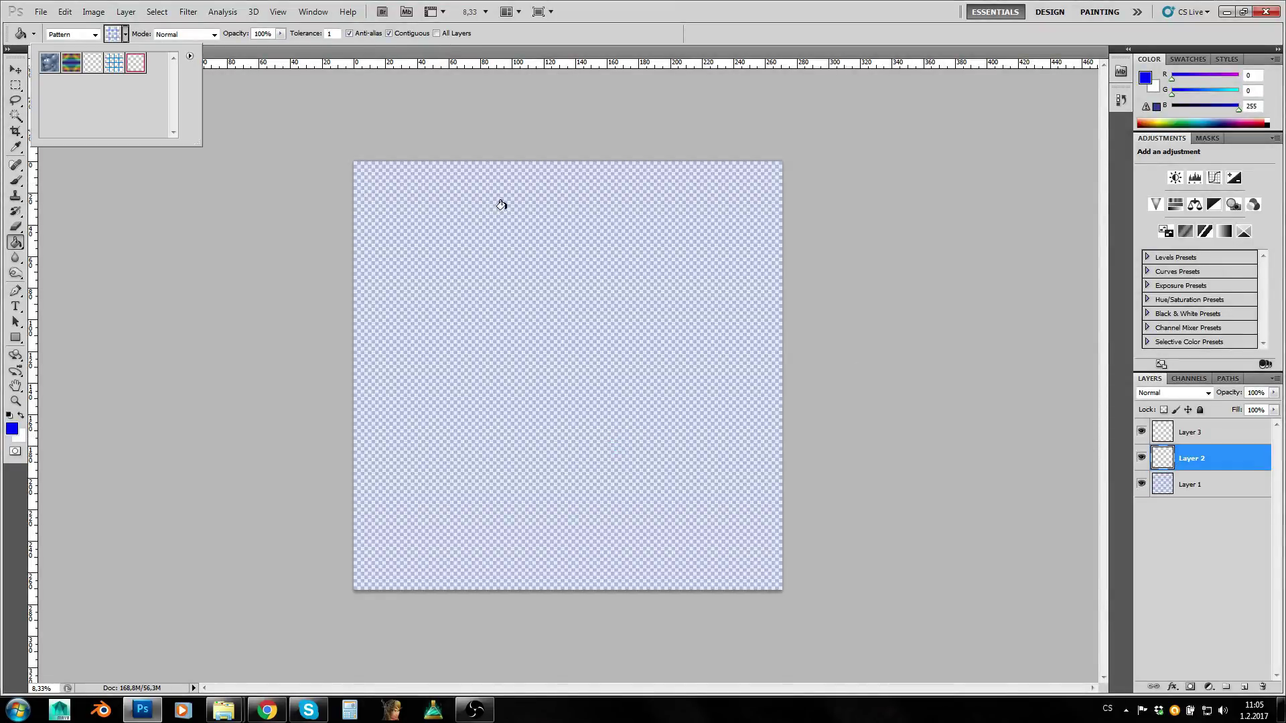
click(135, 64)
click(125, 33)
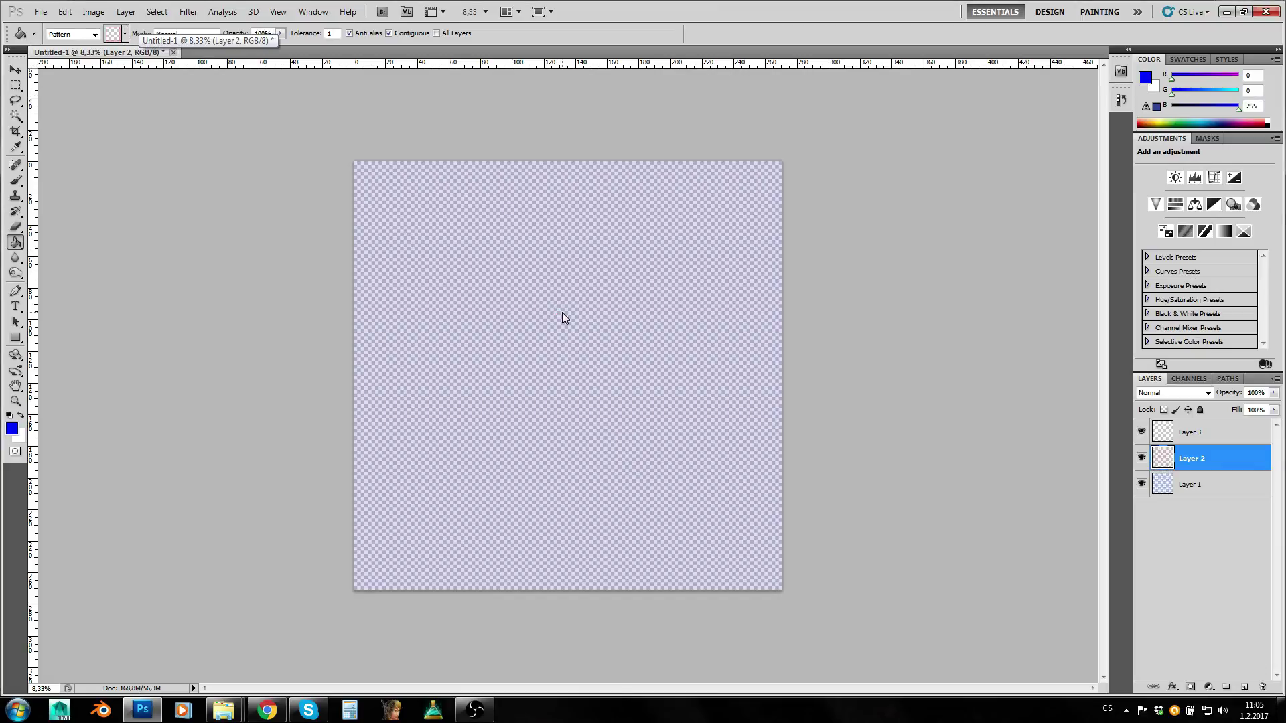
Fill Layer 3 with the green ADT grid pattern.
click(1219, 435)
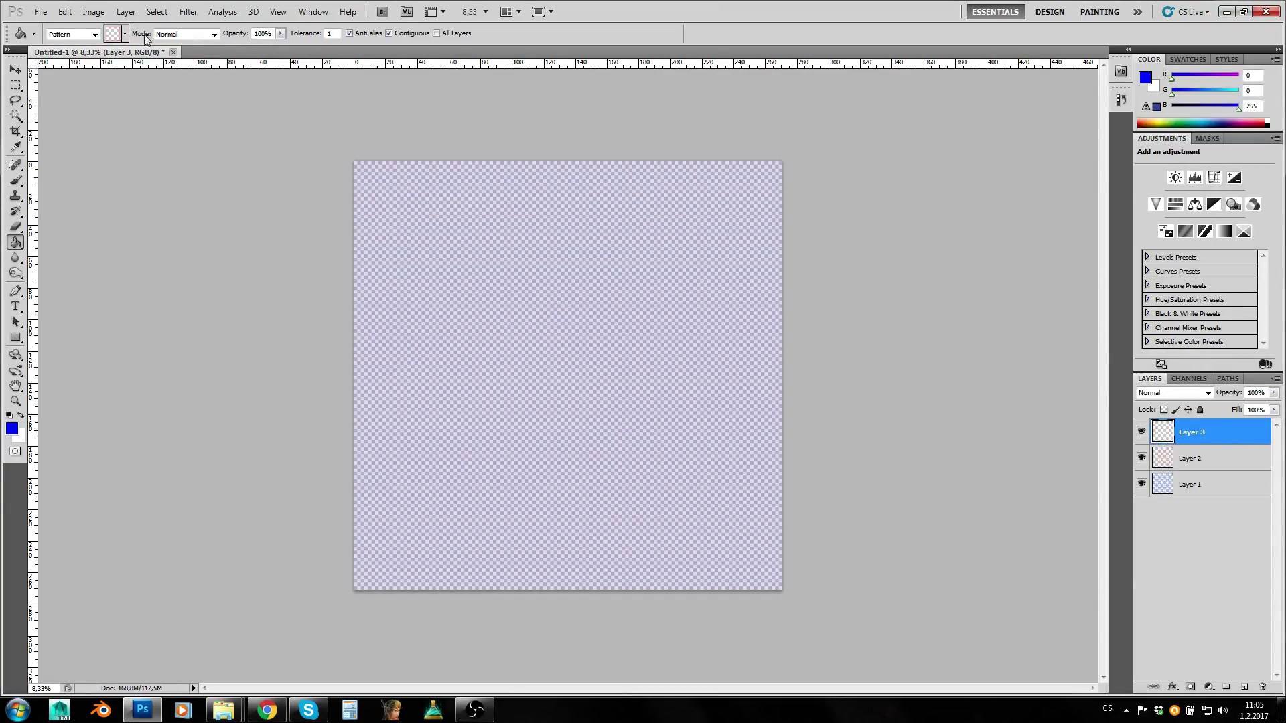
click(125, 33)
click(125, 35)
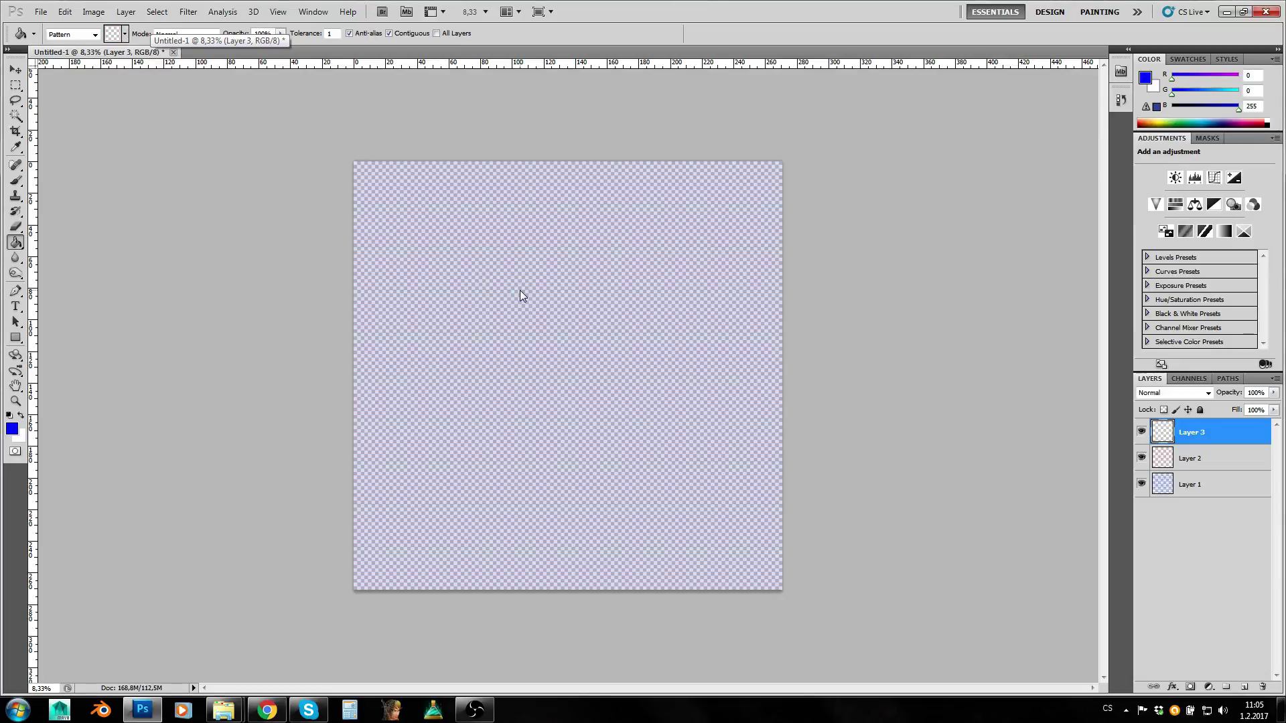
Examine the overlaid ADT, chunk and subchunk grids up close, including the lower-left corner of the map.
key(z)
click(554, 354)
click(555, 354)
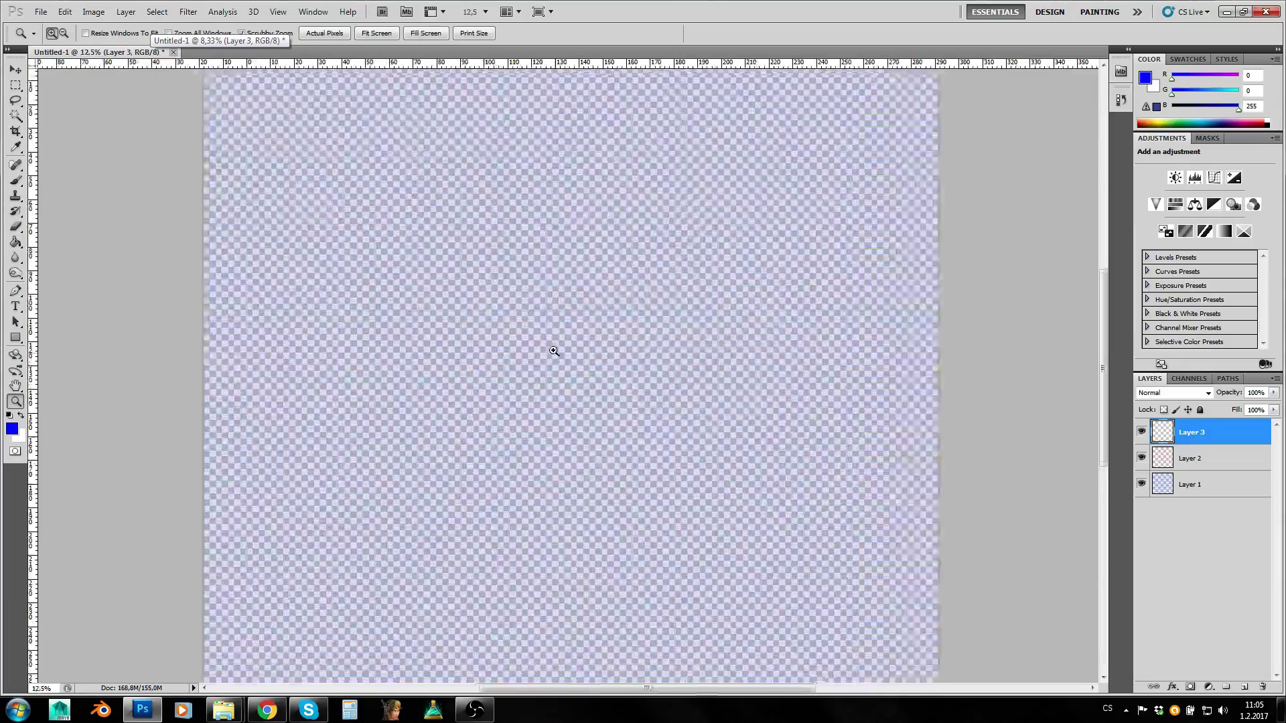
click(557, 353)
click(562, 353)
click(564, 355)
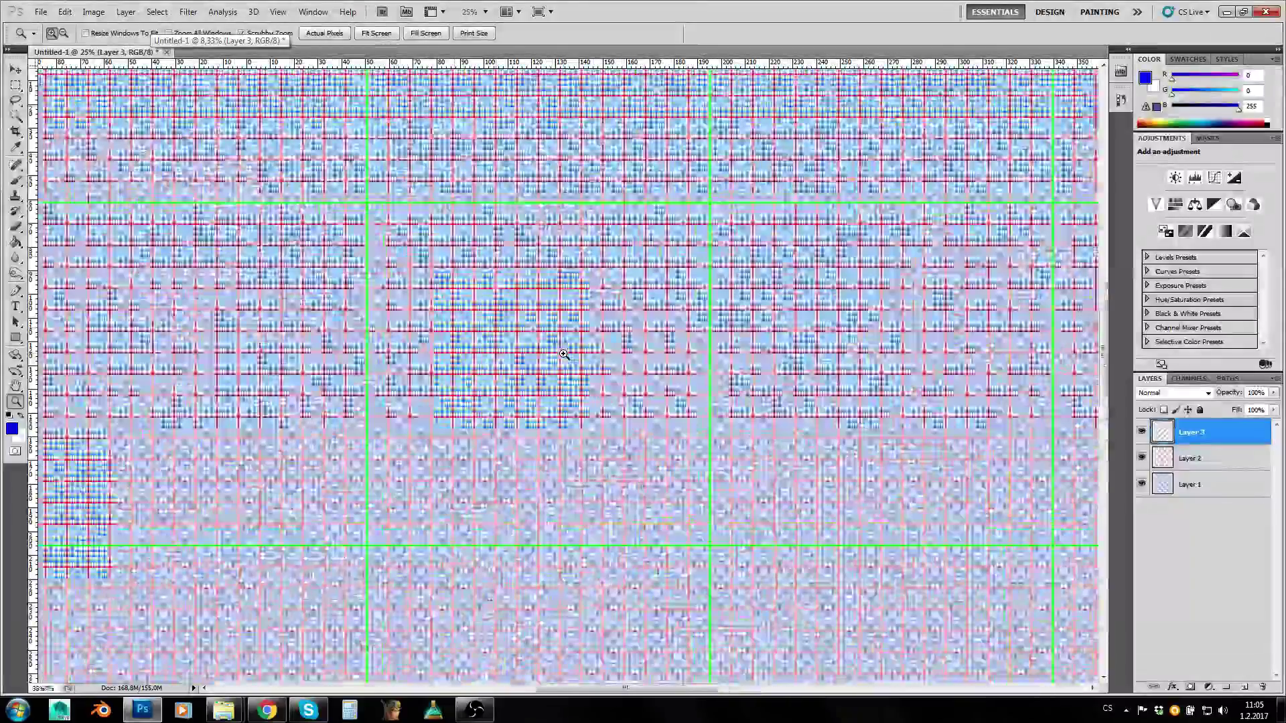
click(563, 354)
mouse_move(1140, 488)
mouse_down()
mouse_move(1143, 439)
mouse_move(1141, 485)
mouse_up()
alt+drag(913, 455, 871, 451)
alt+scroll(1004, 449, up, 1)
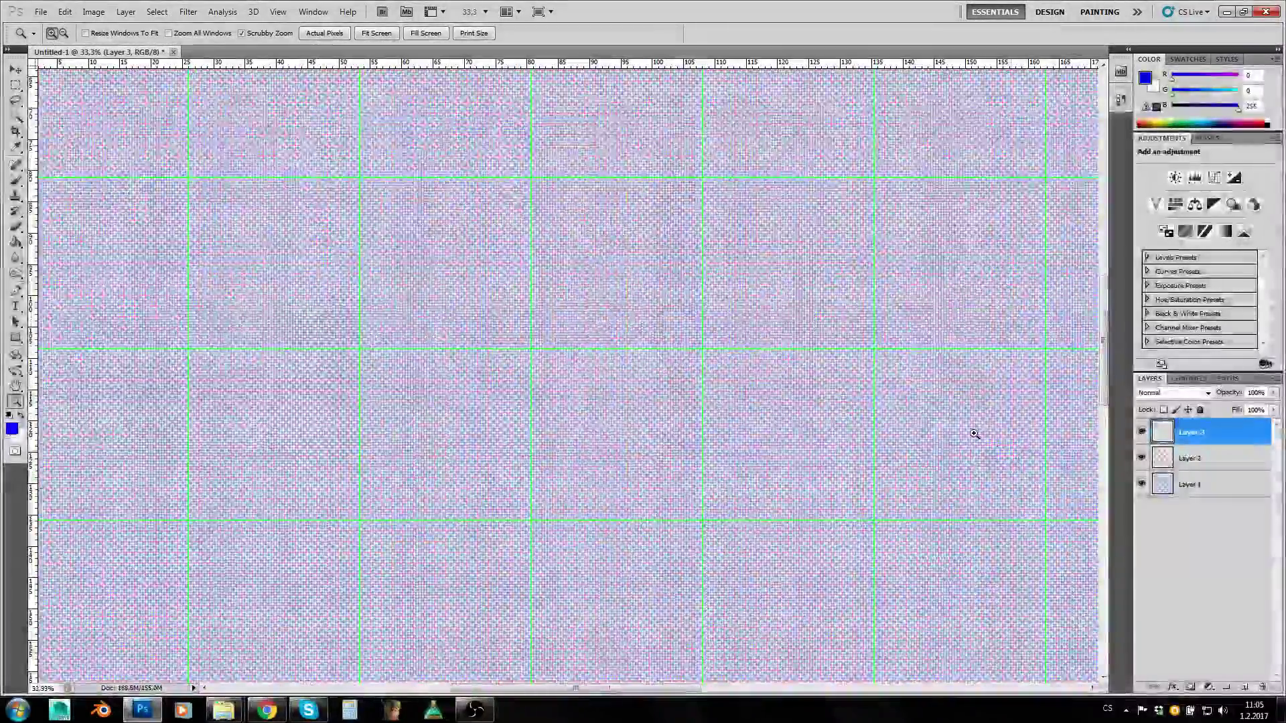
scroll(683, 409, down, 2)
scroll(646, 643, down, 1)
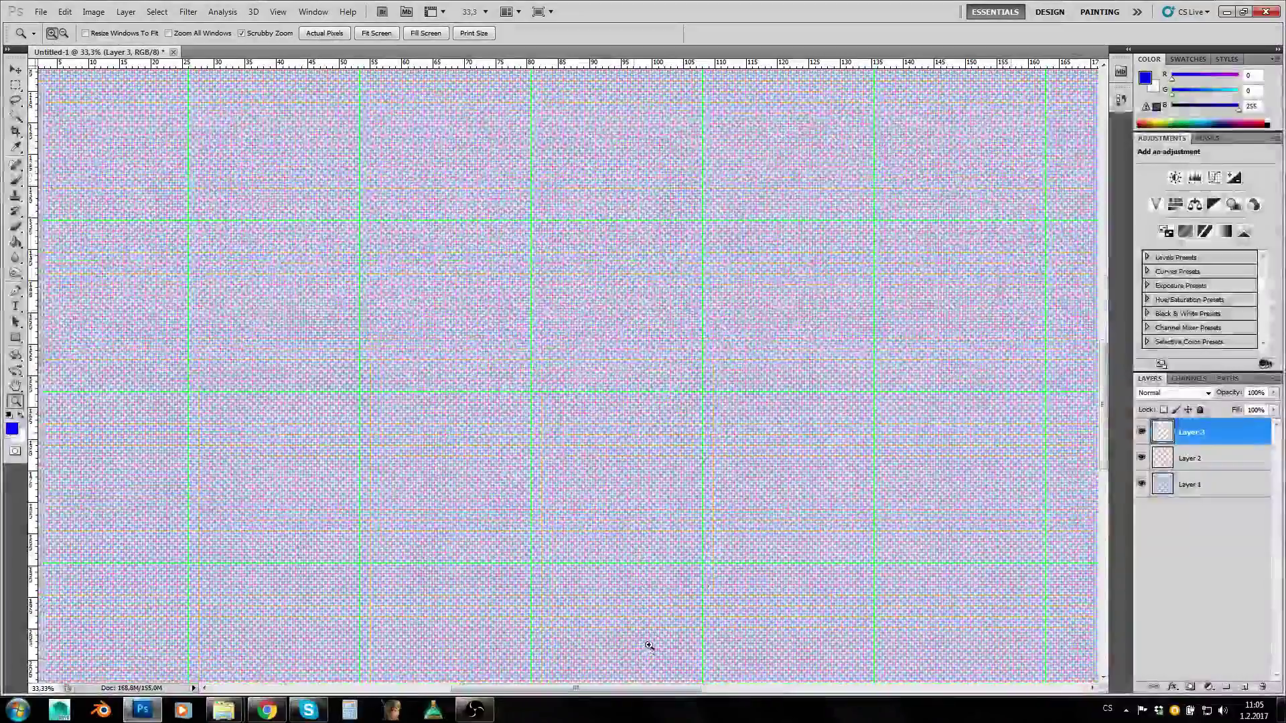
scroll(697, 626, down, 4)
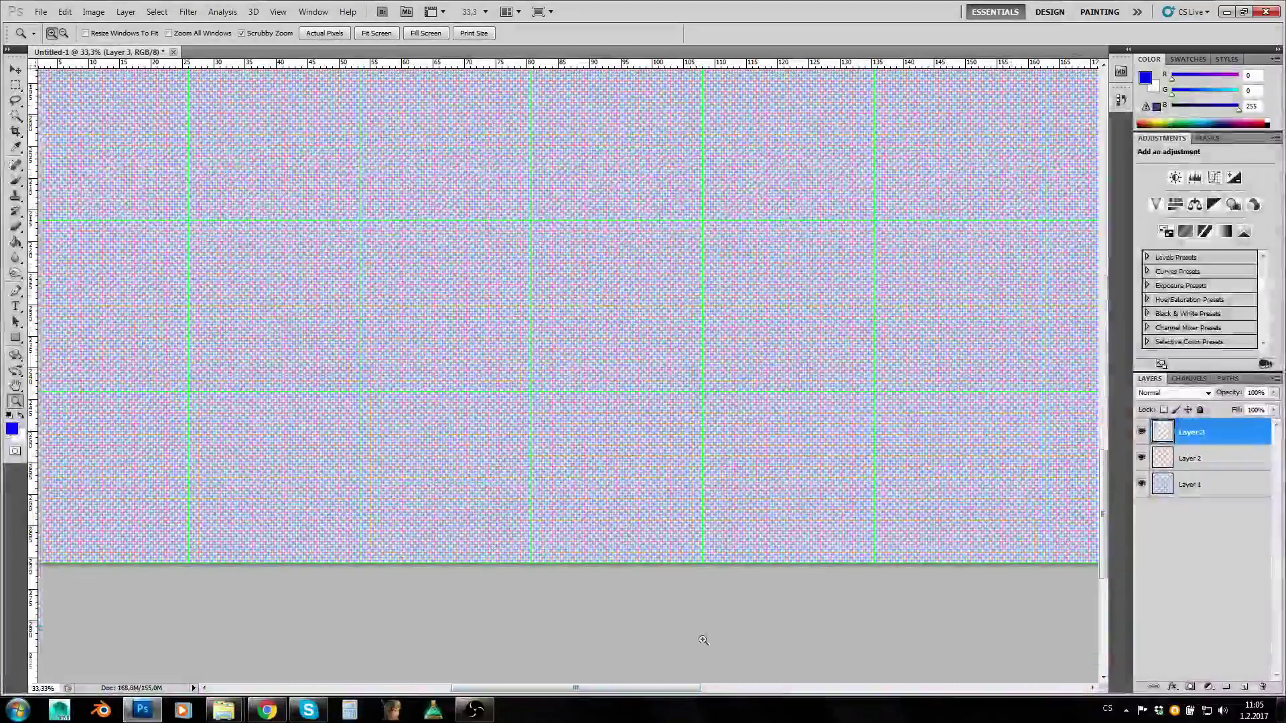
drag(674, 688, 590, 675)
scroll(571, 347, up, 1)
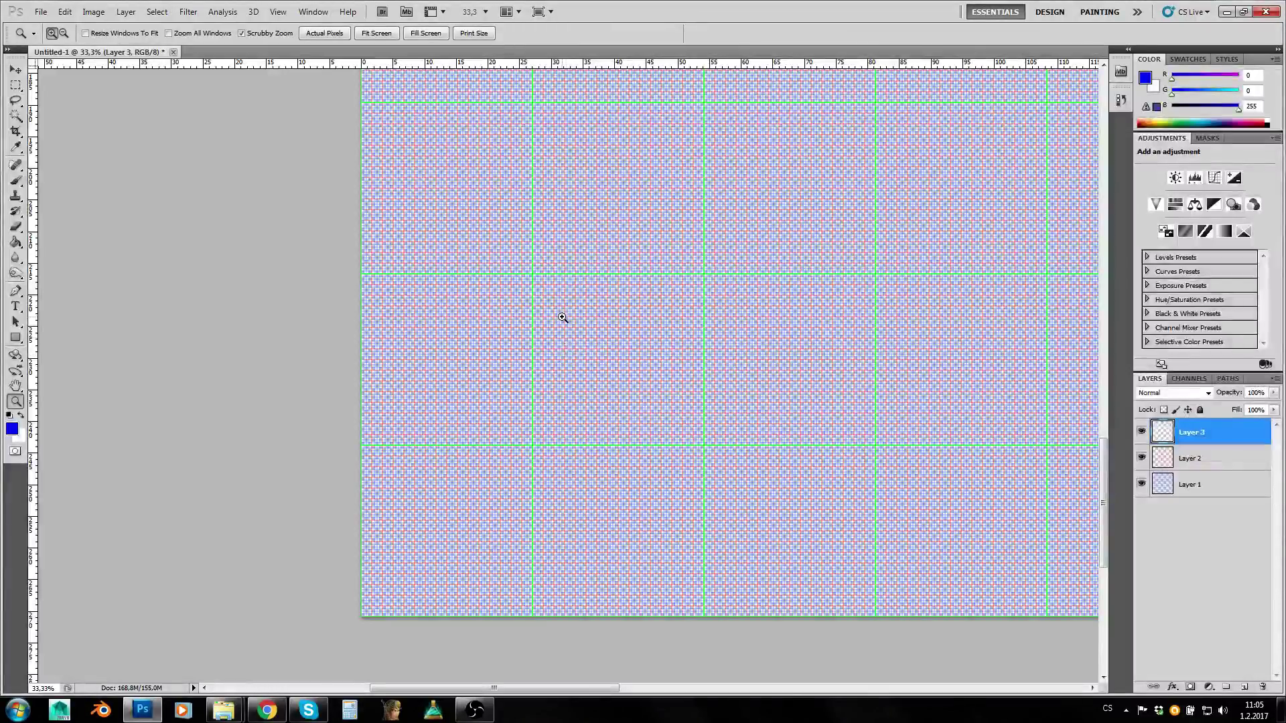
click(559, 292)
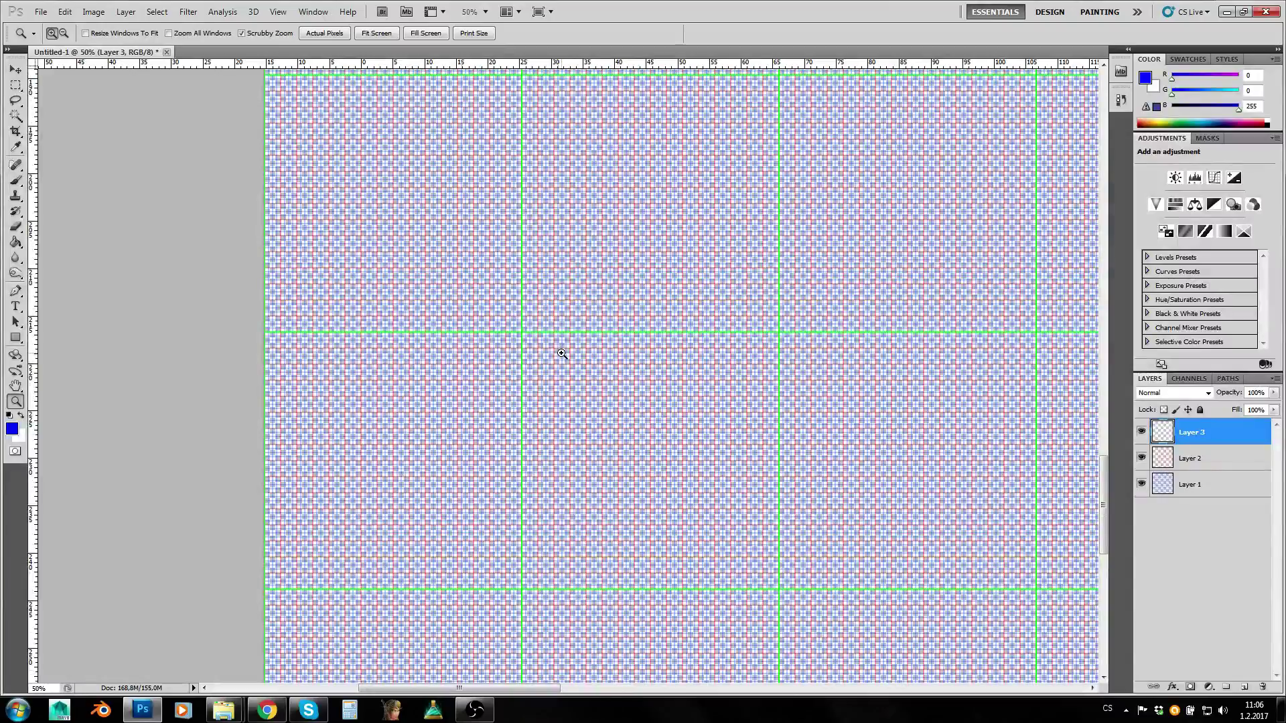
Add an empty layer with default settings and place it below Layer 1.
click(1165, 485)
key(ctrl+shift+n)
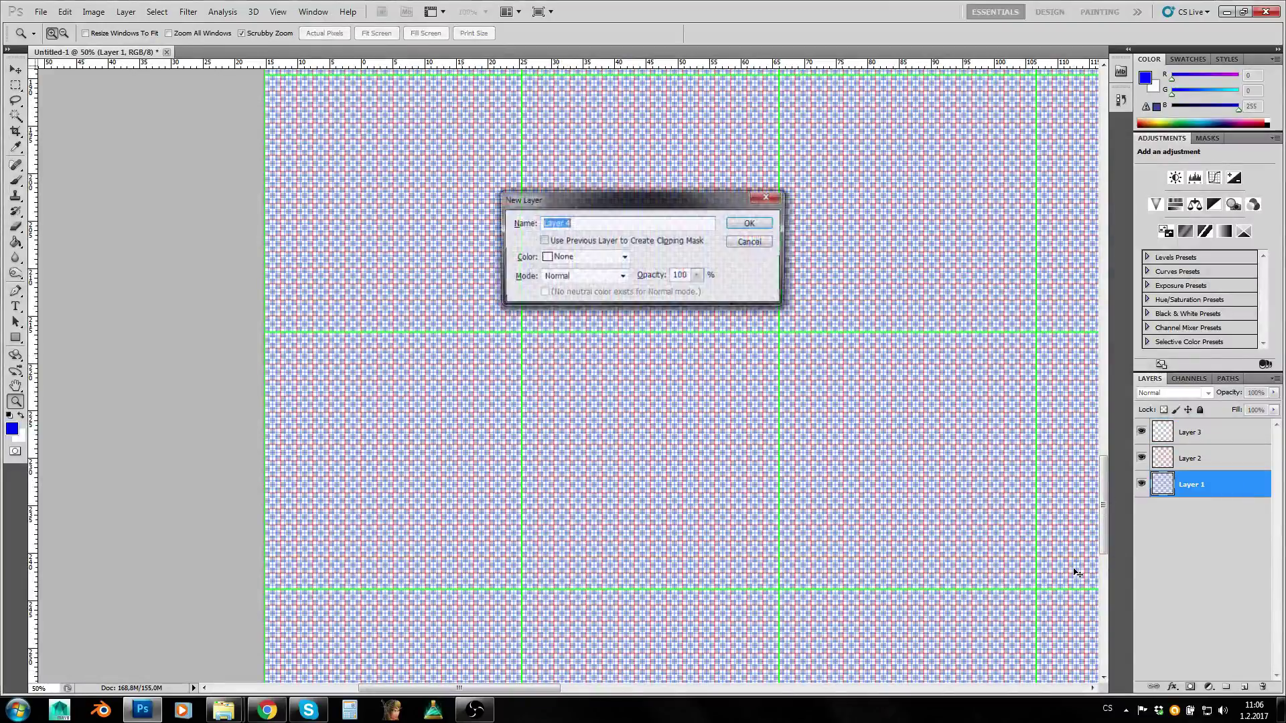
click(749, 219)
drag(1195, 492, 1194, 521)
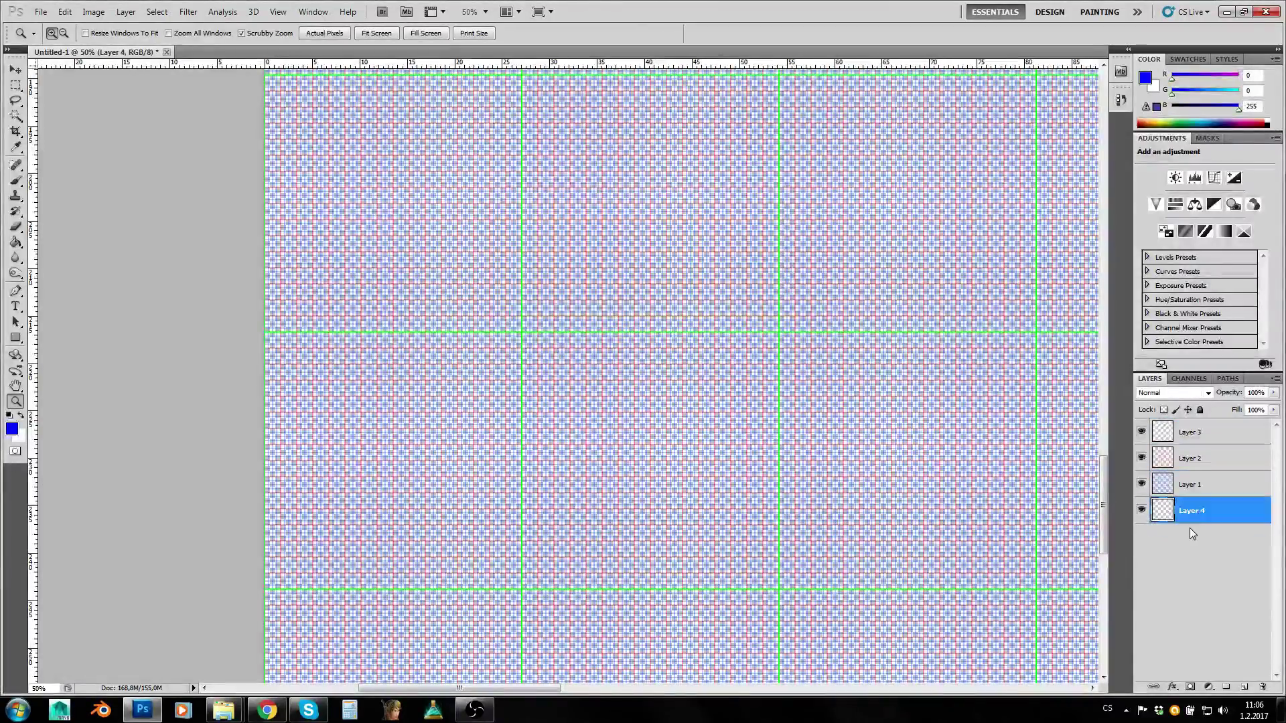
Set the Brush tool size to 30 px and the foreground colour to RGB 255, 201, 107.
click(15, 180)
right_click(439, 221)
drag(580, 236, 491, 244)
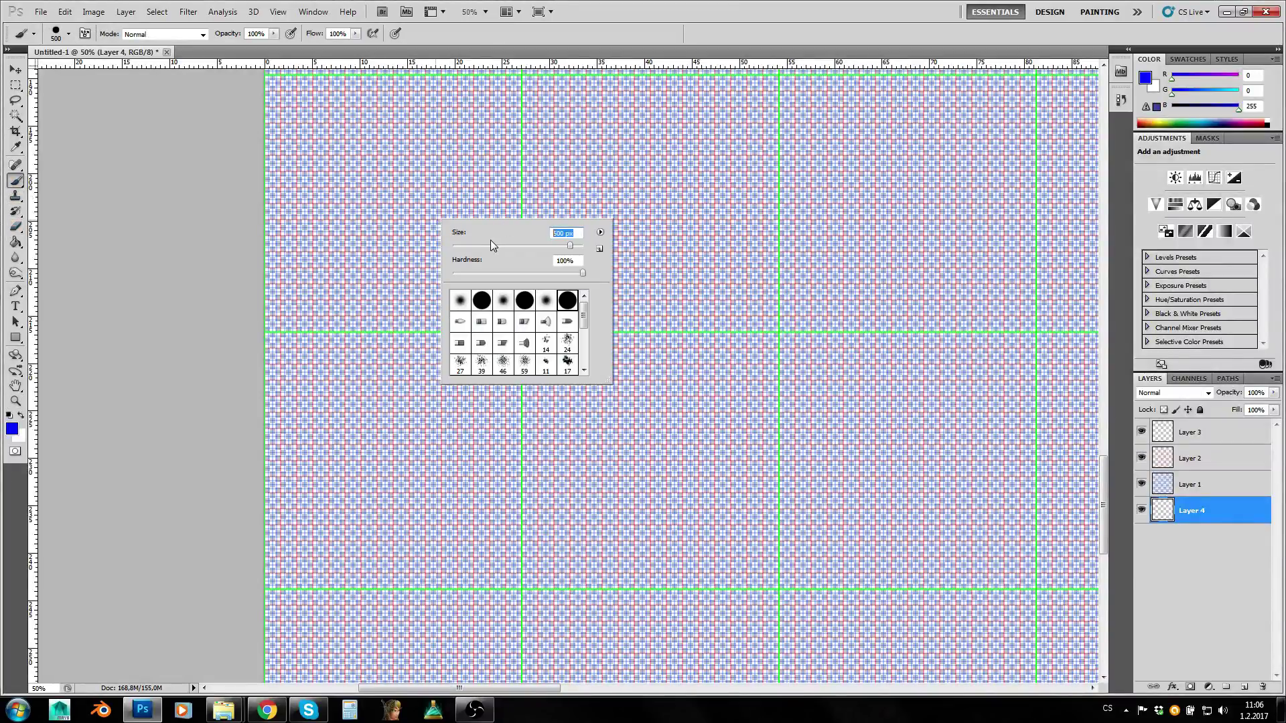
text(30)
key(Return)
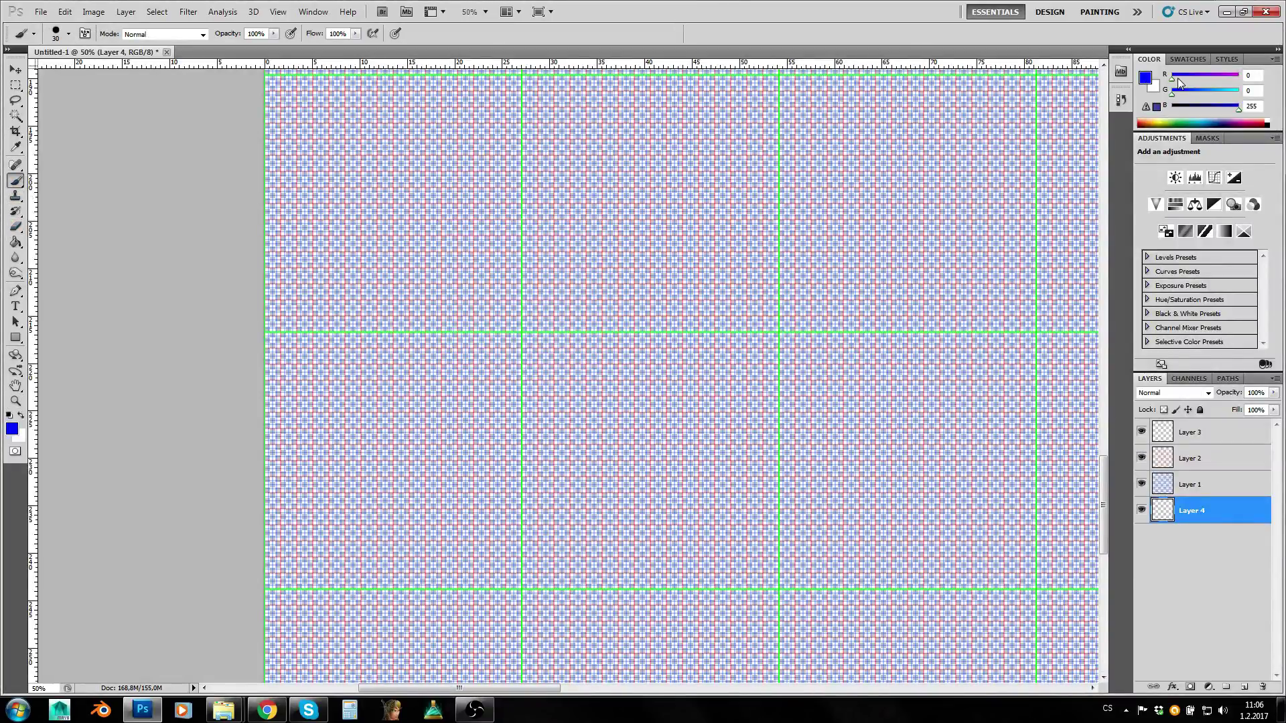
drag(1172, 79, 1224, 98)
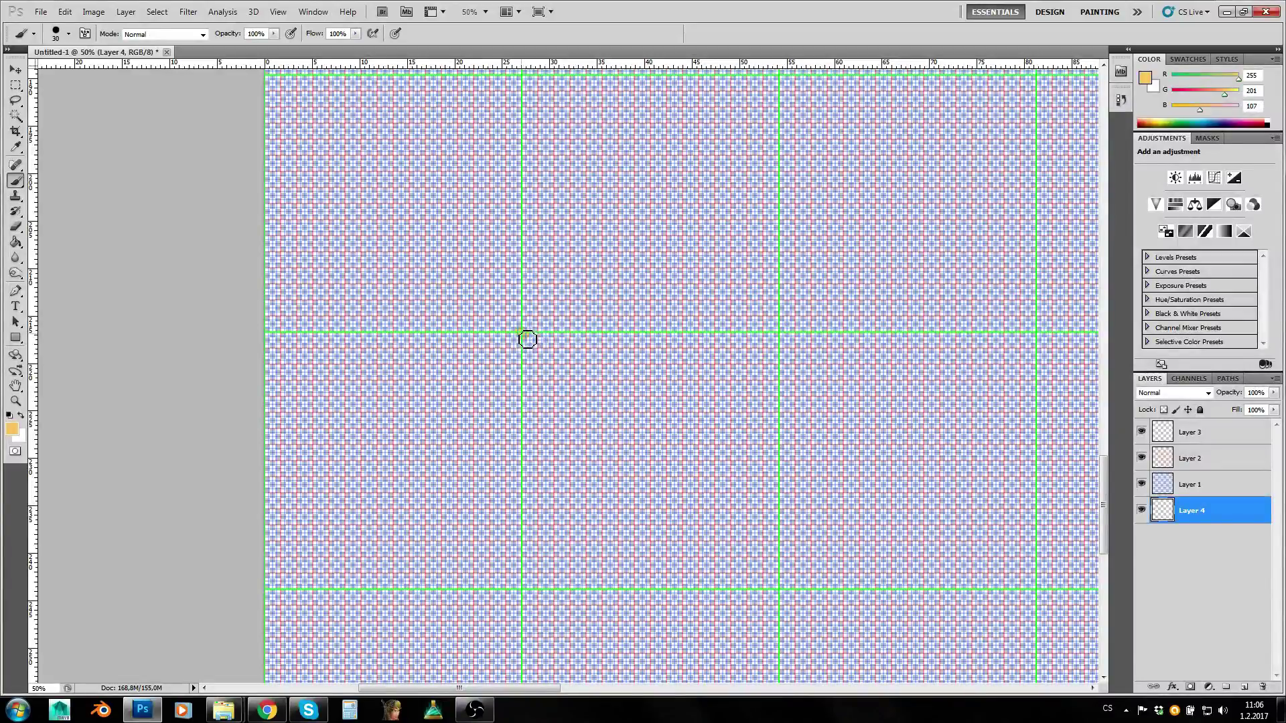
Paint an arrow on Layer 4 along the green grid line to the map's left edge and circle its starting intersection.
key(z)
scroll(490, 353, up, 2)
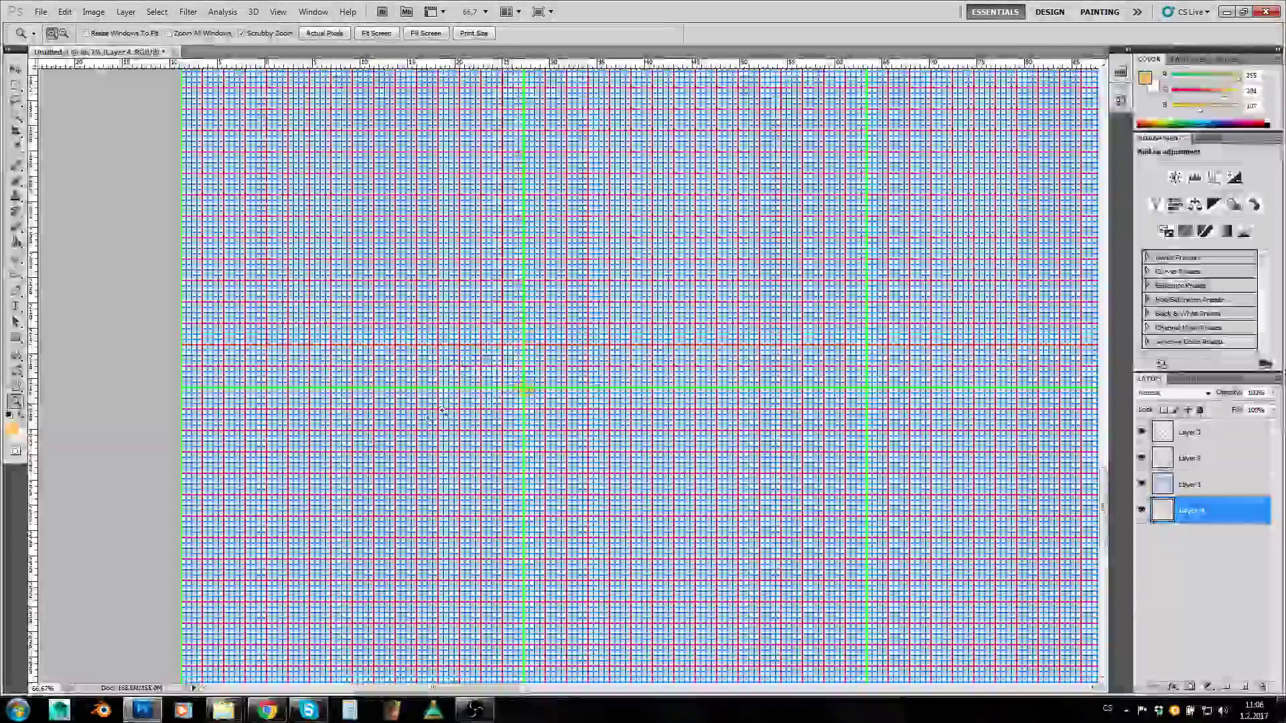
key(b)
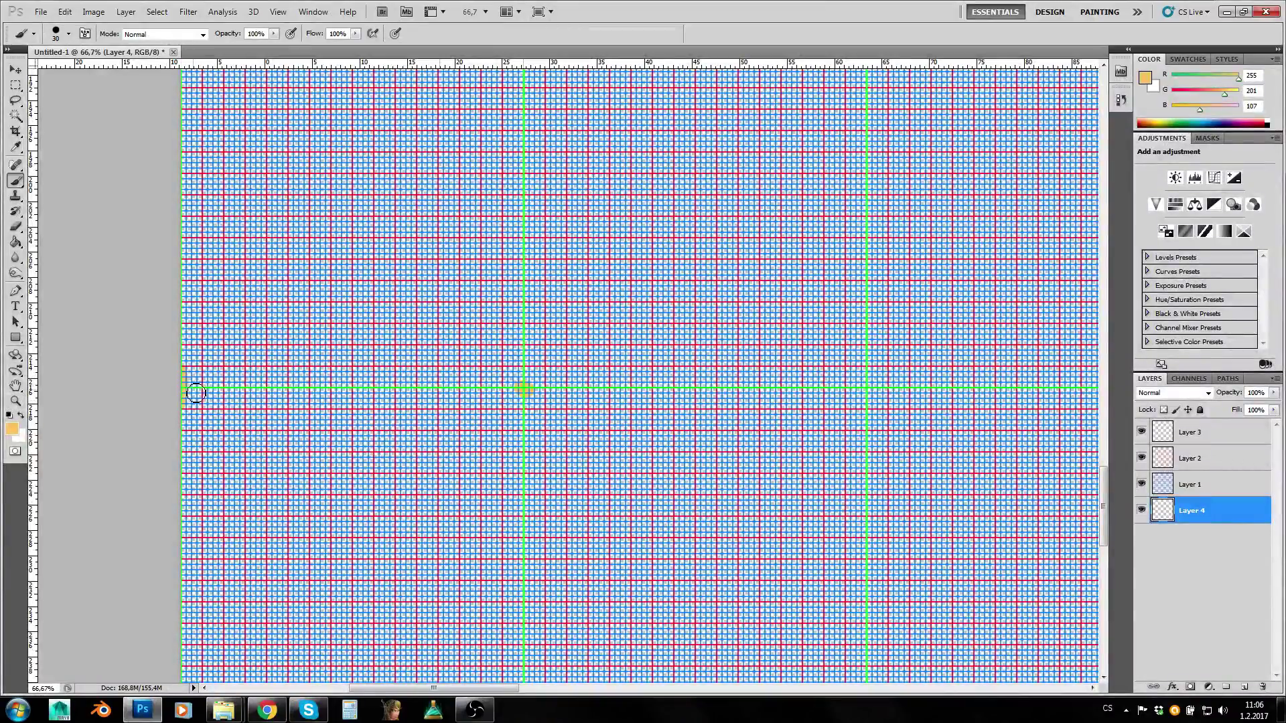
drag(201, 390, 485, 386)
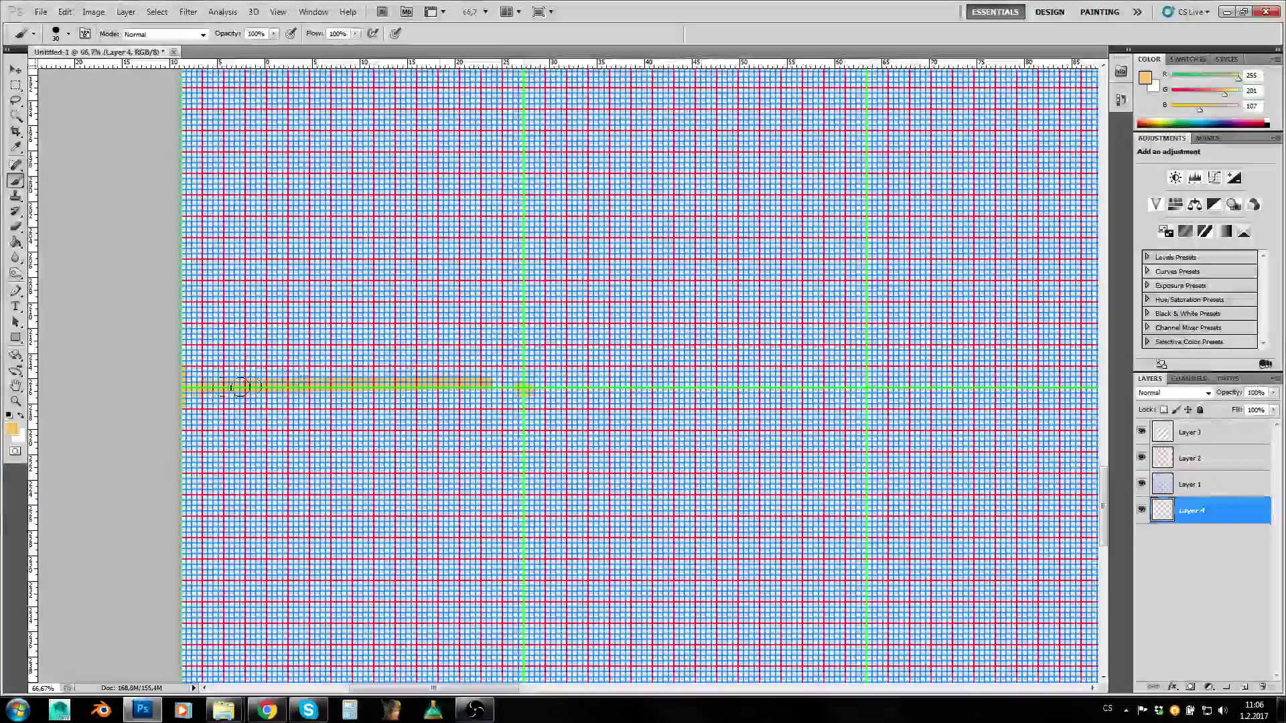
drag(195, 383, 244, 349)
drag(202, 395, 270, 420)
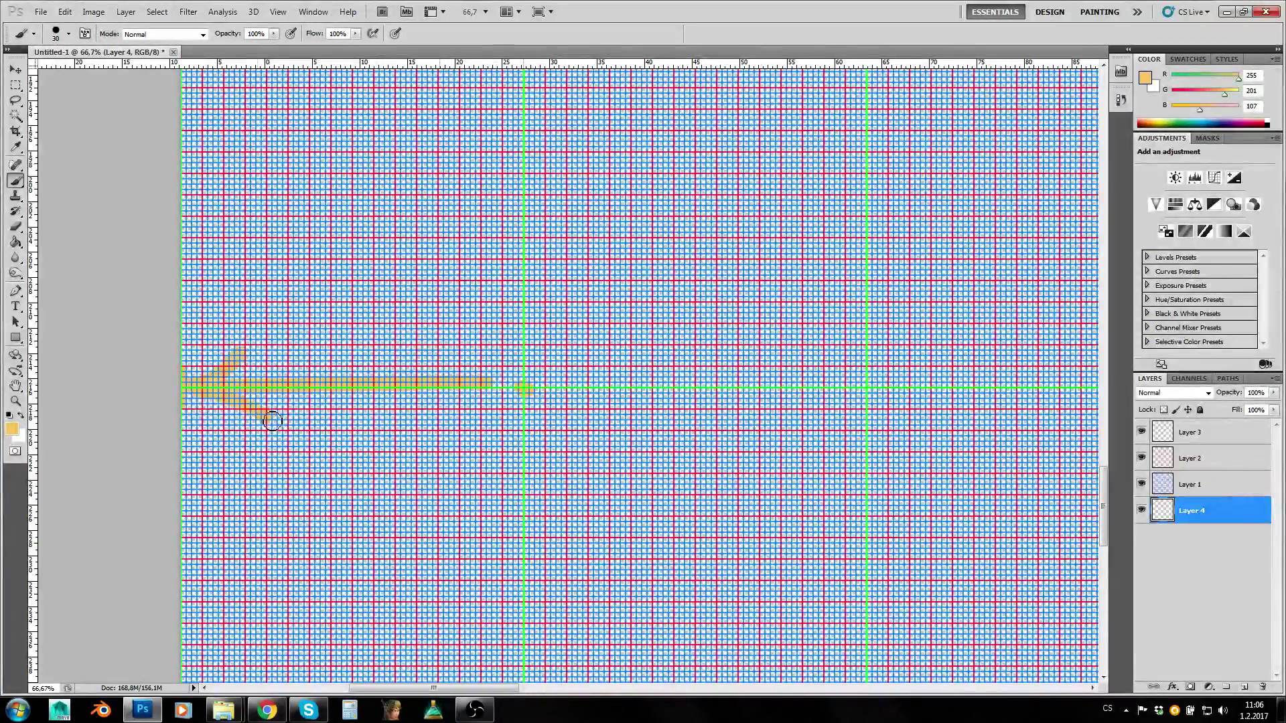
mouse_move(529, 370)
mouse_down()
mouse_move(505, 410)
mouse_move(537, 409)
mouse_move(519, 372)
mouse_up()
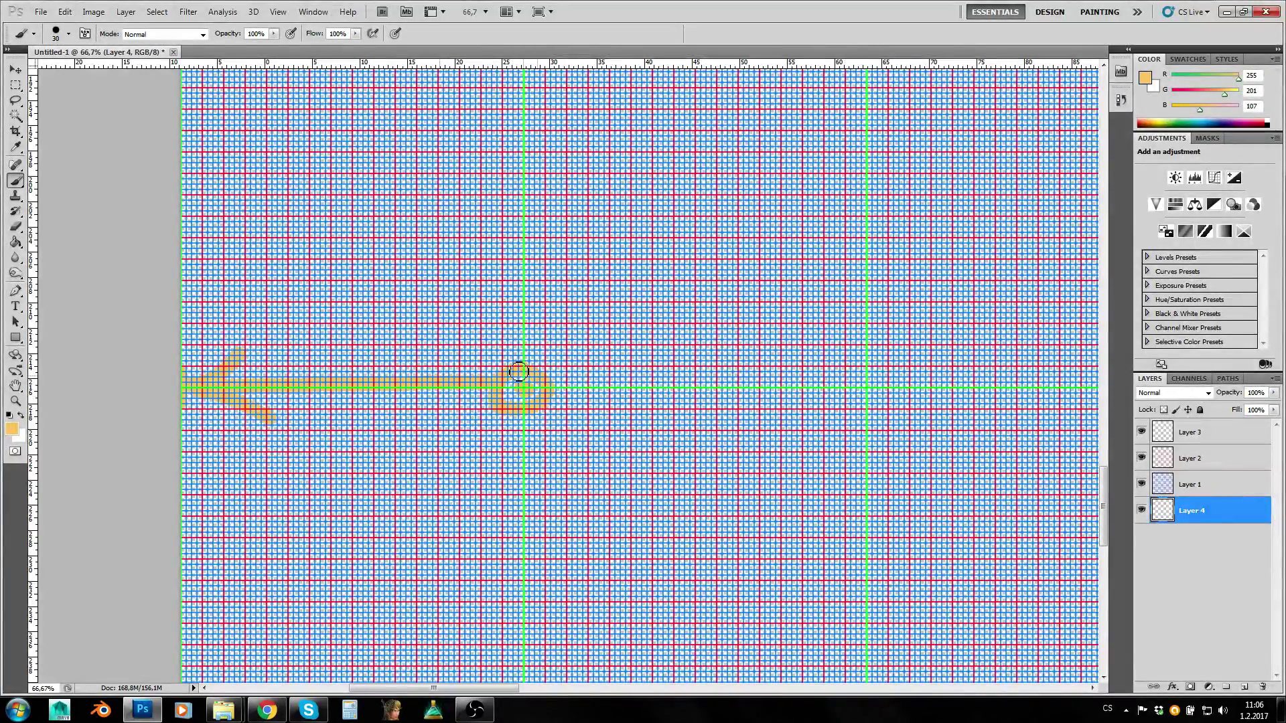
Handwrite the label 75s above the arrow and hide Layer 1 and Layer 2.
mouse_move(294, 314)
mouse_down()
mouse_move(343, 317)
mouse_move(315, 358)
mouse_move(312, 340)
mouse_move(372, 339)
mouse_up()
drag(1142, 484, 1142, 459)
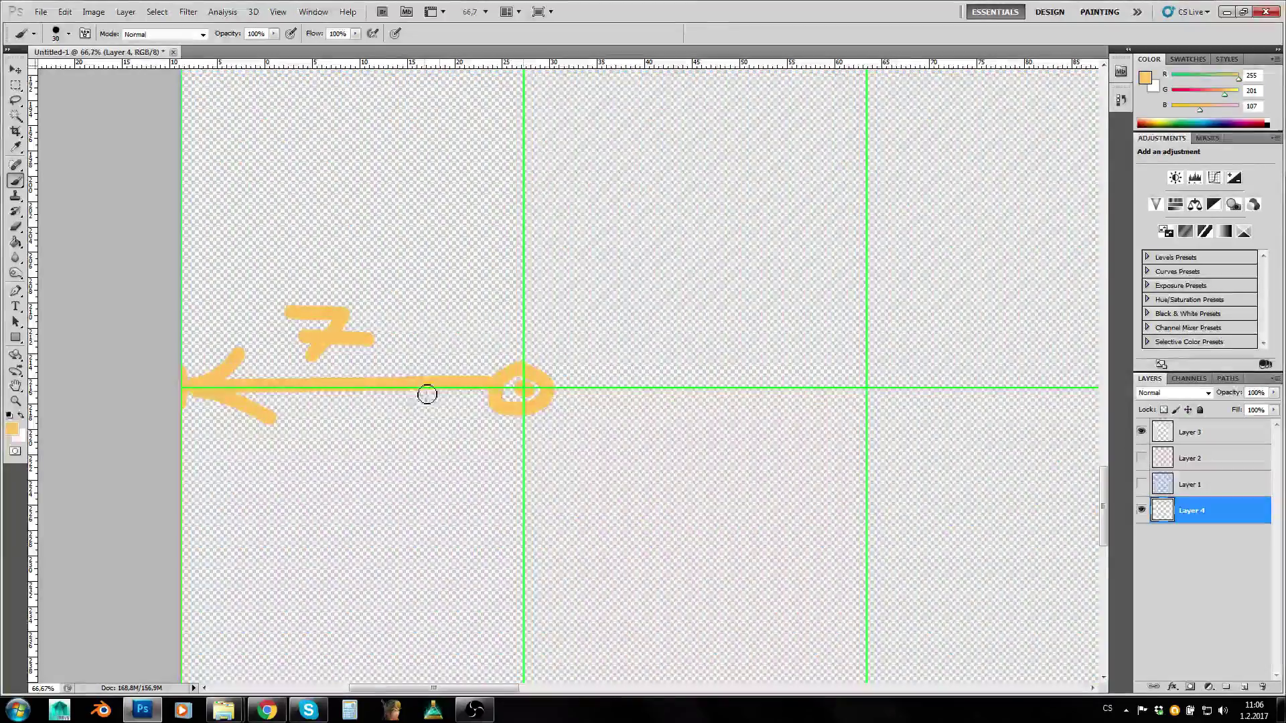
mouse_move(395, 317)
mouse_down()
mouse_move(375, 353)
mouse_move(393, 318)
mouse_move(471, 324)
mouse_move(442, 359)
mouse_up()
Paint an end-capped line from the circled intersection to the next vertical ADT line and handwrite 533 yds above it.
scroll(484, 492, down, 1)
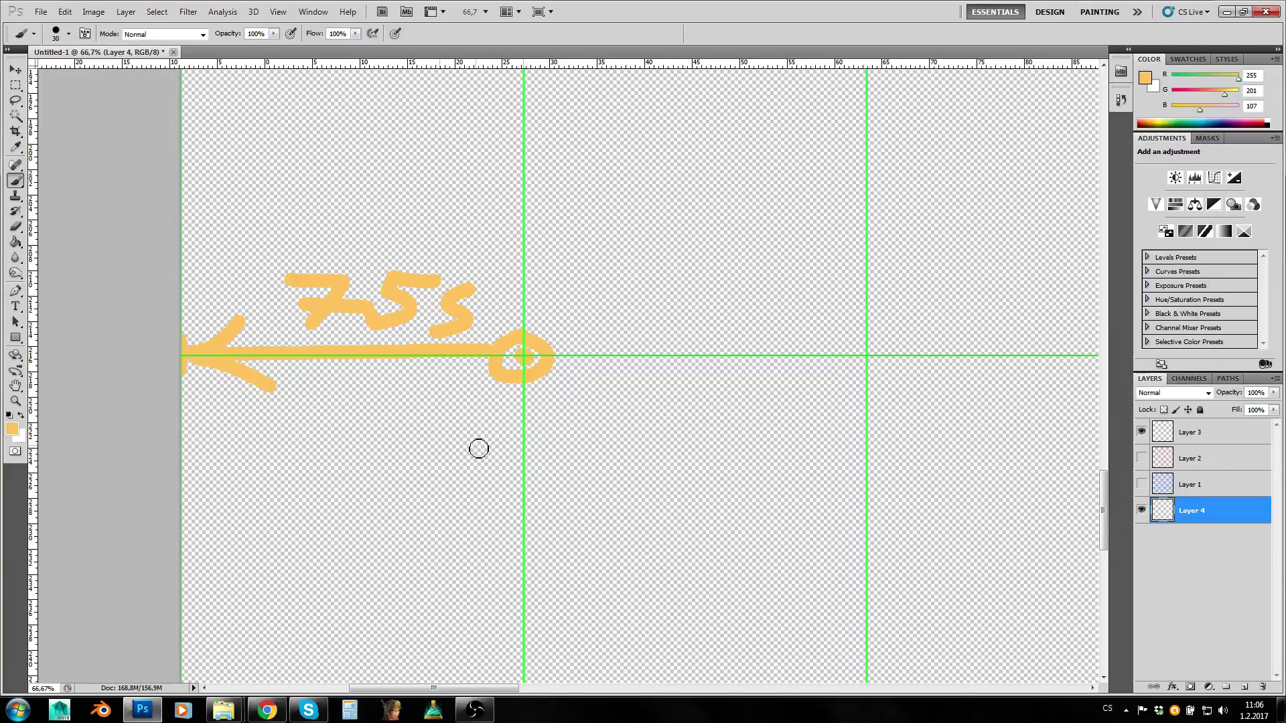
scroll(479, 449, down, 2)
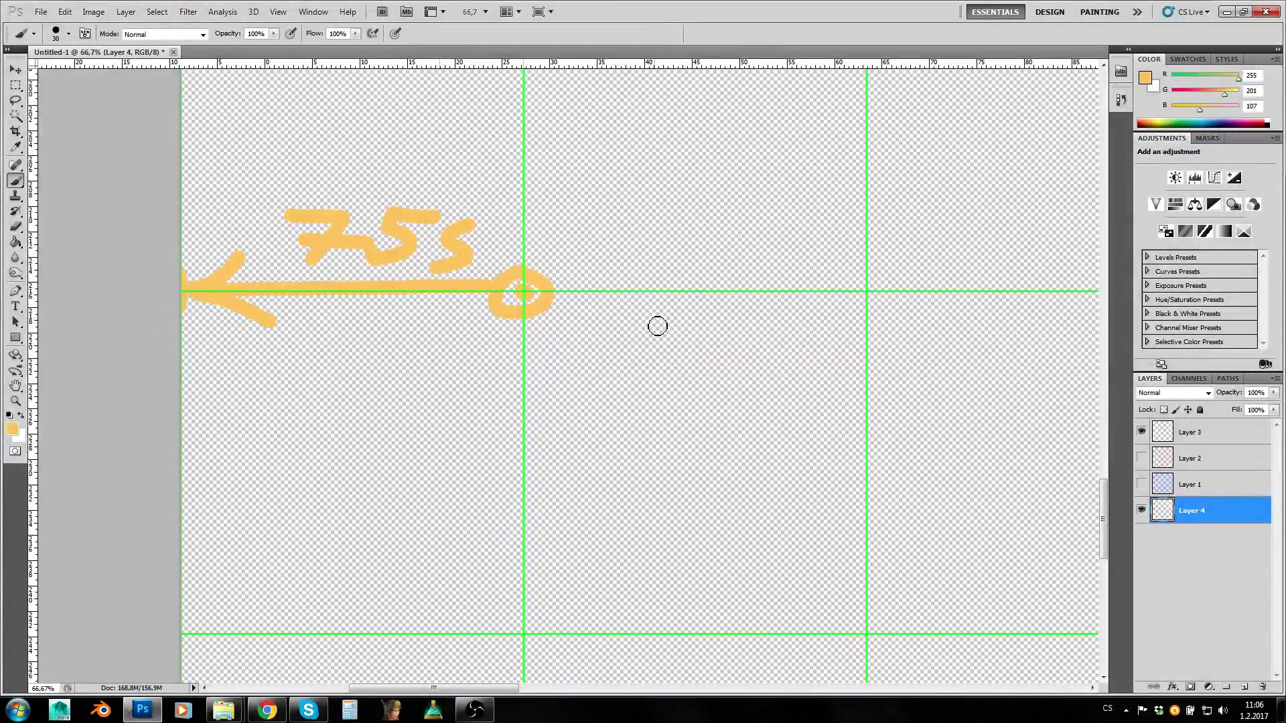
scroll(568, 298, up, 2)
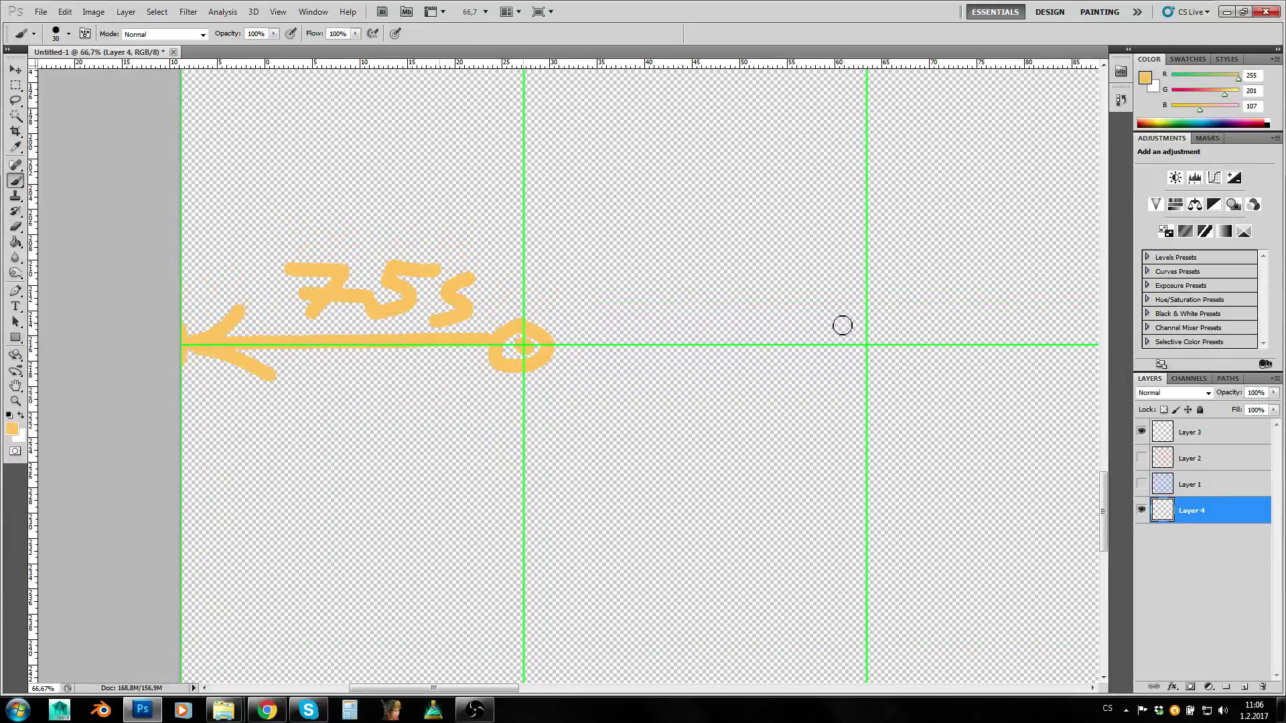
drag(871, 331, 875, 366)
drag(555, 346, 867, 344)
mouse_move(637, 257)
mouse_down()
mouse_move(617, 296)
mouse_move(677, 254)
mouse_move(723, 255)
mouse_move(677, 300)
mouse_up()
mouse_move(735, 259)
mouse_down()
mouse_move(746, 264)
mouse_move(724, 306)
mouse_up()
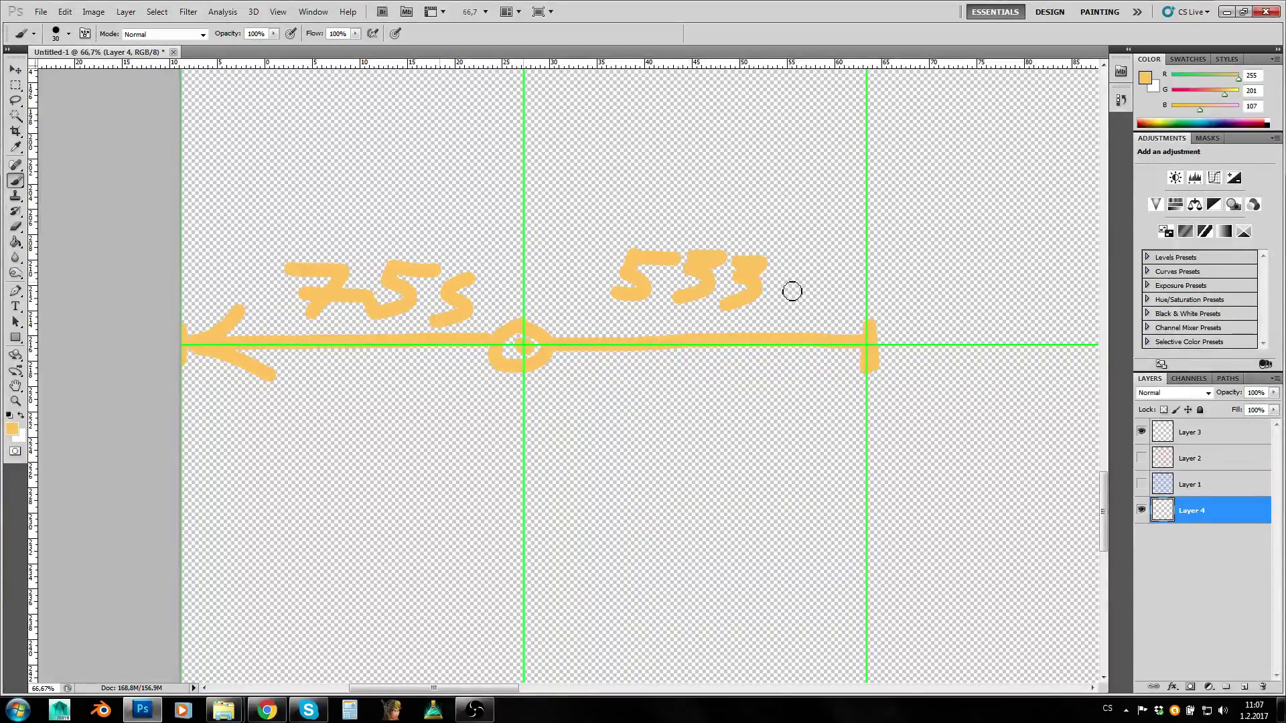
mouse_move(784, 274)
mouse_down()
mouse_move(821, 280)
mouse_move(796, 316)
mouse_move(835, 279)
mouse_move(835, 307)
mouse_up()
Show Layer 2 with the chunk grid again.
scroll(804, 347, down, 5)
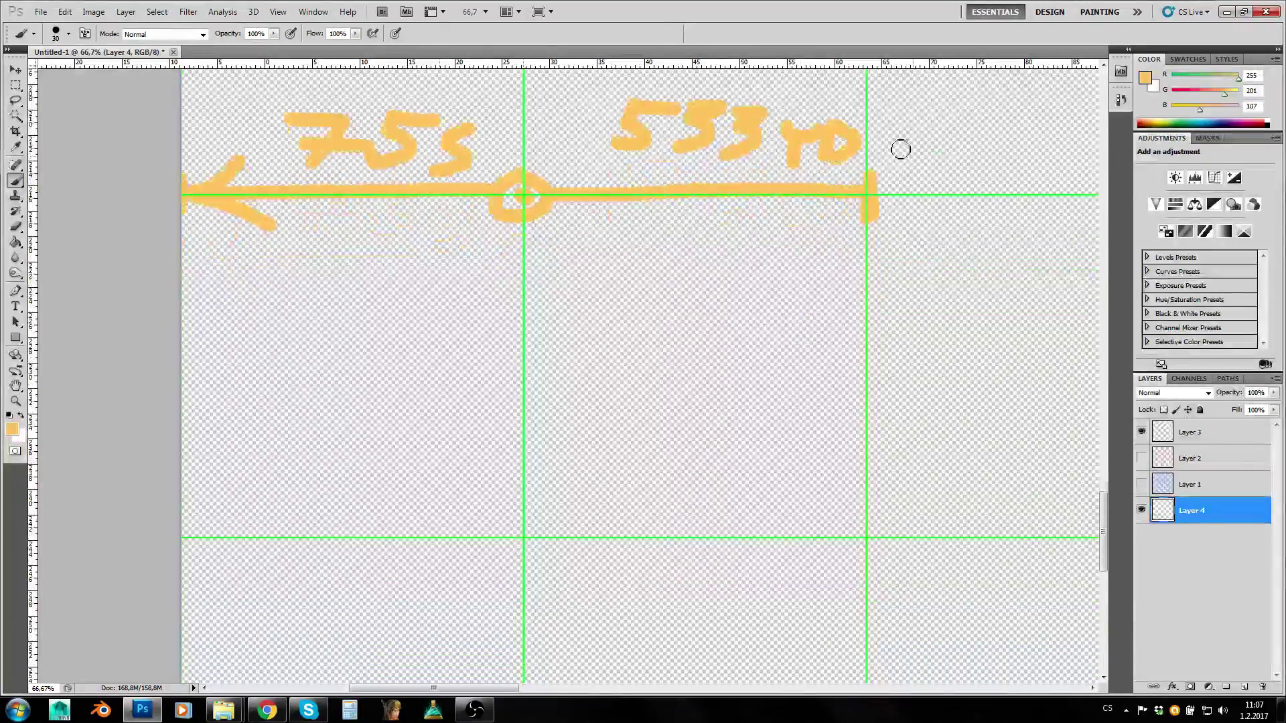
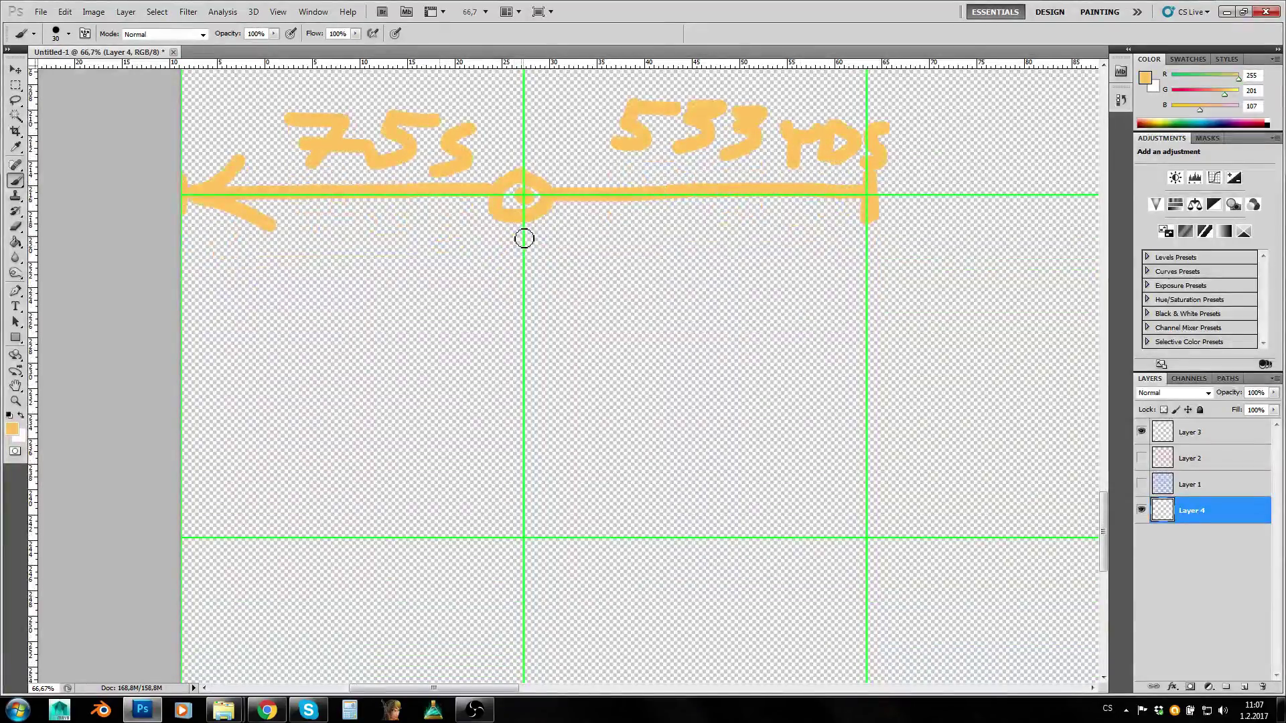
click(1141, 458)
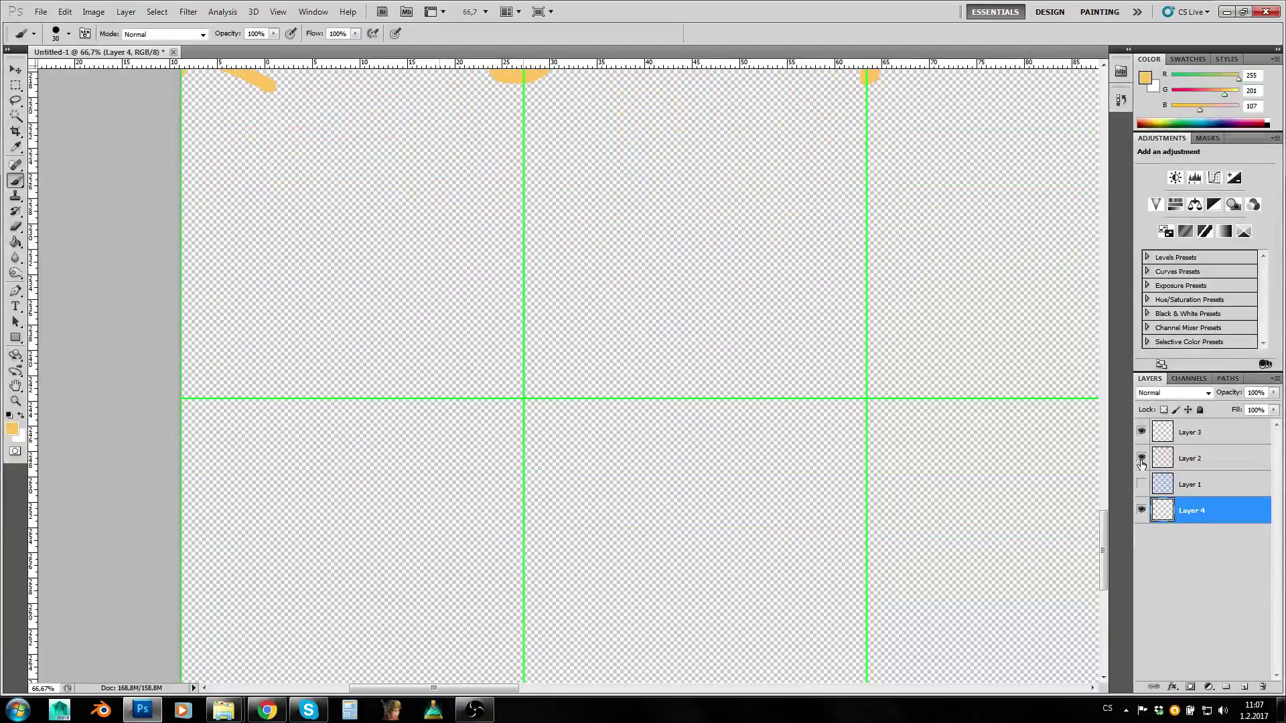
Paint a vertical line with an end cap from the map's lower edge along the green ADT line up to the circled intersection.
scroll(726, 359, down, 2)
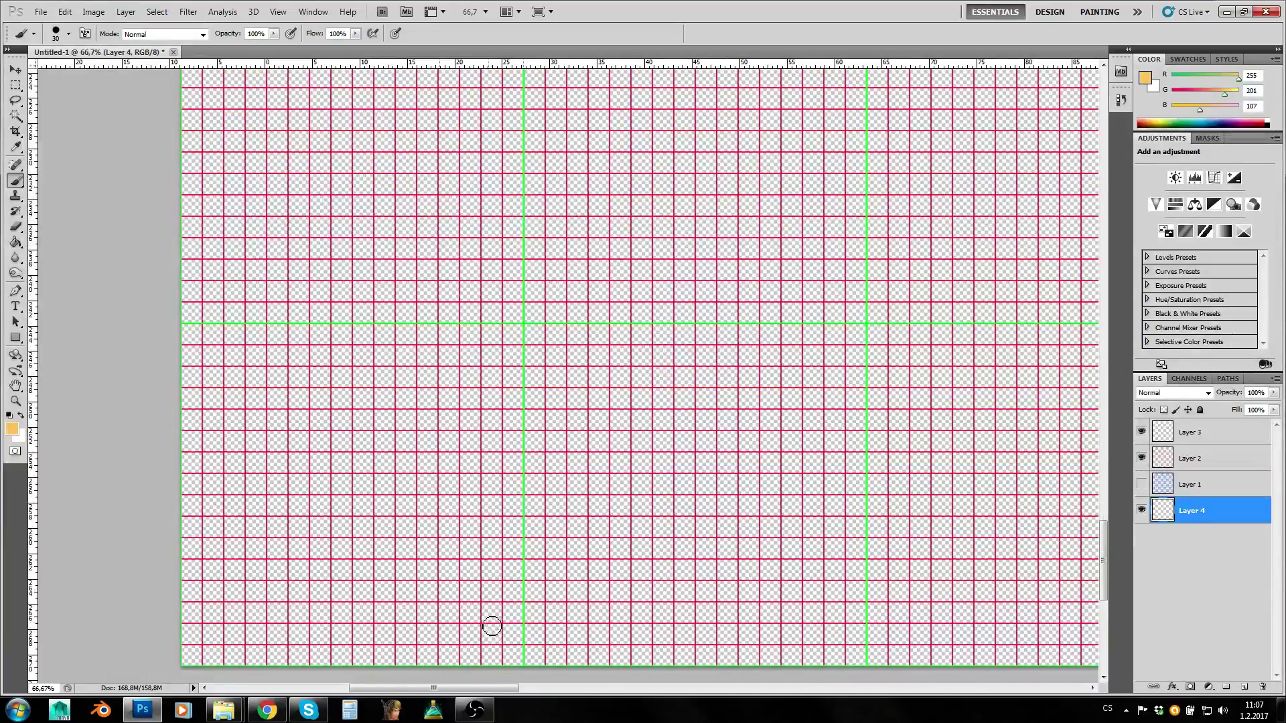
drag(485, 621, 571, 620)
scroll(555, 605, up, 2)
scroll(555, 605, down, 1)
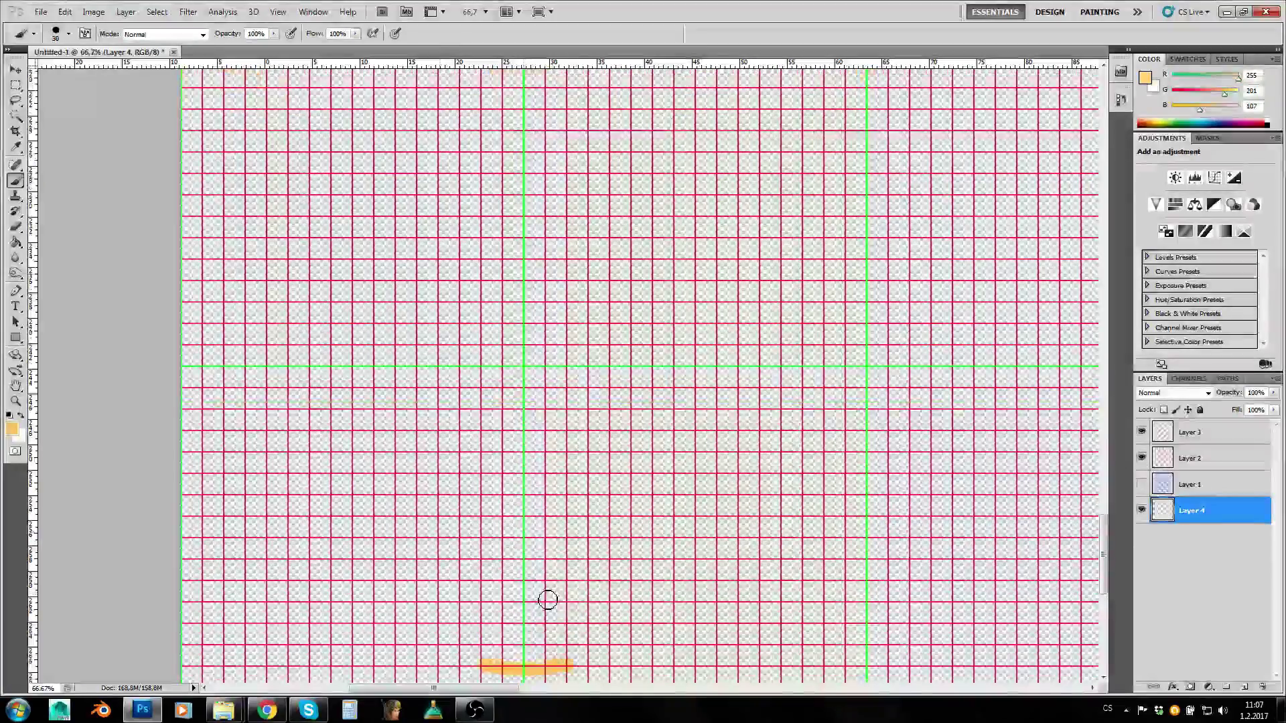
drag(522, 660, 534, 106)
scroll(531, 179, up, 2)
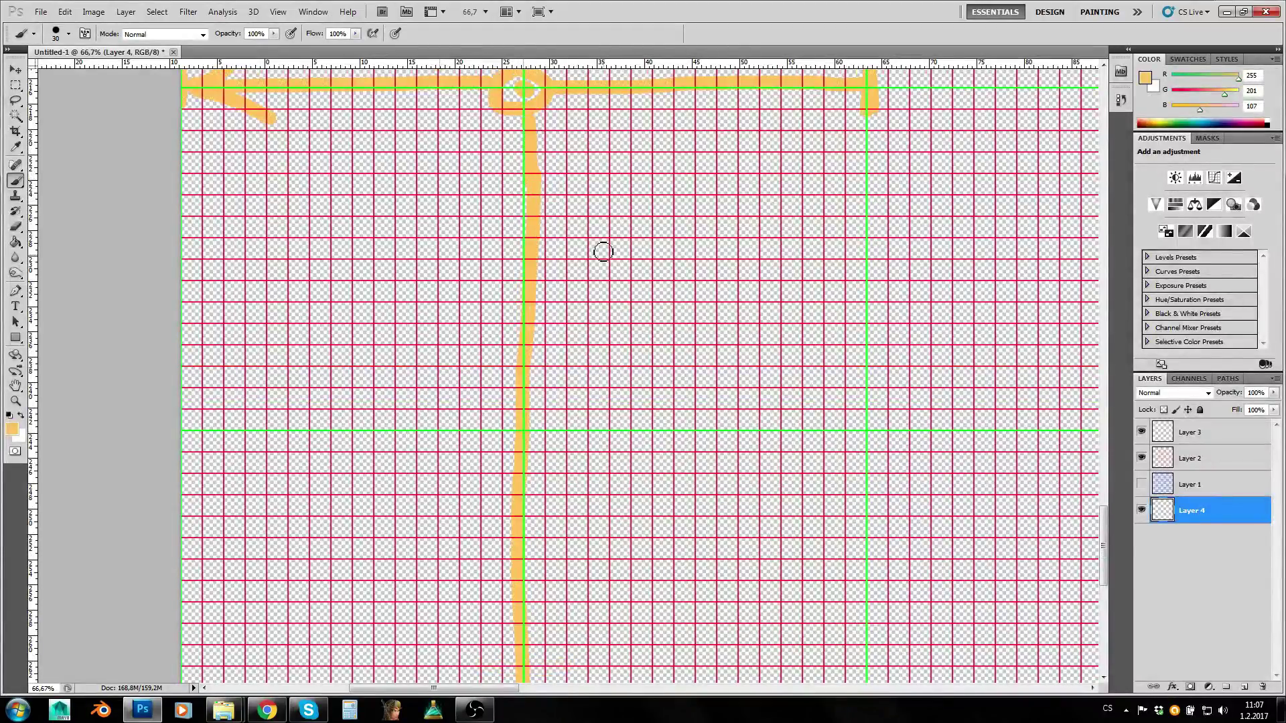
Handwrite the label 1024 yds beside the middle of the vertical line.
scroll(585, 379, down, 1)
mouse_move(560, 377)
mouse_down()
mouse_move(614, 335)
mouse_move(612, 413)
mouse_up()
mouse_move(646, 348)
mouse_down()
mouse_move(645, 399)
mouse_move(654, 344)
mouse_move(711, 348)
mouse_move(693, 398)
mouse_move(726, 399)
mouse_up()
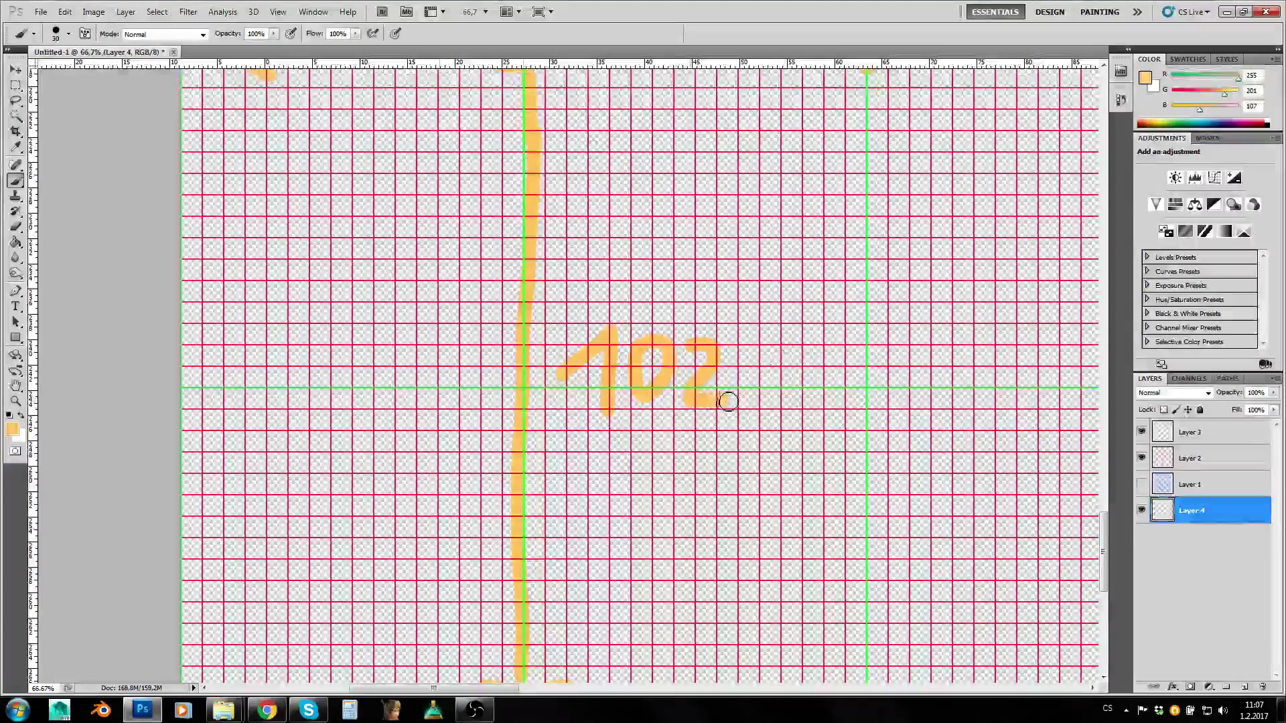
mouse_move(763, 345)
mouse_down()
mouse_move(741, 377)
mouse_move(777, 383)
mouse_move(761, 410)
mouse_up()
mouse_move(796, 367)
mouse_down()
mouse_move(830, 373)
mouse_move(810, 412)
mouse_move(845, 370)
mouse_move(840, 398)
mouse_move(845, 370)
mouse_move(848, 414)
mouse_up()
mouse_move(901, 364)
mouse_down()
mouse_move(872, 393)
mouse_move(866, 420)
mouse_up()
Handwrite 20-30 HOURS on two lines between the circled intersection and the 1024 yds label.
key(z)
alt+click(830, 393)
alt+click(830, 394)
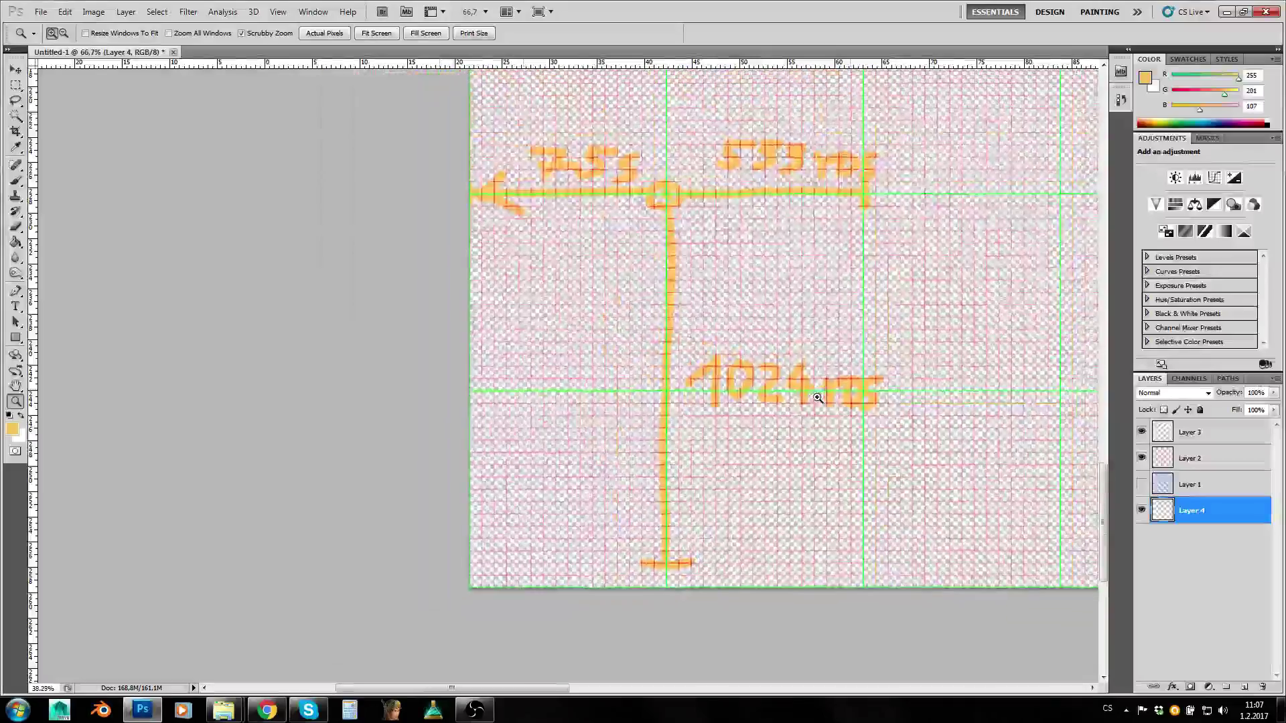
click(837, 386)
scroll(838, 385, down, 2)
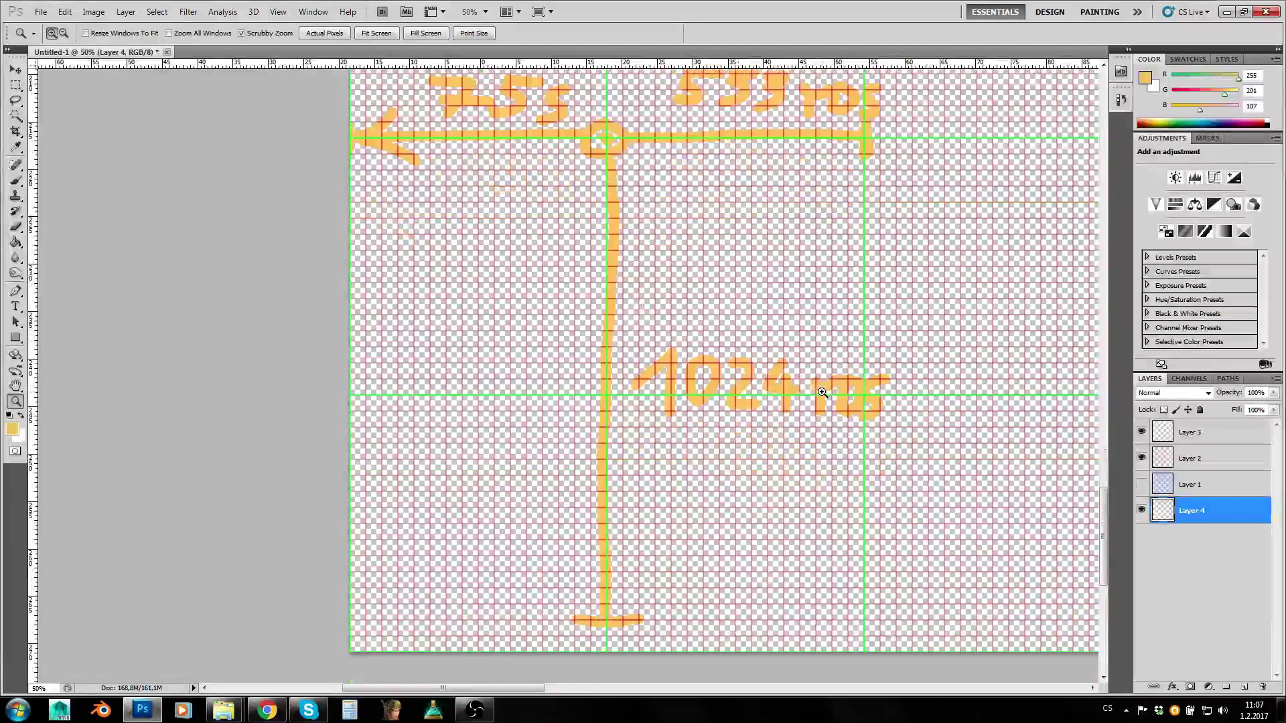
scroll(632, 410, up, 2)
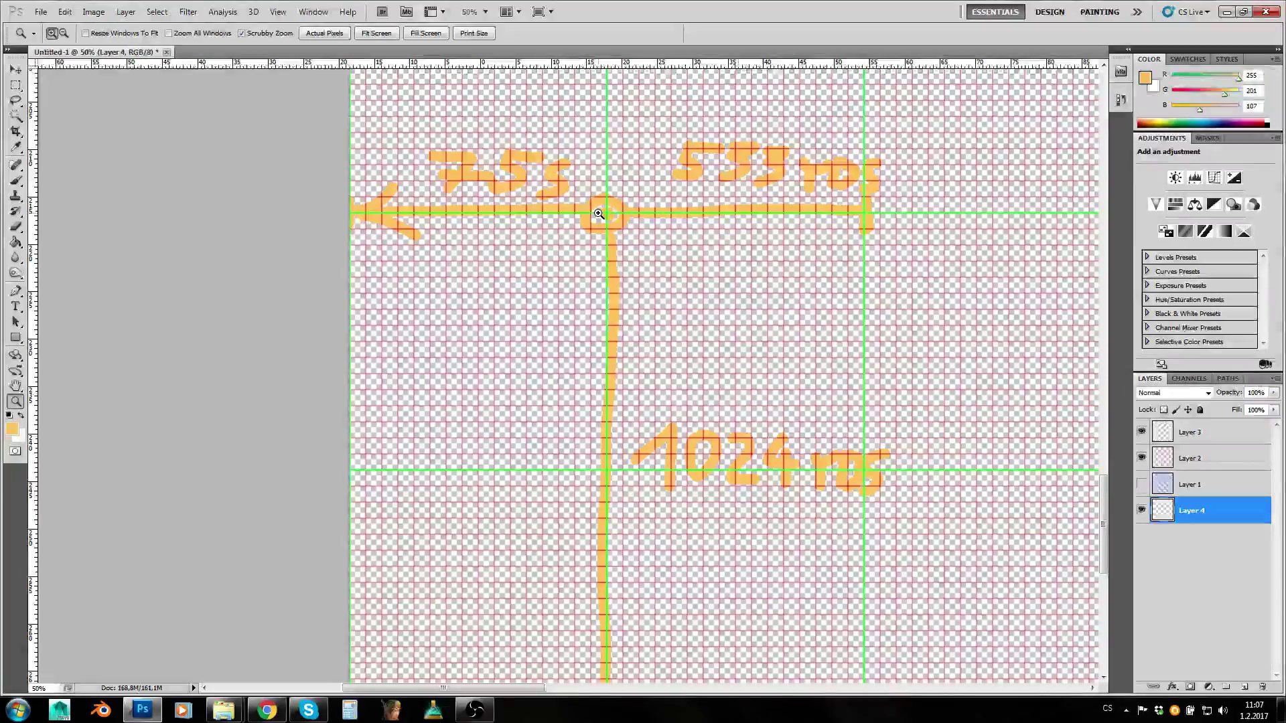
scroll(789, 229, up, 2)
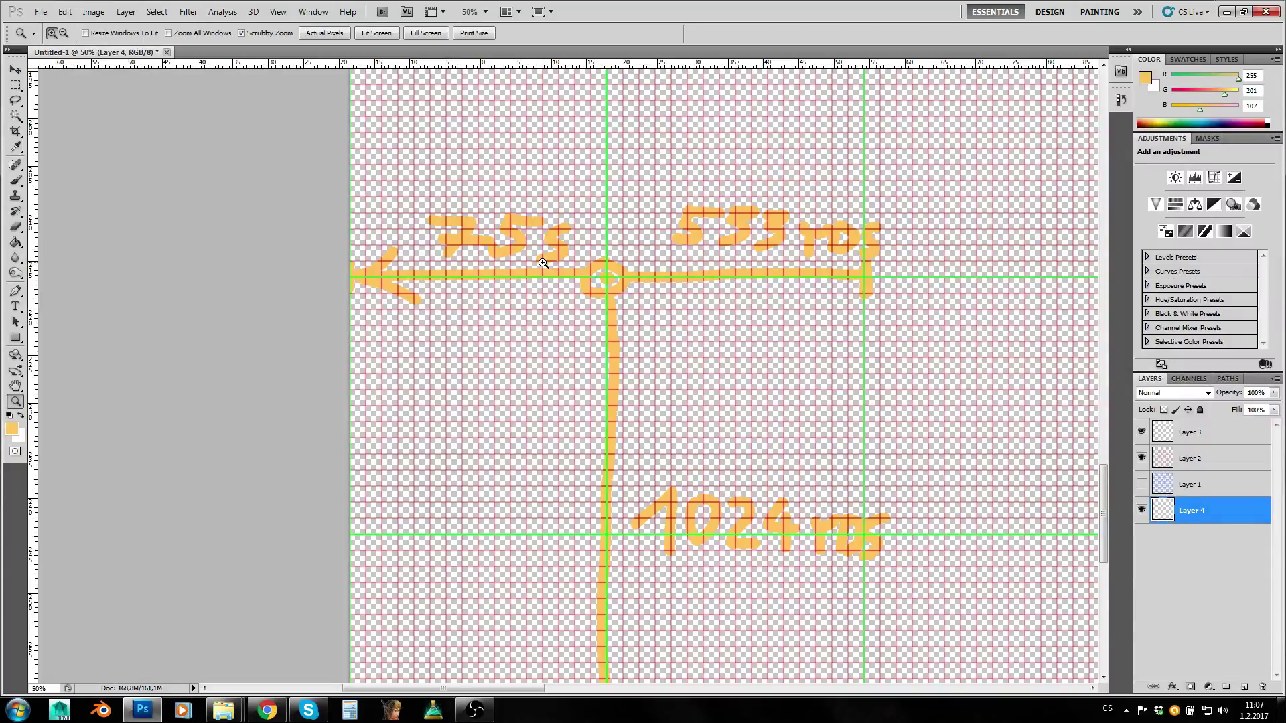
click(679, 359)
key(b)
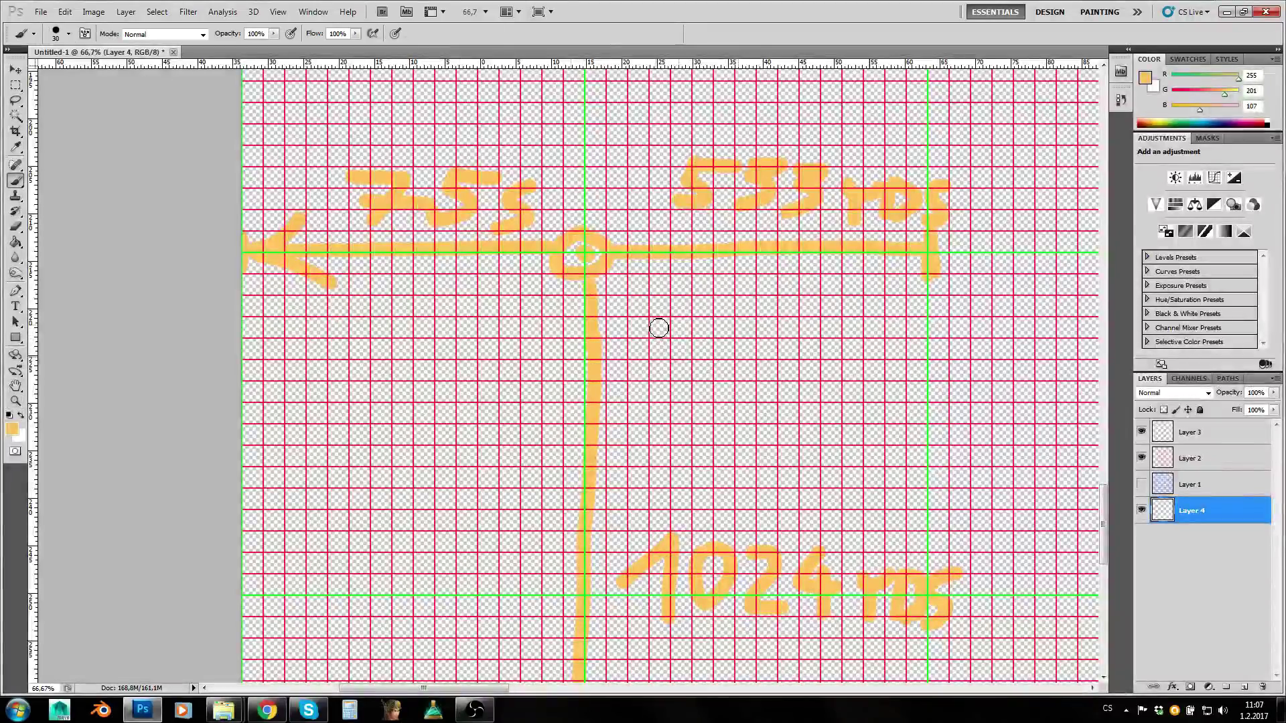
drag(632, 326, 676, 379)
mouse_move(711, 326)
mouse_down()
mouse_move(689, 339)
mouse_move(716, 328)
mouse_move(817, 376)
mouse_move(798, 388)
mouse_up()
drag(853, 348, 852, 338)
mouse_move(659, 418)
mouse_down()
mouse_move(665, 445)
mouse_move(738, 420)
mouse_move(789, 419)
mouse_move(812, 436)
mouse_move(831, 421)
mouse_move(821, 441)
mouse_move(850, 451)
mouse_up()
Examine the handwritten time and distance annotations up close and against the surrounding ADT grid.
key(z)
drag(922, 410, 858, 429)
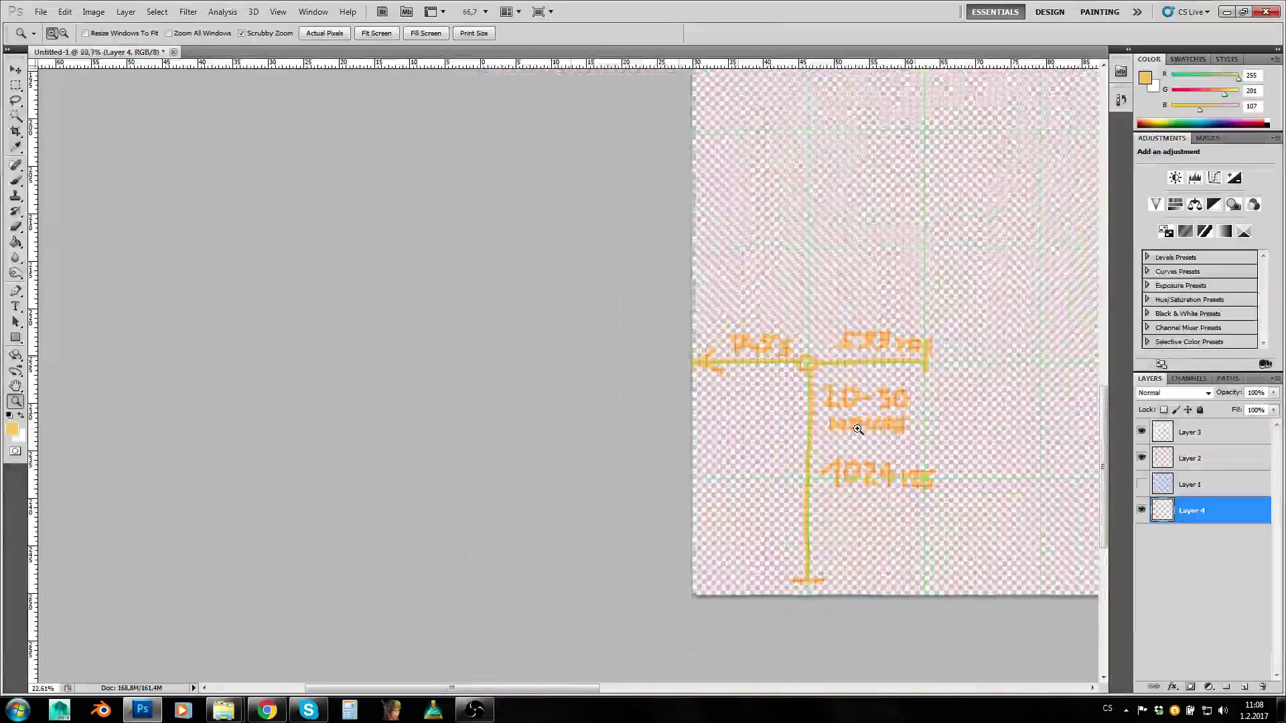
click(951, 402)
click(987, 411)
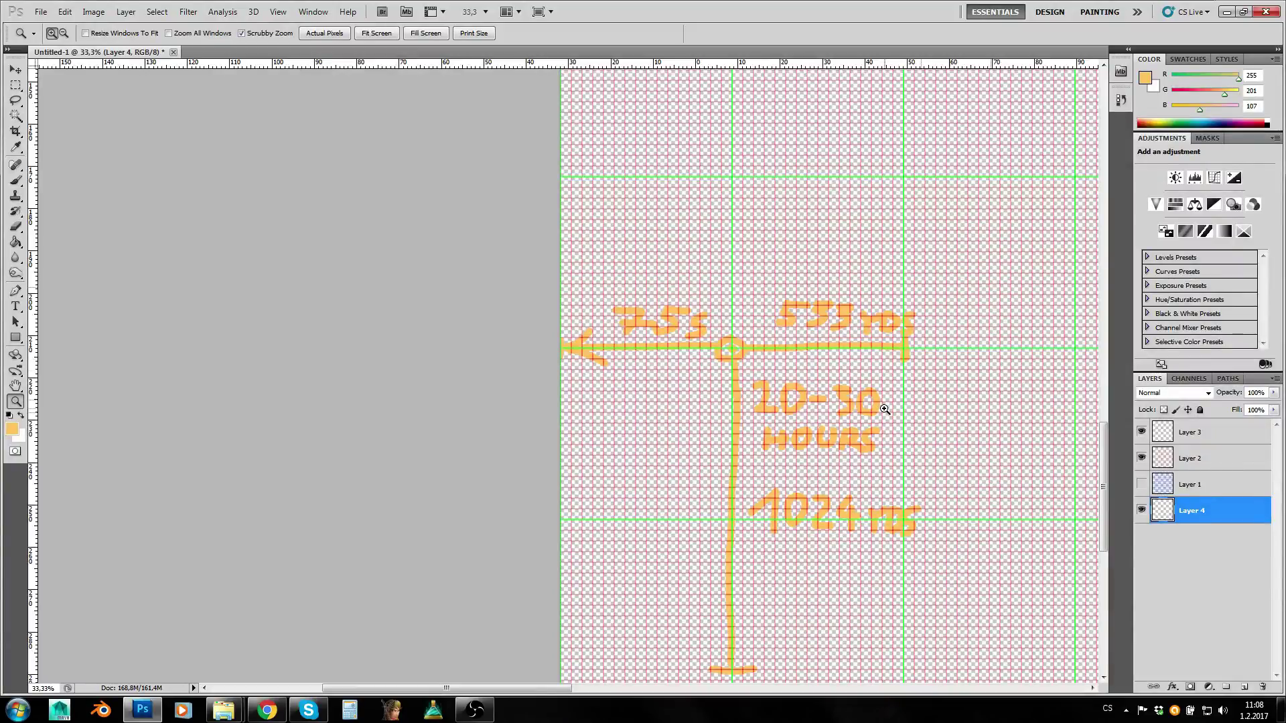
click(996, 434)
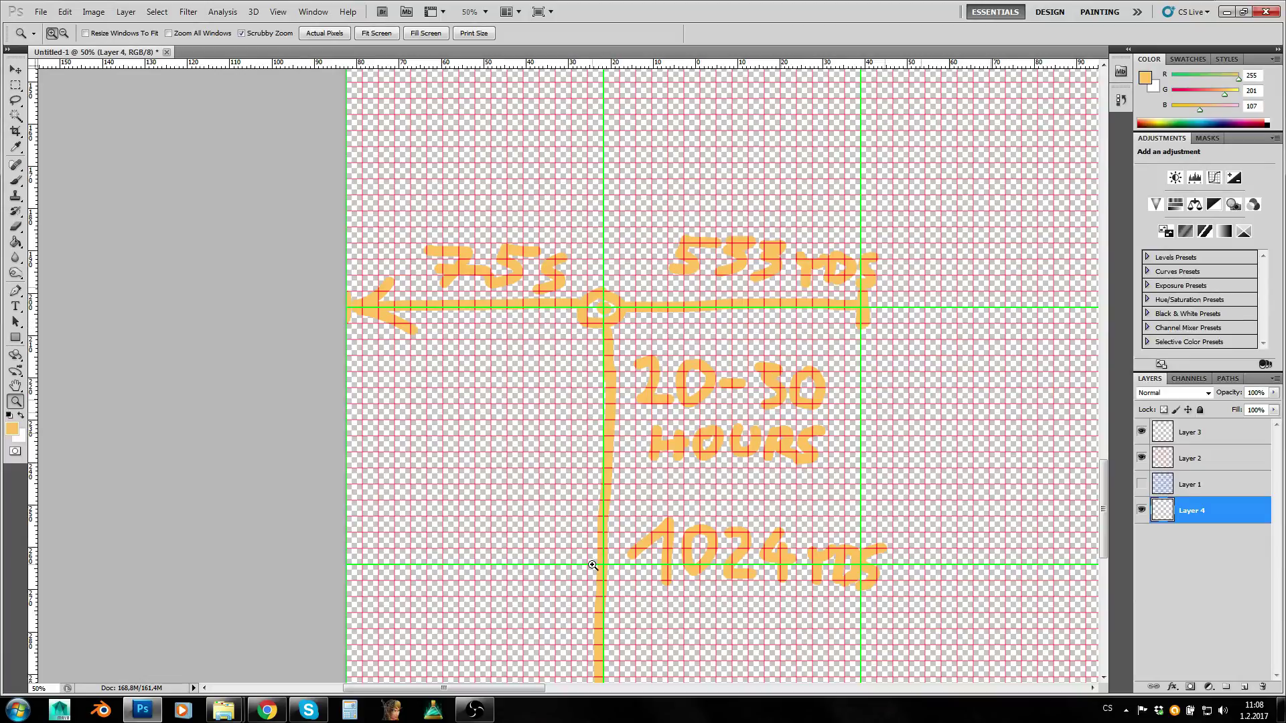
alt+scroll(939, 368, down, 2)
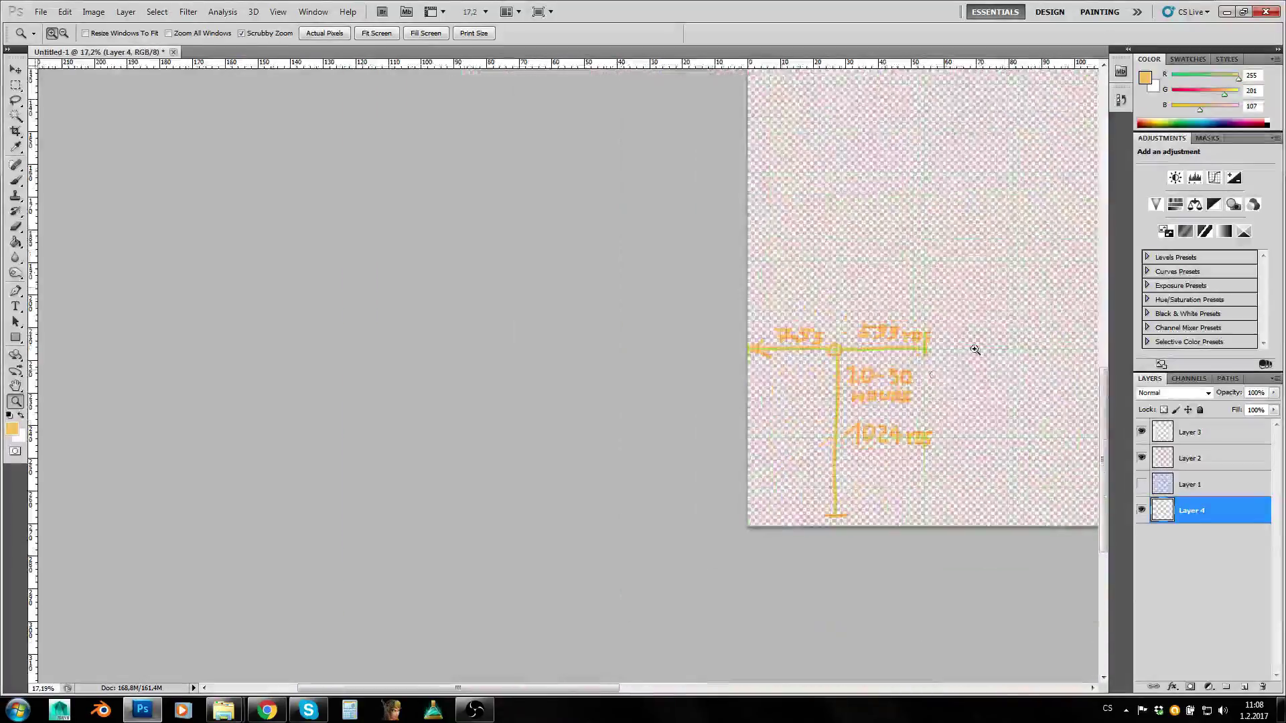
drag(572, 688, 728, 683)
alt+scroll(649, 339, down, 1)
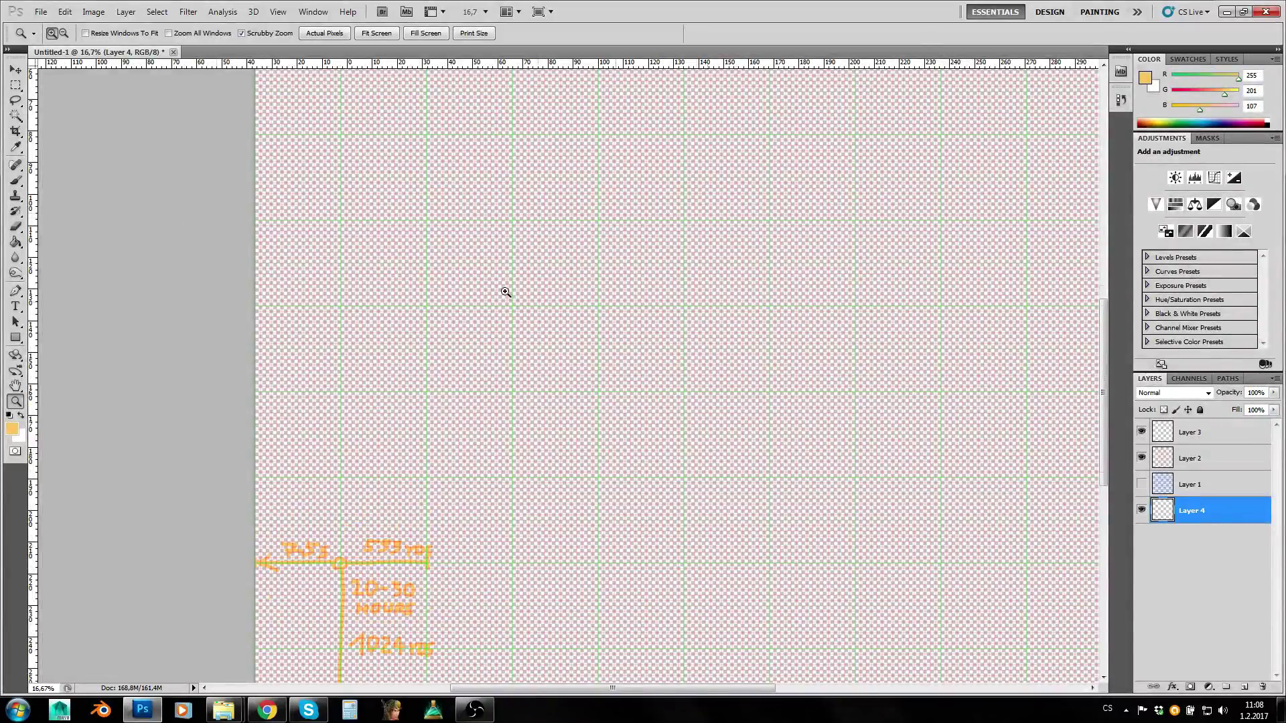
scroll(505, 293, up, 1)
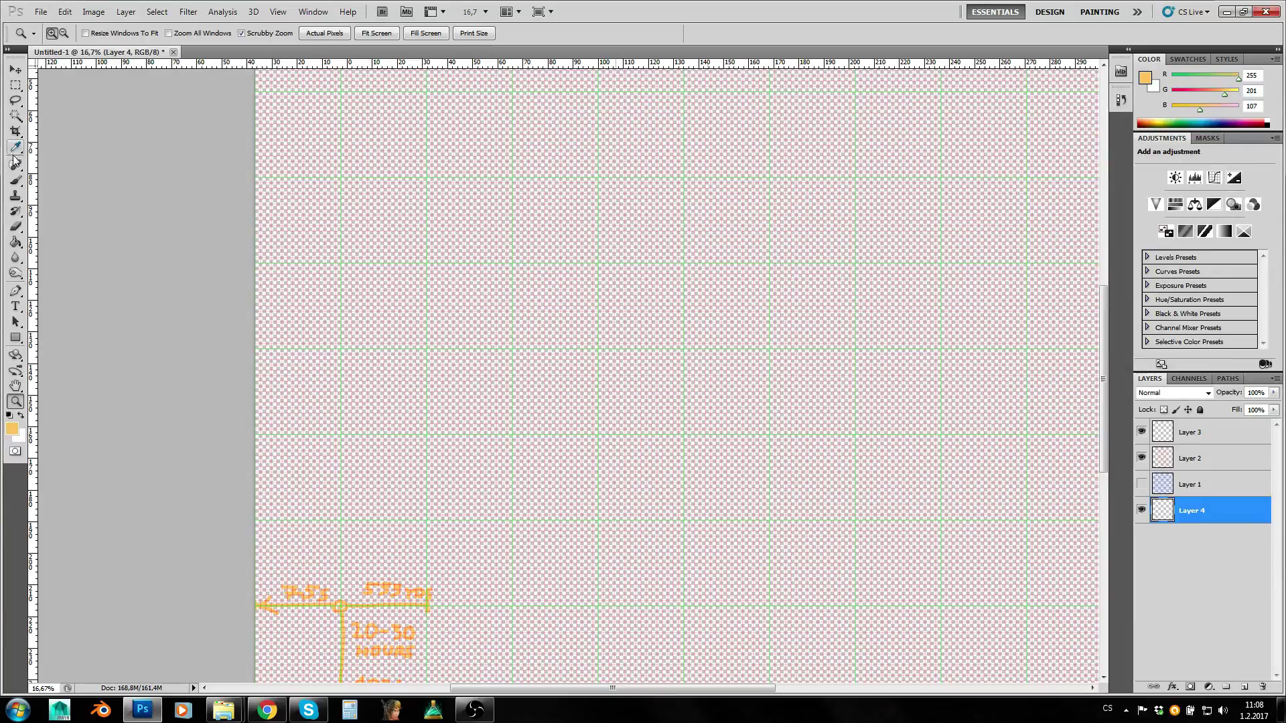
Try outlining a rounded area spanning several ADT squares with freehand brush strokes and undo each outline.
click(16, 180)
mouse_move(654, 104)
mouse_down()
mouse_move(553, 112)
mouse_move(531, 126)
mouse_move(529, 299)
mouse_move(539, 395)
mouse_move(659, 449)
mouse_move(687, 447)
mouse_move(739, 422)
mouse_move(769, 189)
mouse_move(735, 121)
mouse_move(655, 113)
mouse_up()
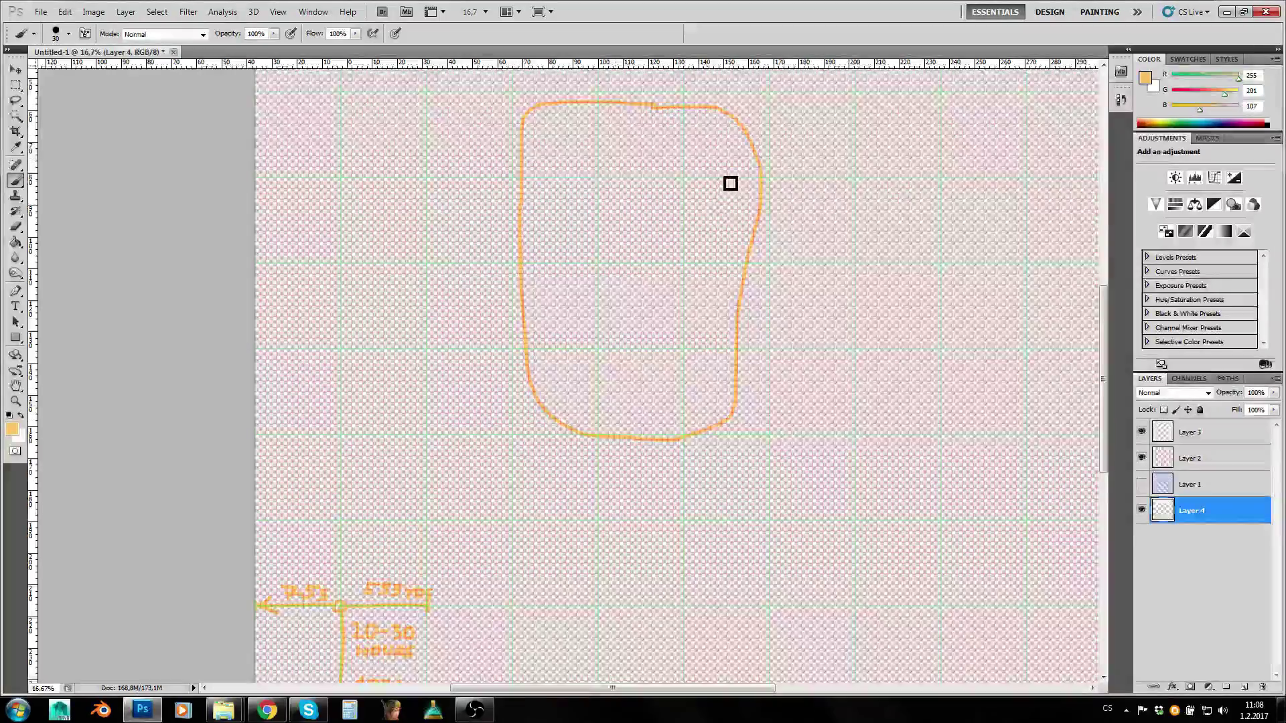
key(ctrl+alt+z)
key(ctrl+alt+z)
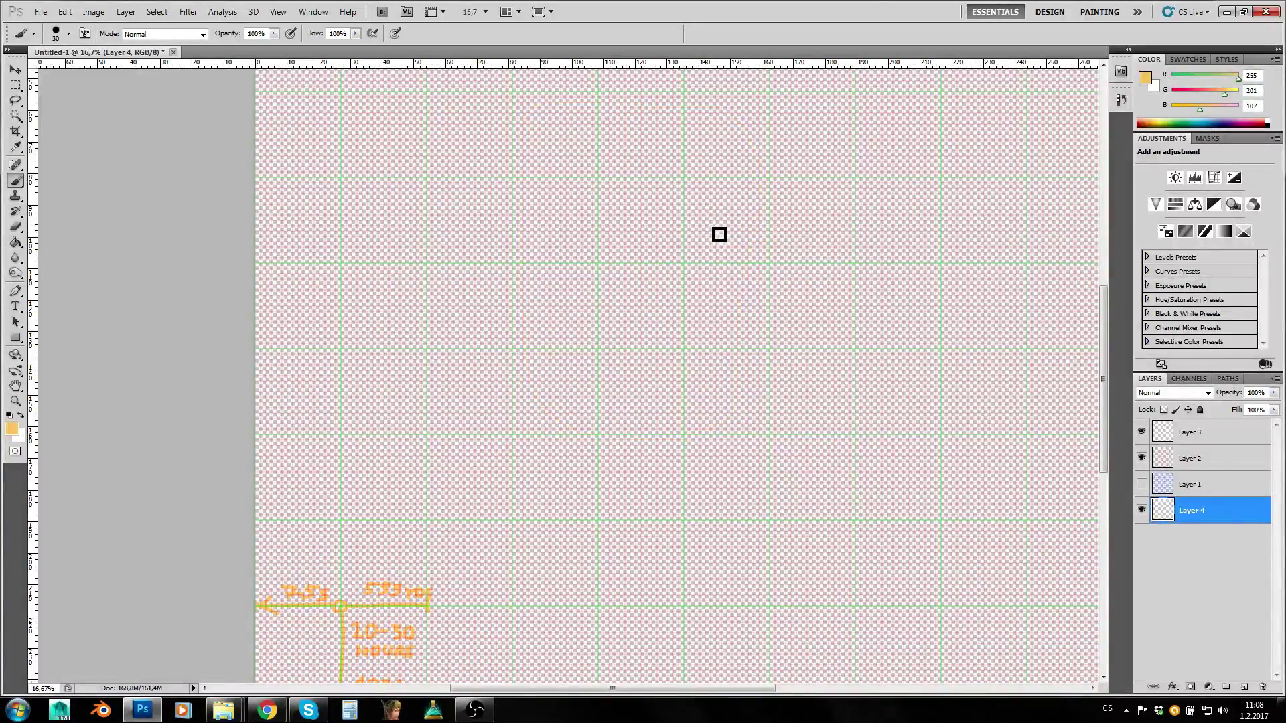
mouse_move(684, 198)
mouse_down()
mouse_move(617, 199)
mouse_move(572, 212)
mouse_move(562, 383)
mouse_move(764, 512)
mouse_move(820, 513)
mouse_move(850, 373)
mouse_move(845, 214)
mouse_move(683, 196)
mouse_up()
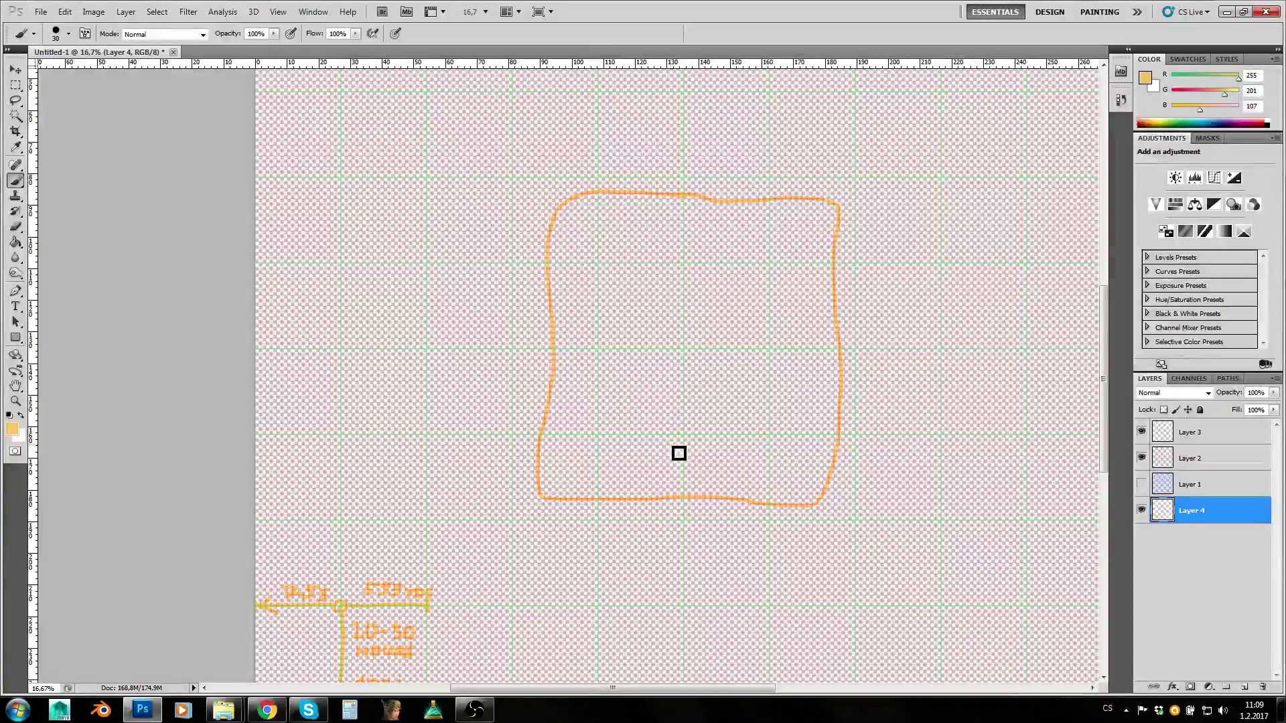
key(ctrl+z)
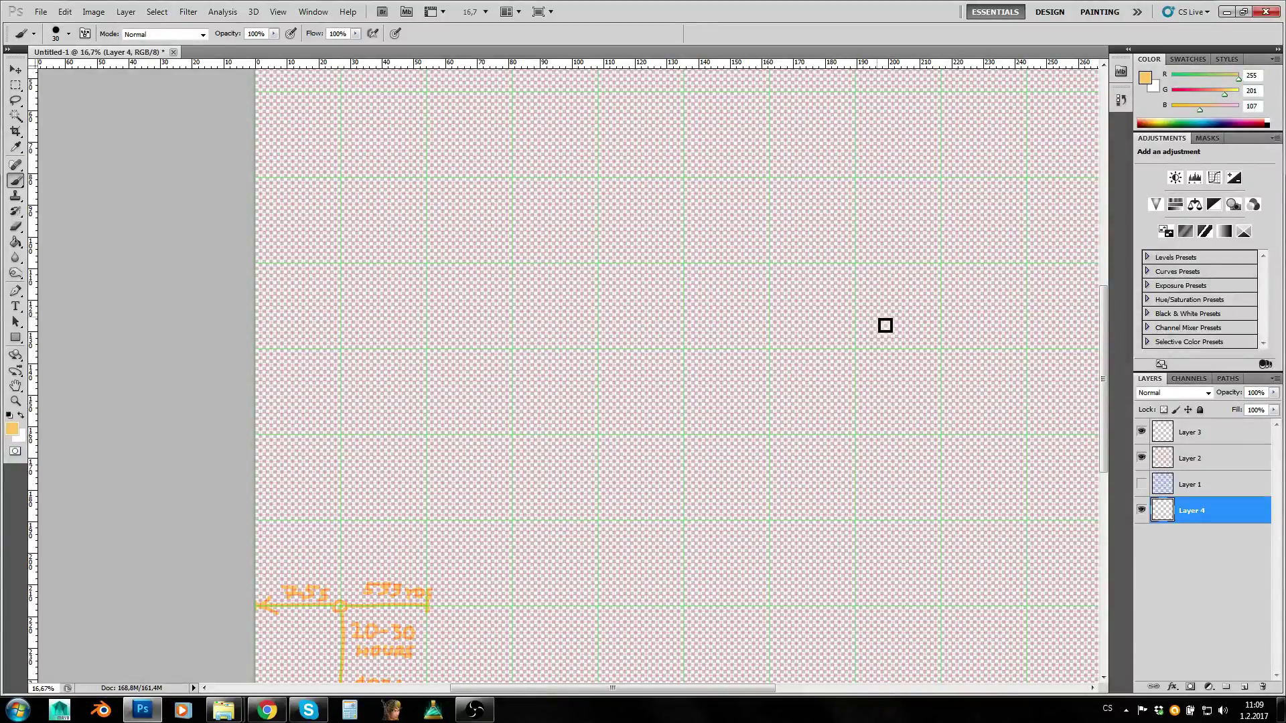
Look over the whole map's ADT grid from its upper edge down to the annotated lower corner.
key(z)
key(ctrl+apostrophe)
alt+click(875, 321)
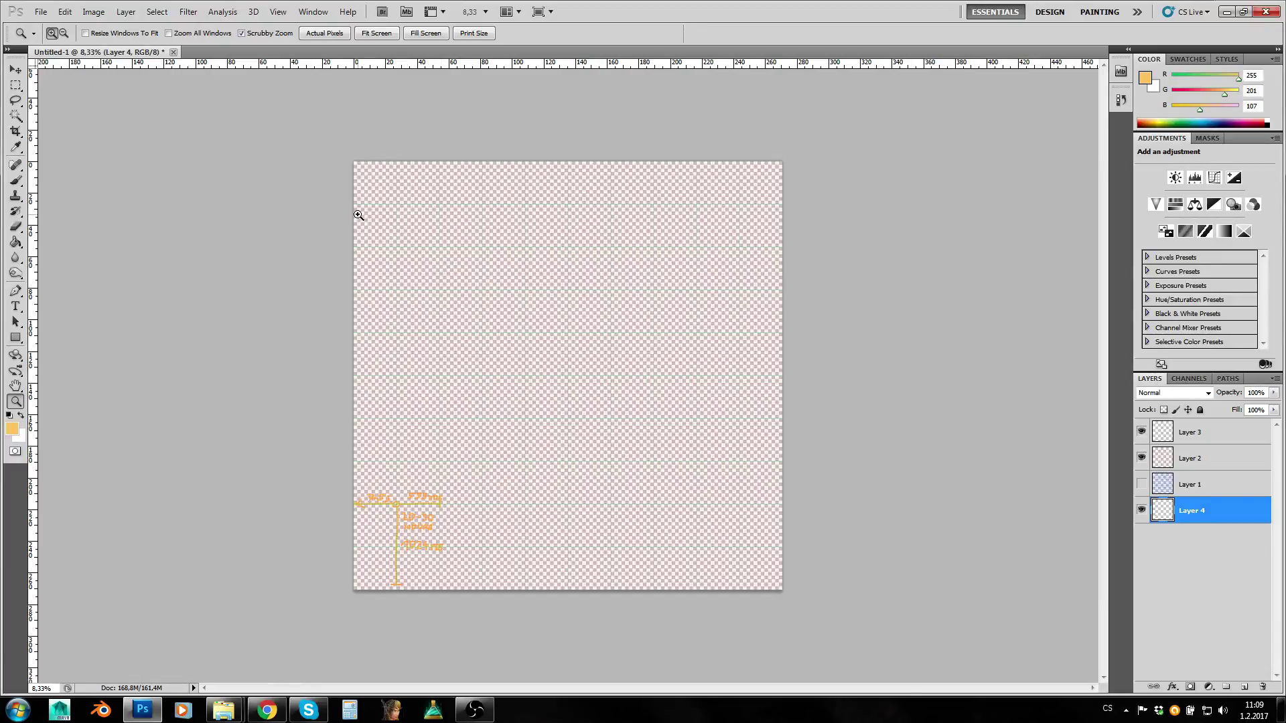
click(434, 226)
click(547, 332)
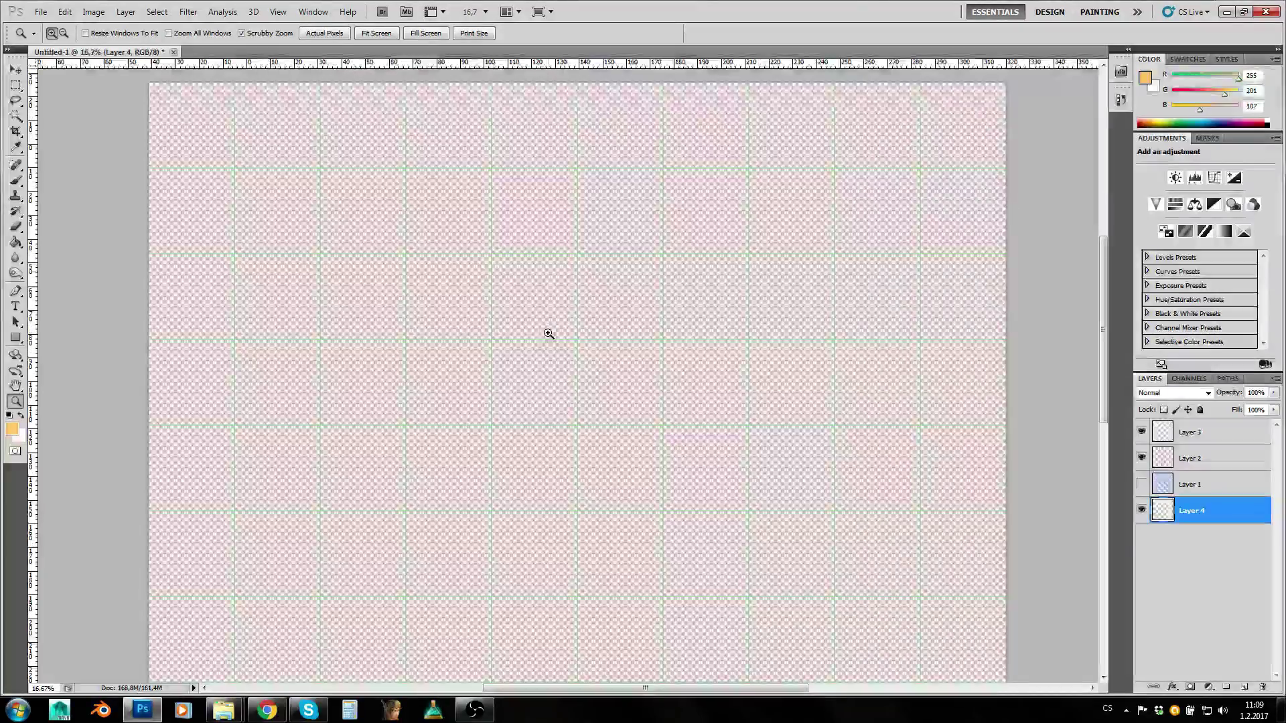
scroll(546, 344, down, 4)
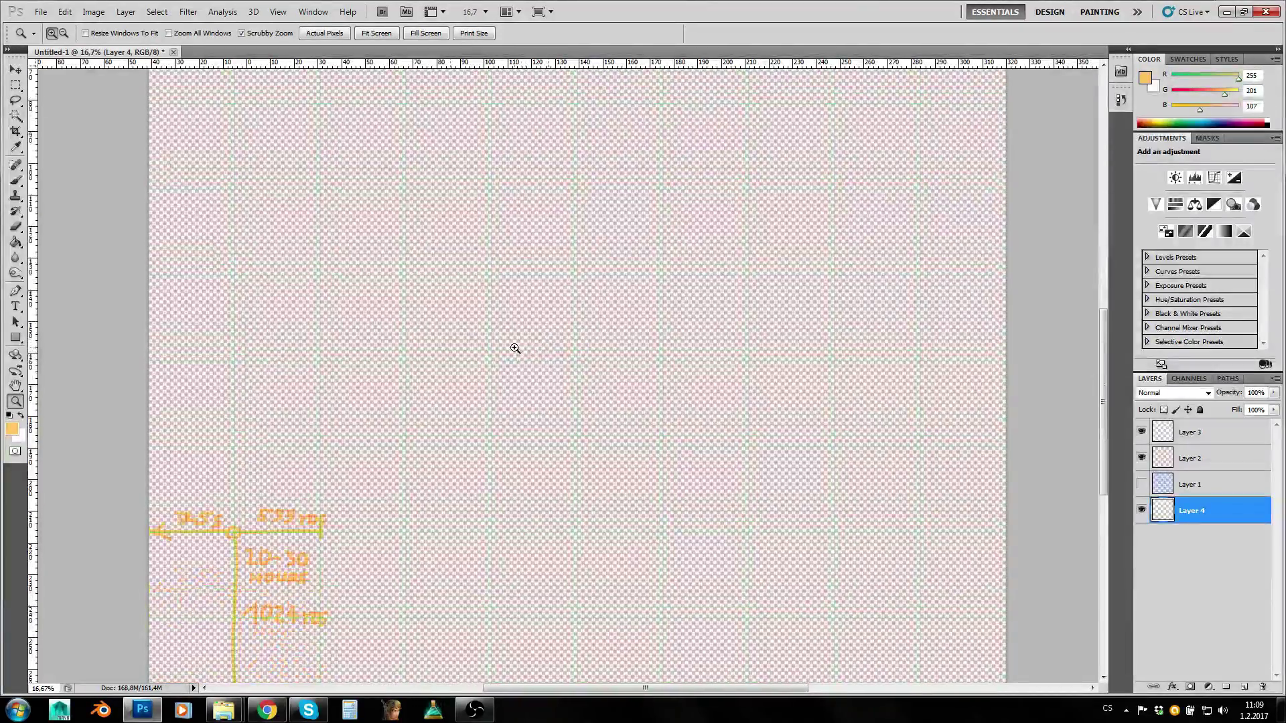
scroll(520, 351, down, 2)
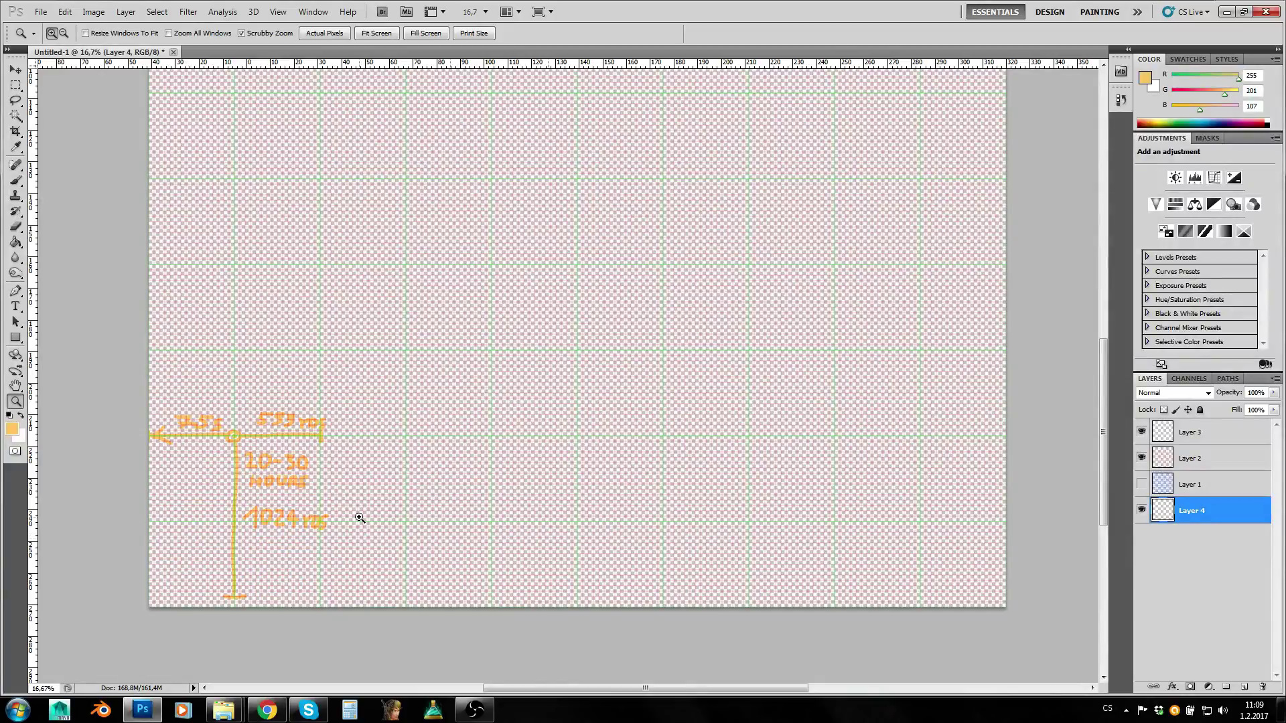
scroll(371, 517, up, 2)
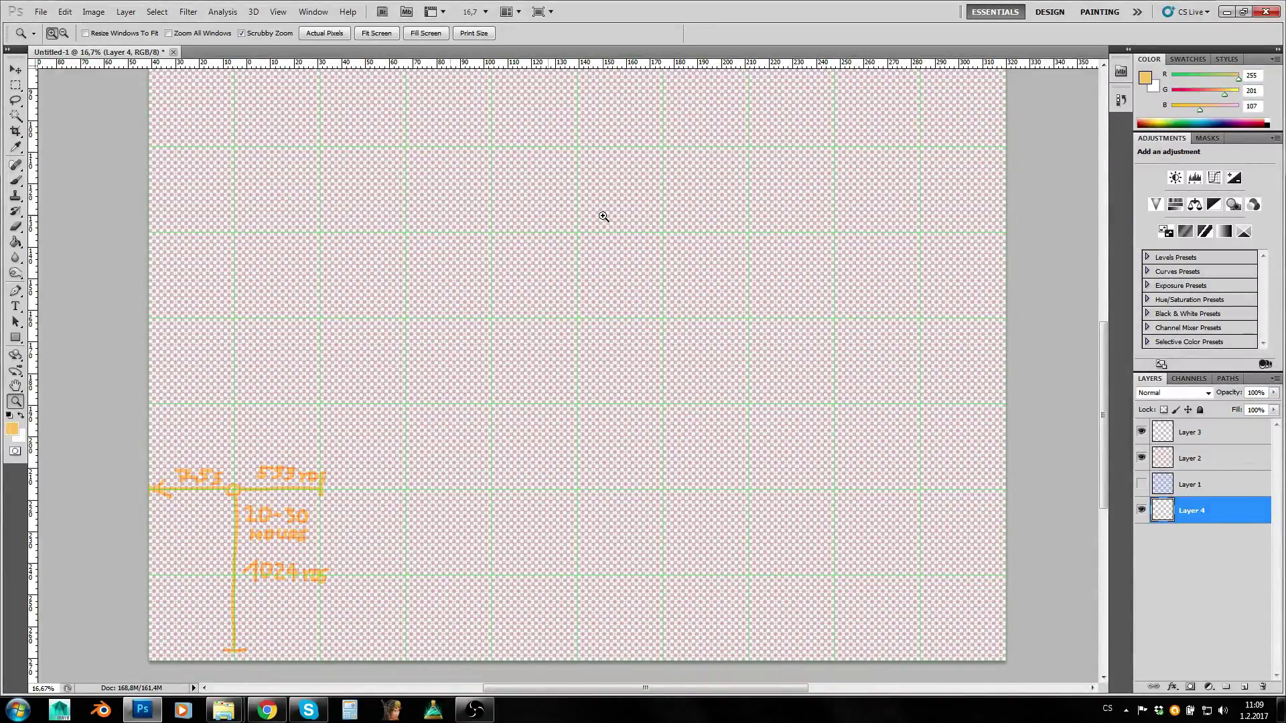
scroll(655, 211, up, 10)
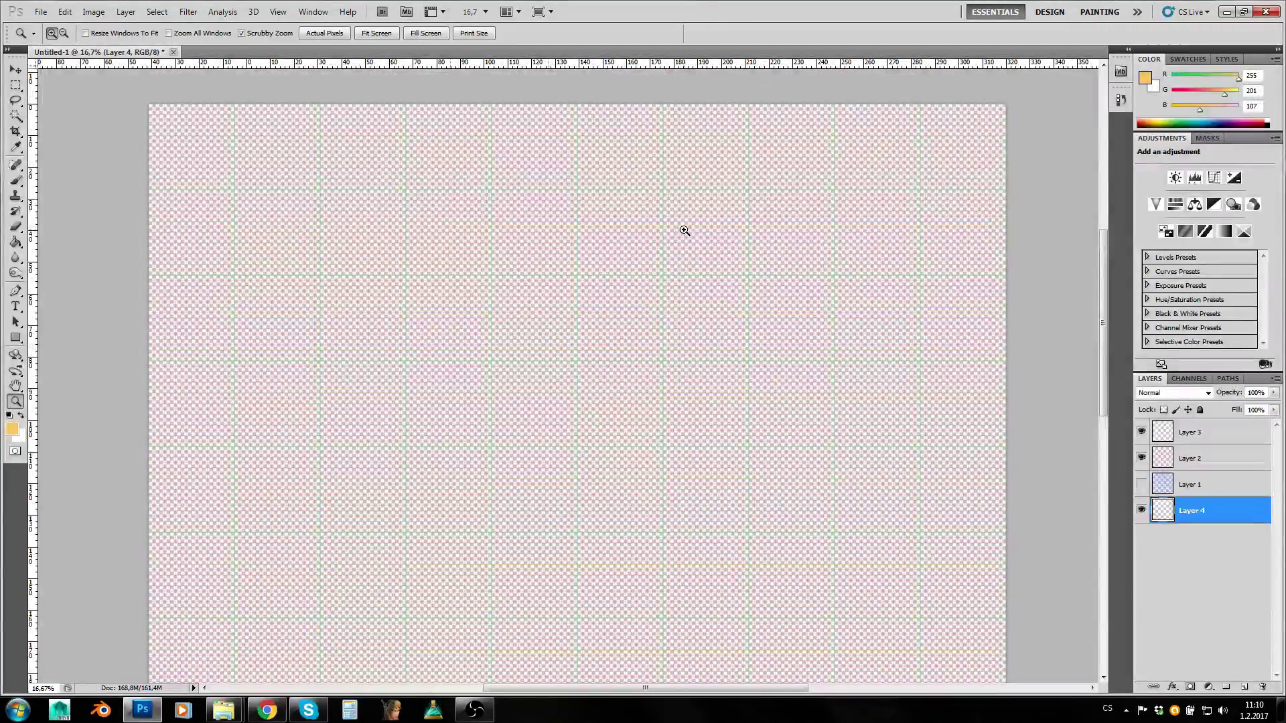
scroll(686, 281, down, 5)
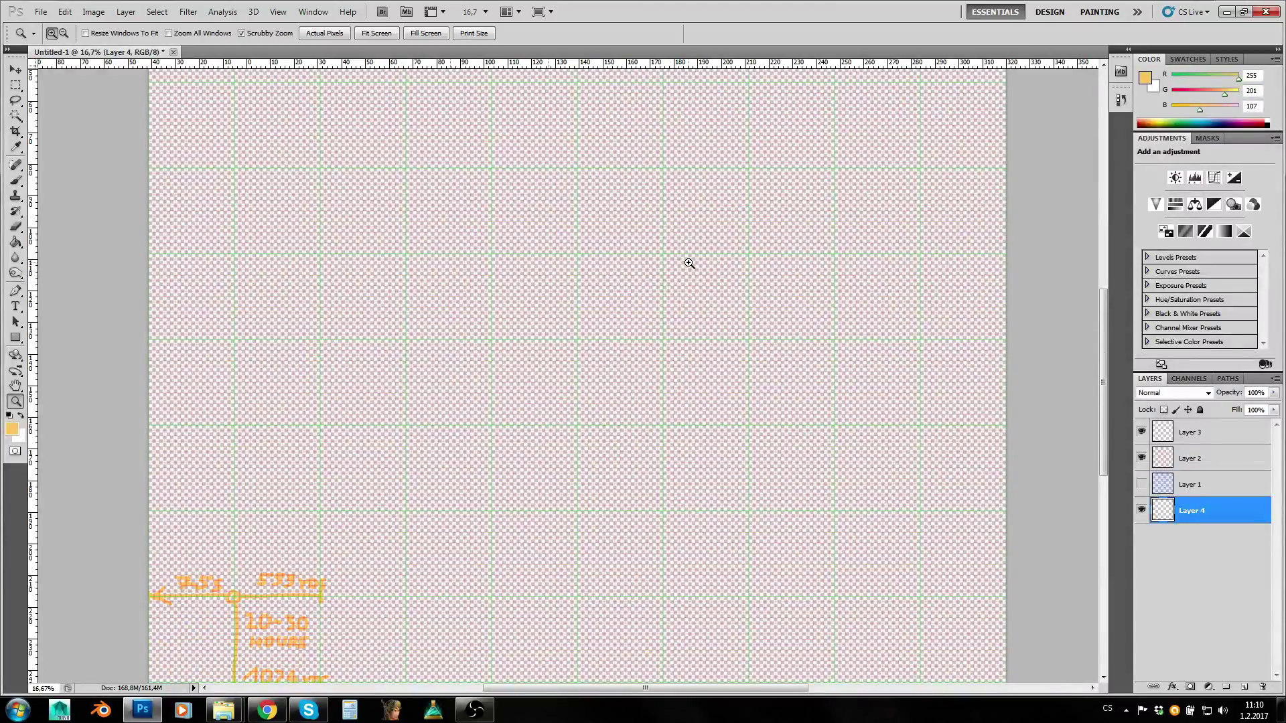
Create a new layer named Layer 5 and place it below Layer 4 at the end of the layer stack.
key(shift+ctrl+n)
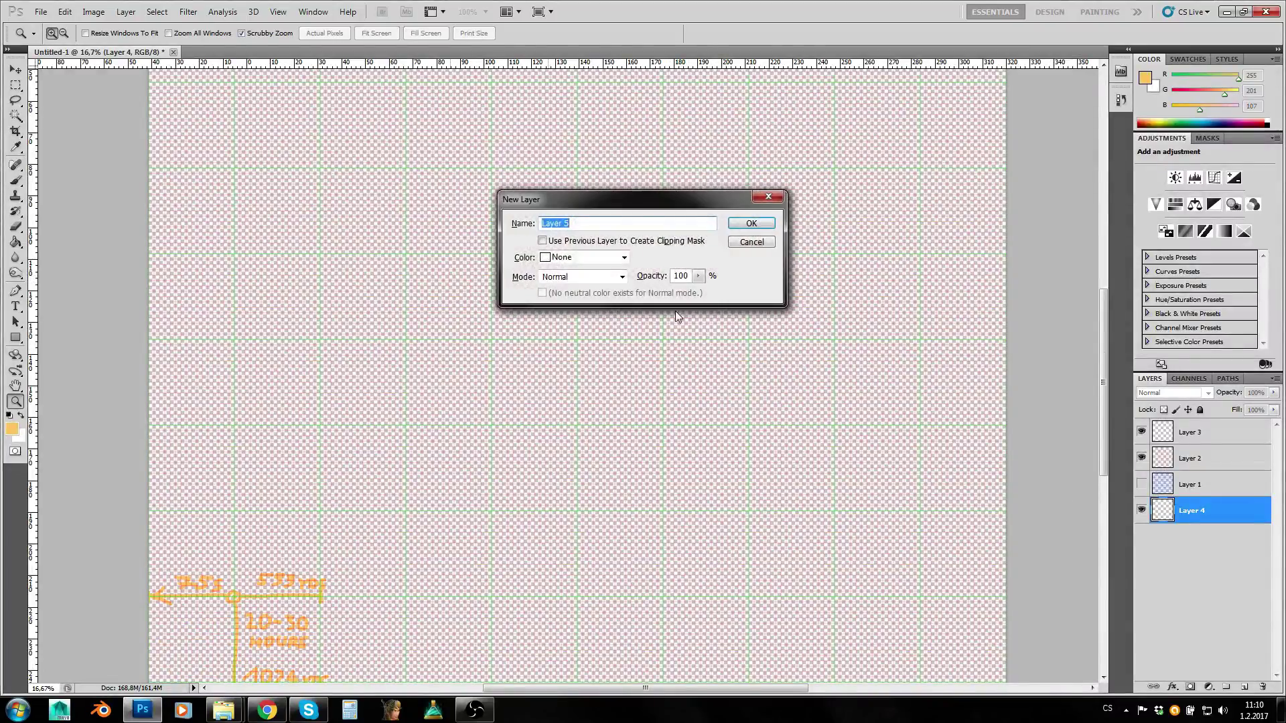
click(754, 218)
drag(1189, 539, 1189, 557)
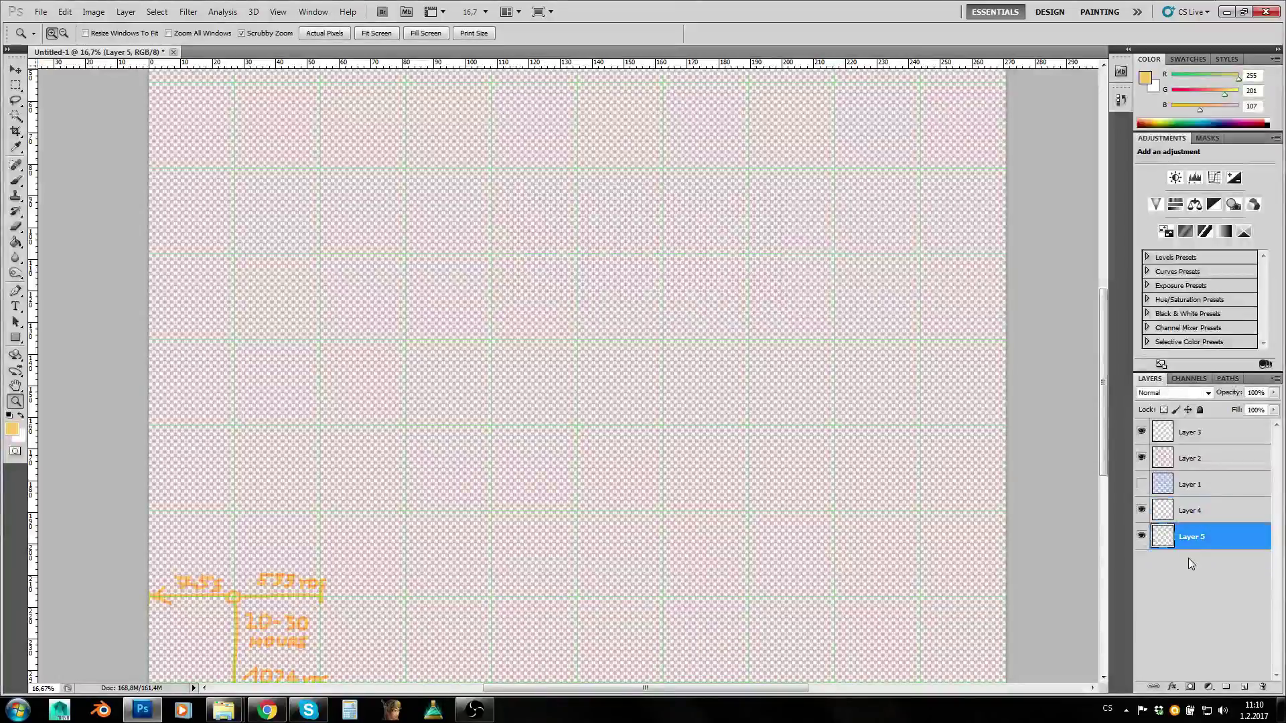
Set the Brush tool's size to 250 px for painting within the ADT squares in the middle of the map.
click(628, 273)
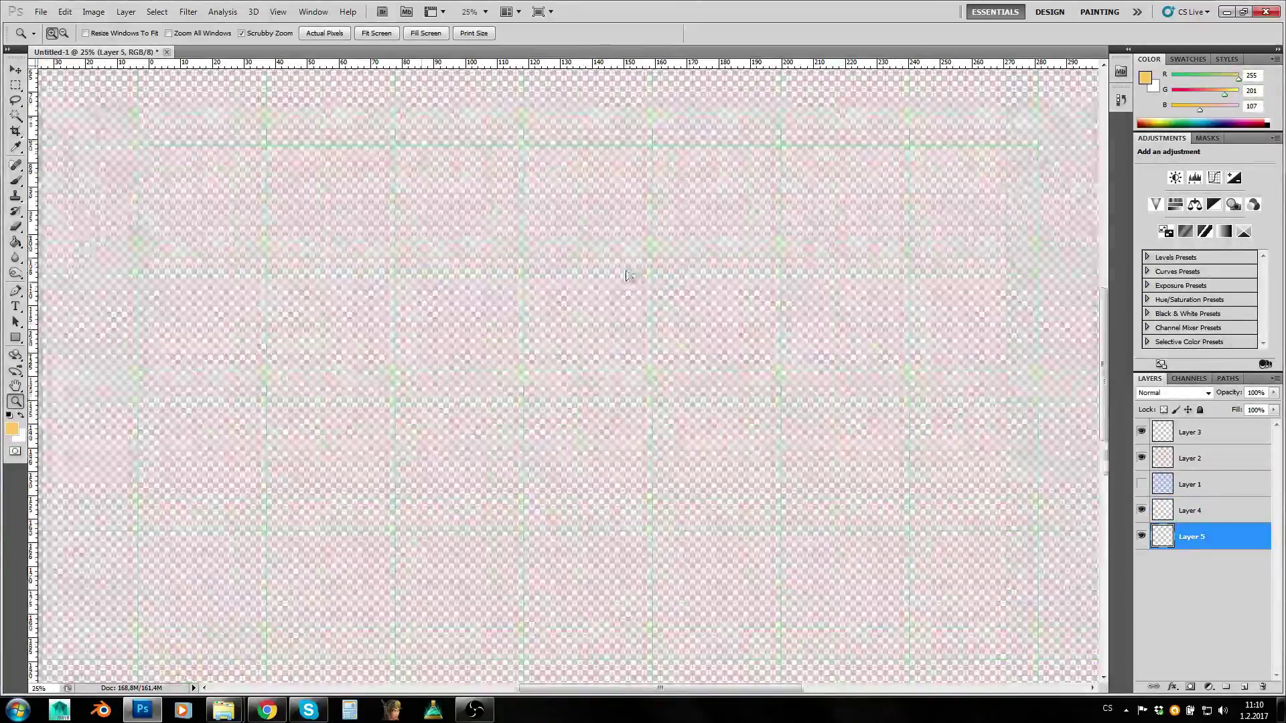
click(606, 291)
click(600, 309)
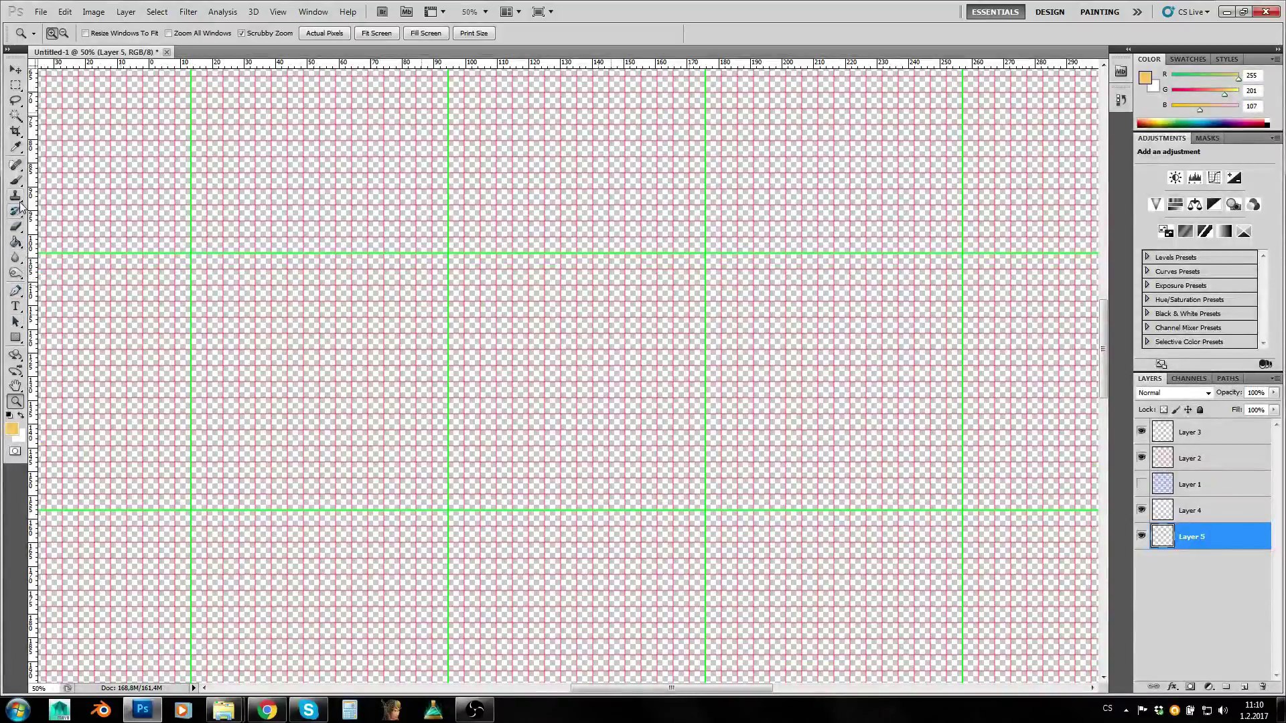
click(16, 181)
right_click(599, 351)
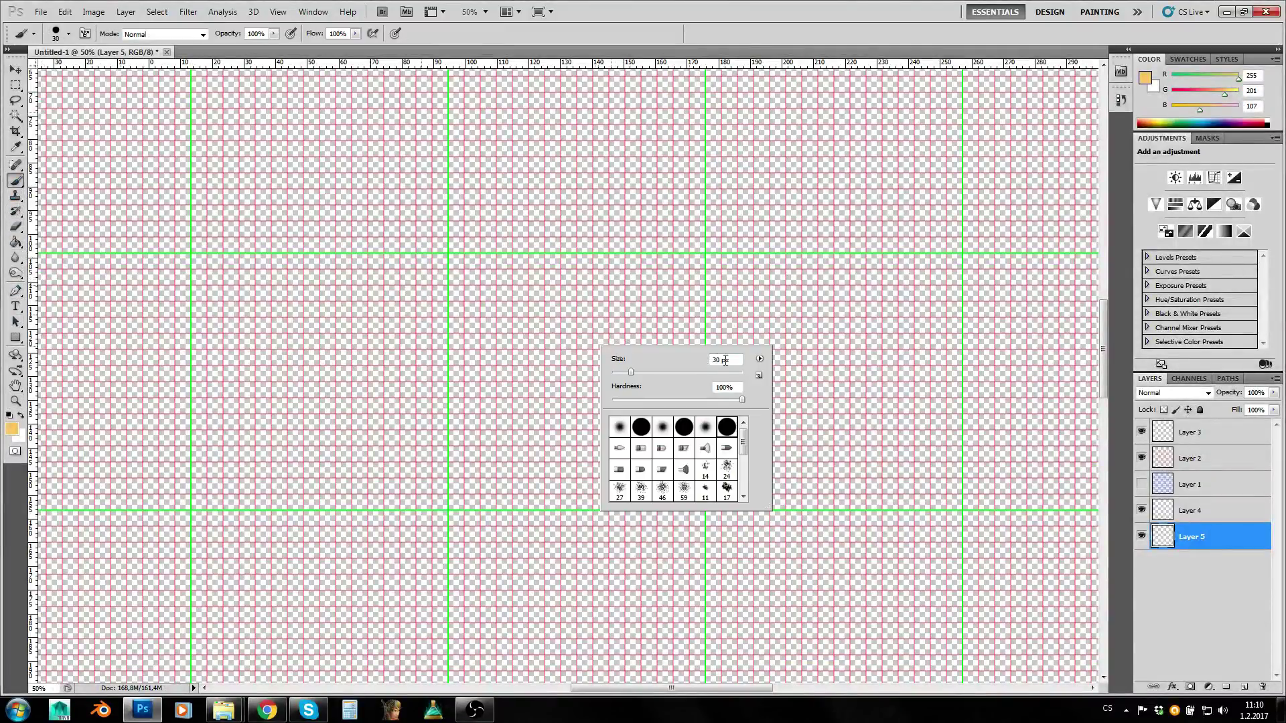
text(100)
double_click(720, 360)
text(250)
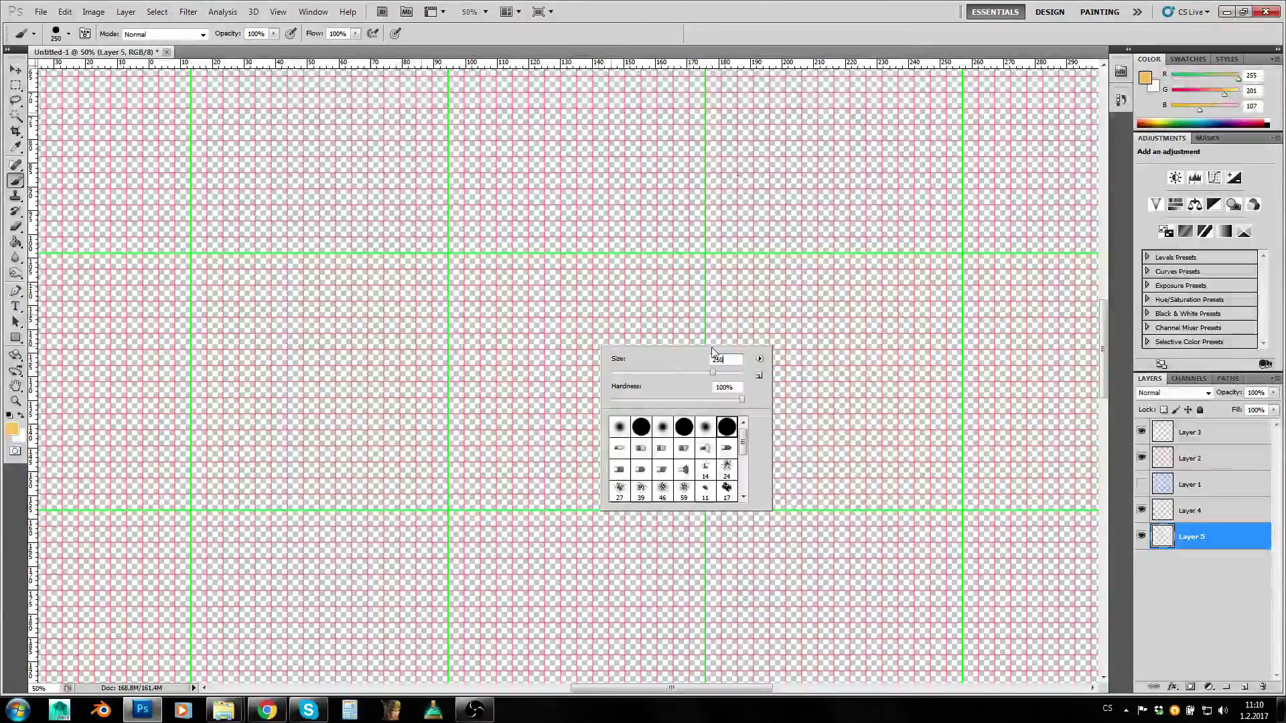
key(Return)
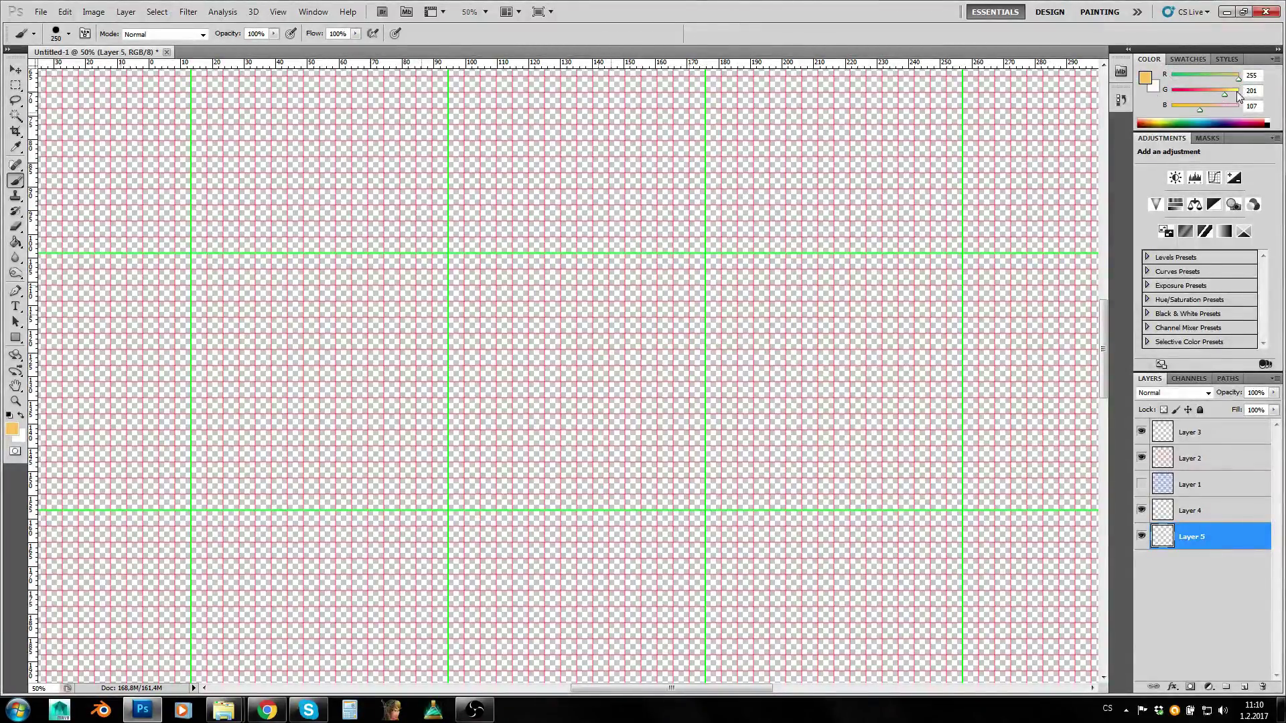
Set the foreground color to green (R 0, G 255, B 0) and paint an irregular filled landmass over one ADT square on Layer 5.
drag(1237, 79, 1113, 105)
mouse_move(481, 246)
mouse_down()
mouse_move(463, 281)
mouse_move(463, 483)
mouse_move(640, 493)
mouse_move(697, 365)
mouse_up()
mouse_move(651, 282)
mouse_down()
mouse_move(499, 282)
mouse_move(594, 389)
mouse_up()
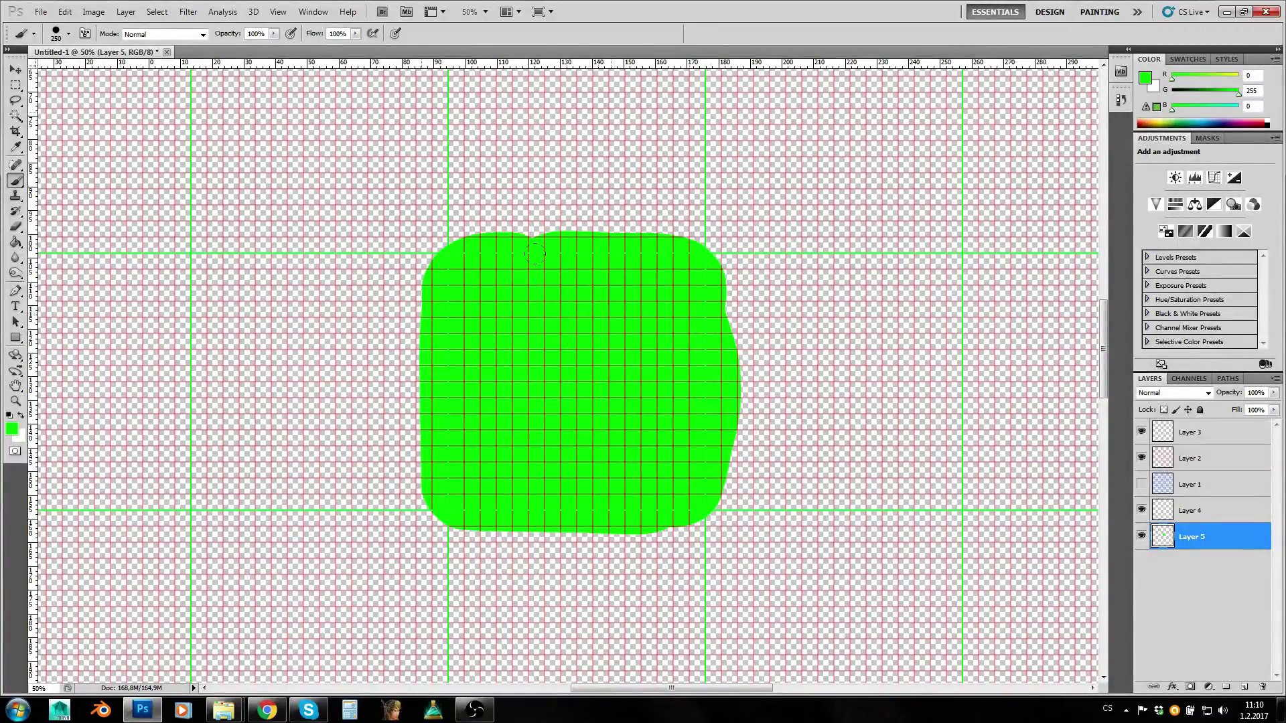
mouse_move(612, 287)
mouse_down()
mouse_move(643, 224)
mouse_move(529, 200)
mouse_move(417, 388)
mouse_move(434, 334)
mouse_move(405, 455)
mouse_move(556, 539)
mouse_up()
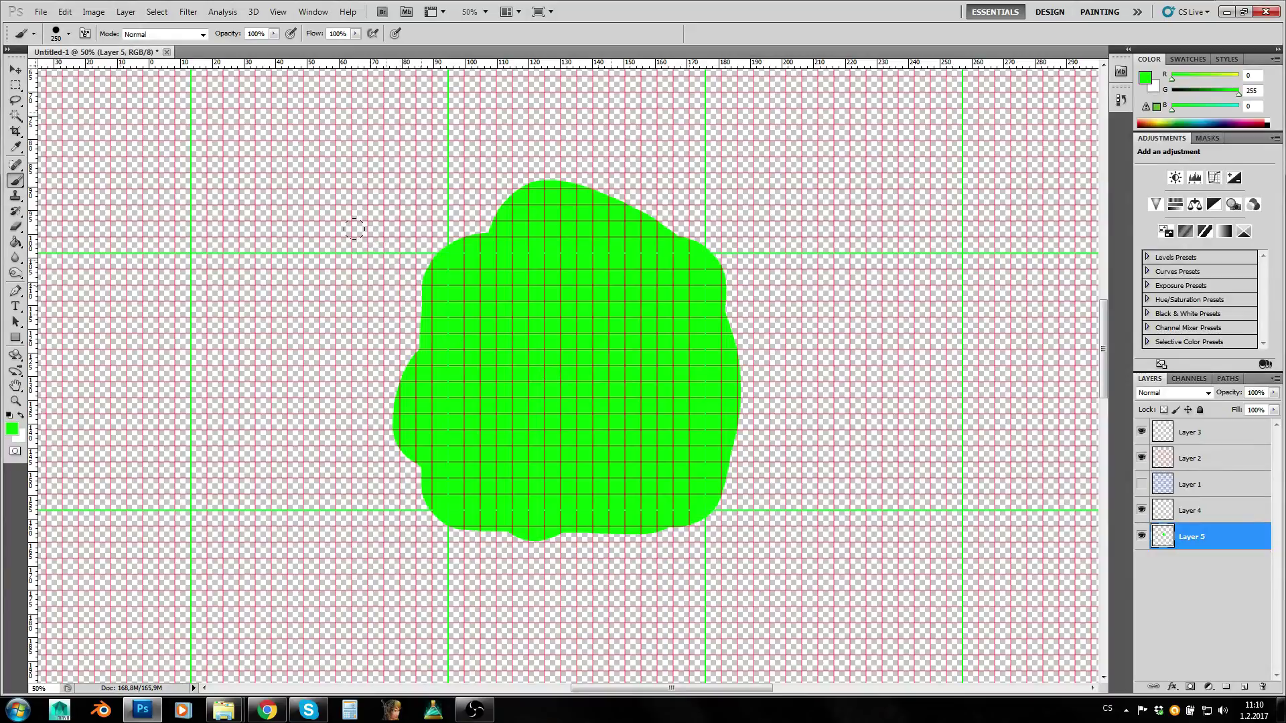
Set the foreground color to dark red (R 173, G 0, B 0) and paint a wide ring around the green landmass on Layer 5.
scroll(440, 86, up, 2)
scroll(348, 264, down, 1)
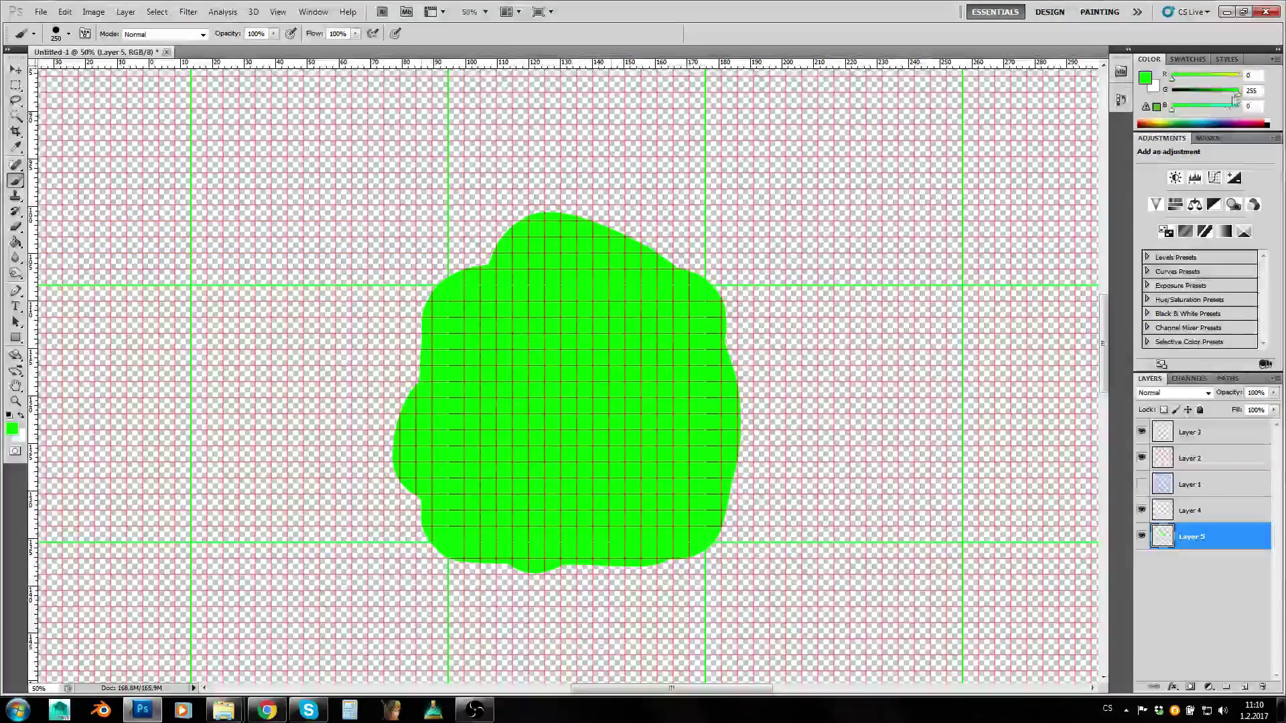
mouse_move(1238, 93)
mouse_down()
mouse_move(1172, 93)
mouse_move(1216, 81)
mouse_up()
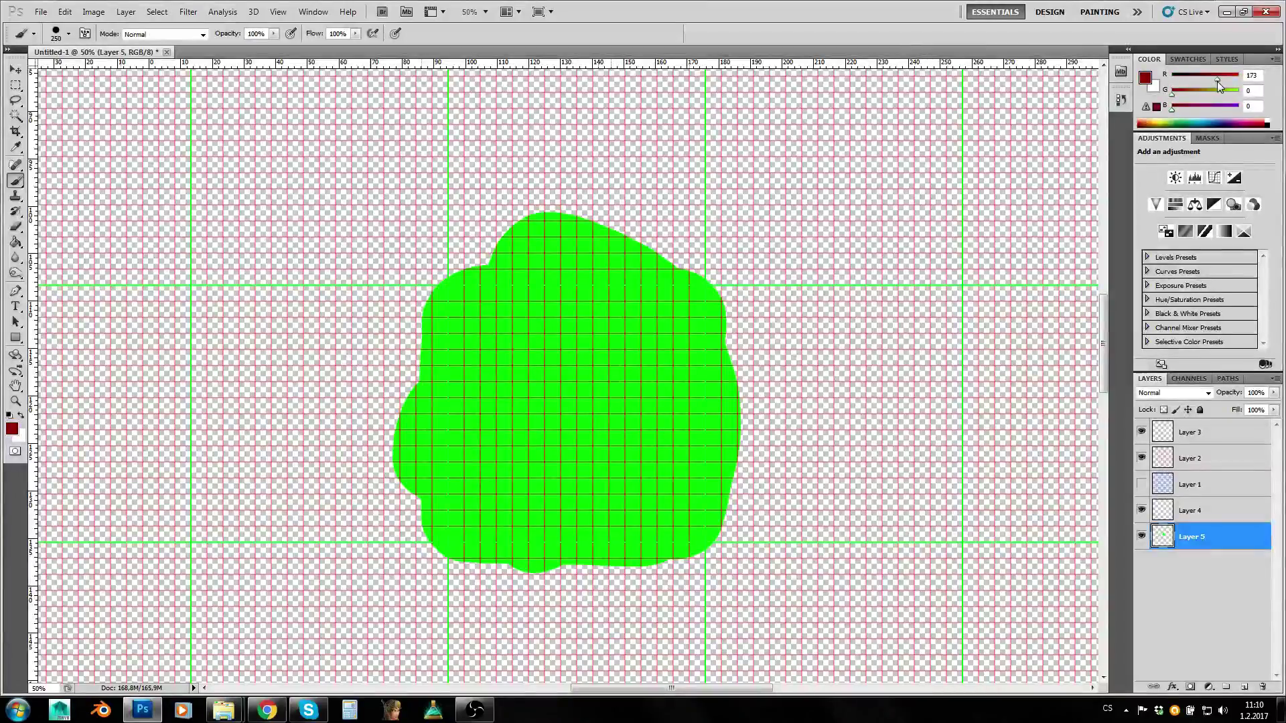
scroll(352, 158, up, 1)
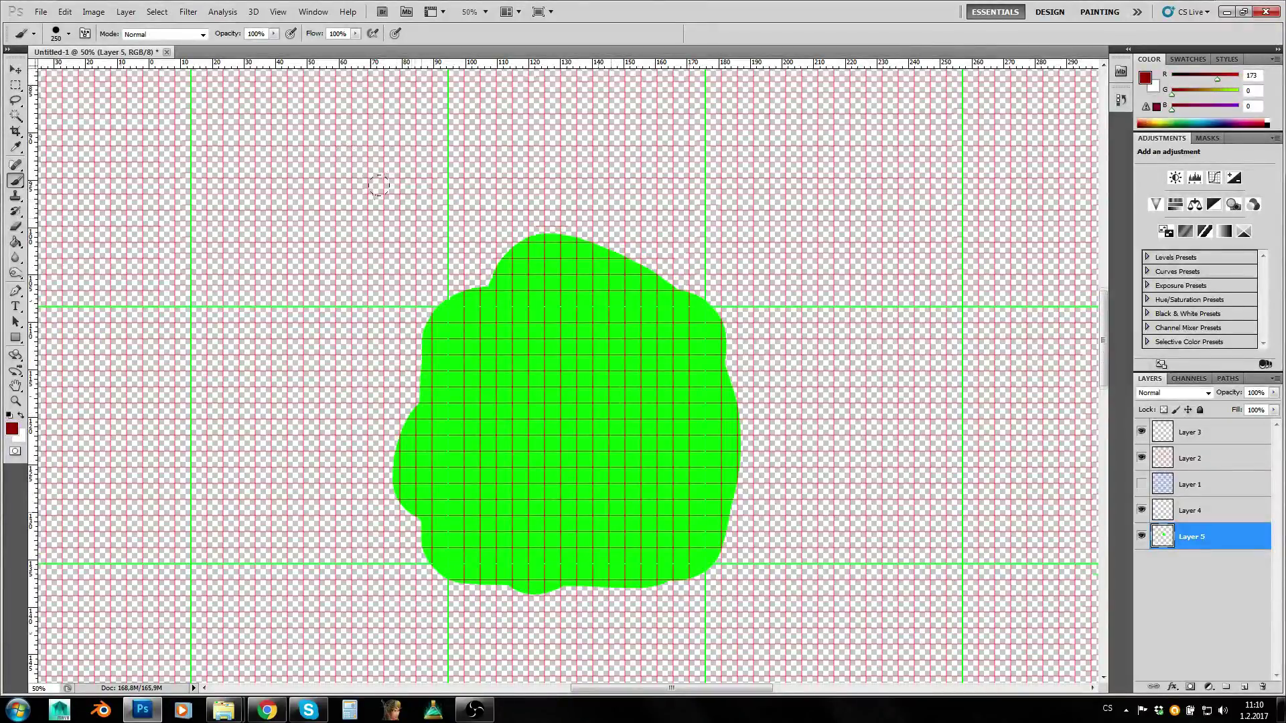
scroll(329, 180, up, 2)
mouse_move(313, 214)
mouse_down()
mouse_move(562, 211)
mouse_move(398, 271)
mouse_move(464, 228)
mouse_move(556, 264)
mouse_move(636, 241)
mouse_move(670, 254)
mouse_move(594, 296)
mouse_up()
mouse_move(737, 322)
mouse_down()
mouse_move(777, 529)
mouse_move(733, 603)
mouse_move(676, 660)
mouse_move(416, 643)
mouse_move(378, 579)
mouse_move(379, 455)
mouse_move(307, 267)
mouse_move(268, 552)
mouse_up()
scroll(268, 469, down, 3)
mouse_move(304, 221)
mouse_down()
mouse_move(300, 260)
mouse_move(316, 410)
mouse_move(292, 365)
mouse_move(279, 379)
mouse_move(414, 515)
mouse_move(525, 539)
mouse_move(644, 455)
mouse_move(743, 541)
mouse_move(829, 271)
mouse_move(783, 246)
mouse_move(784, 337)
mouse_move(734, 175)
mouse_move(595, 99)
mouse_move(423, 231)
mouse_up()
scroll(770, 134, up, 2)
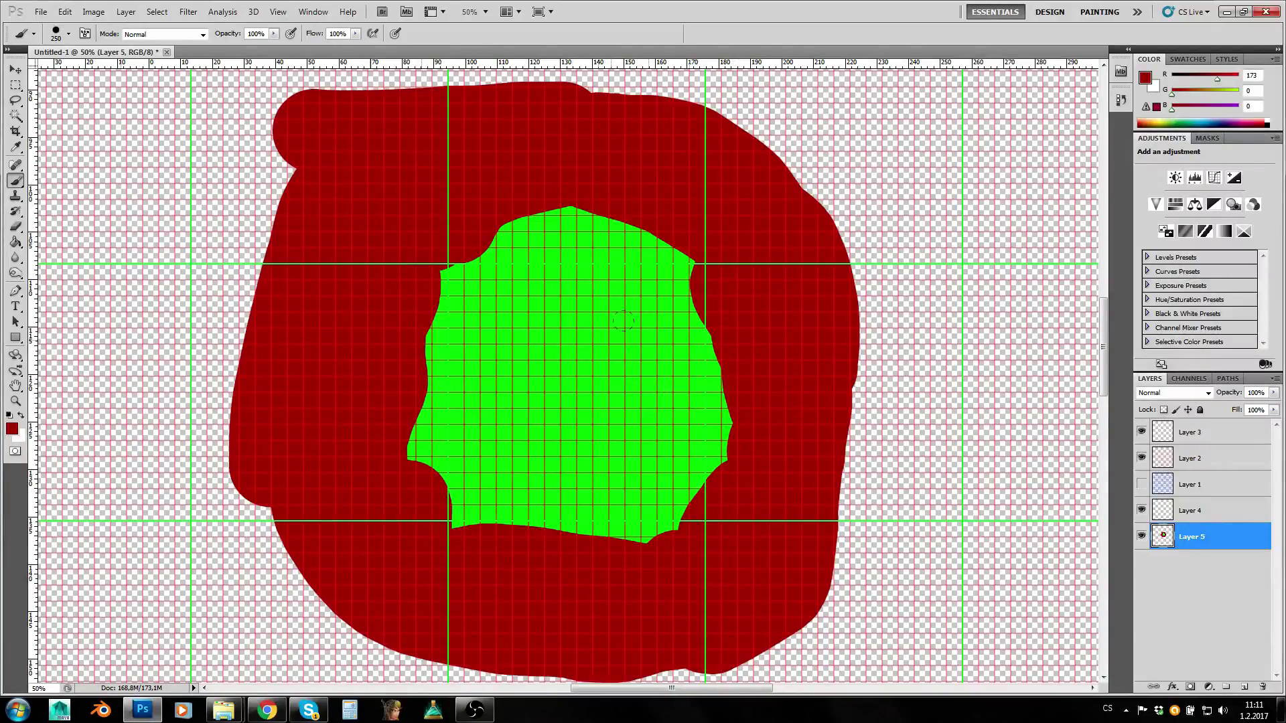
Examine the green landmass and its dark red surroundings against the ADT and chunk grid.
scroll(610, 398, down, 2)
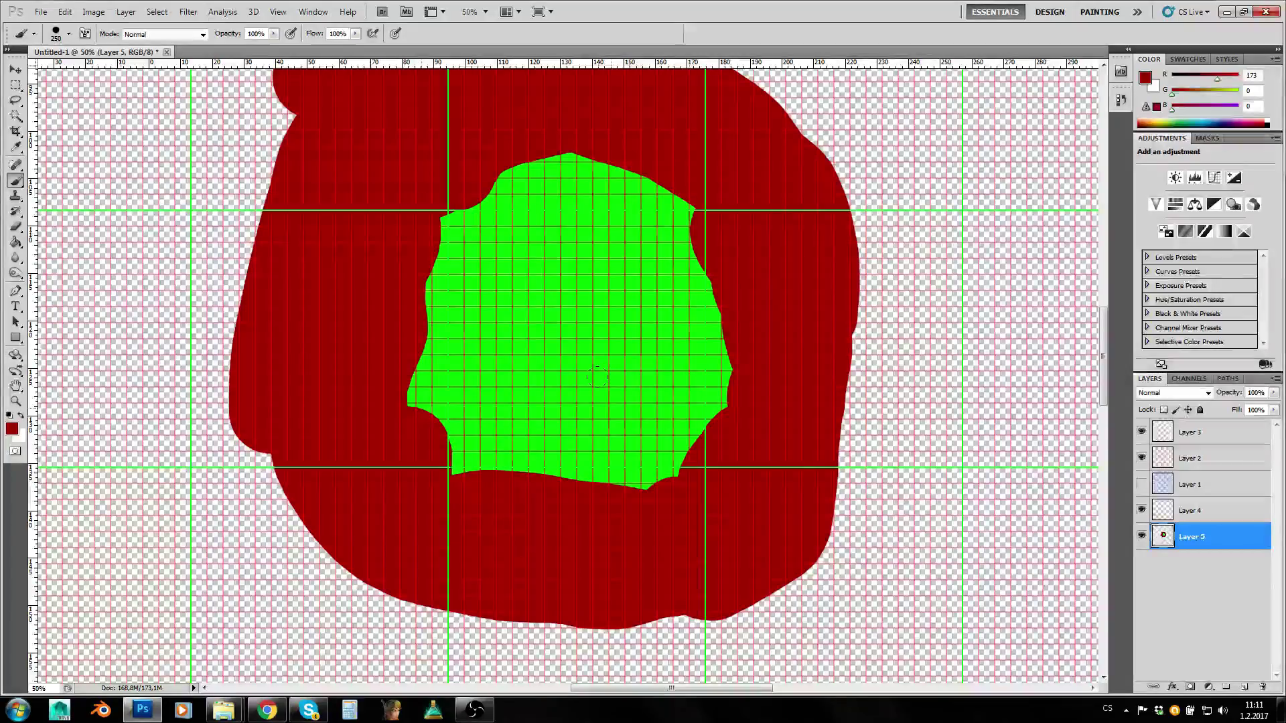
scroll(597, 377, up, 2)
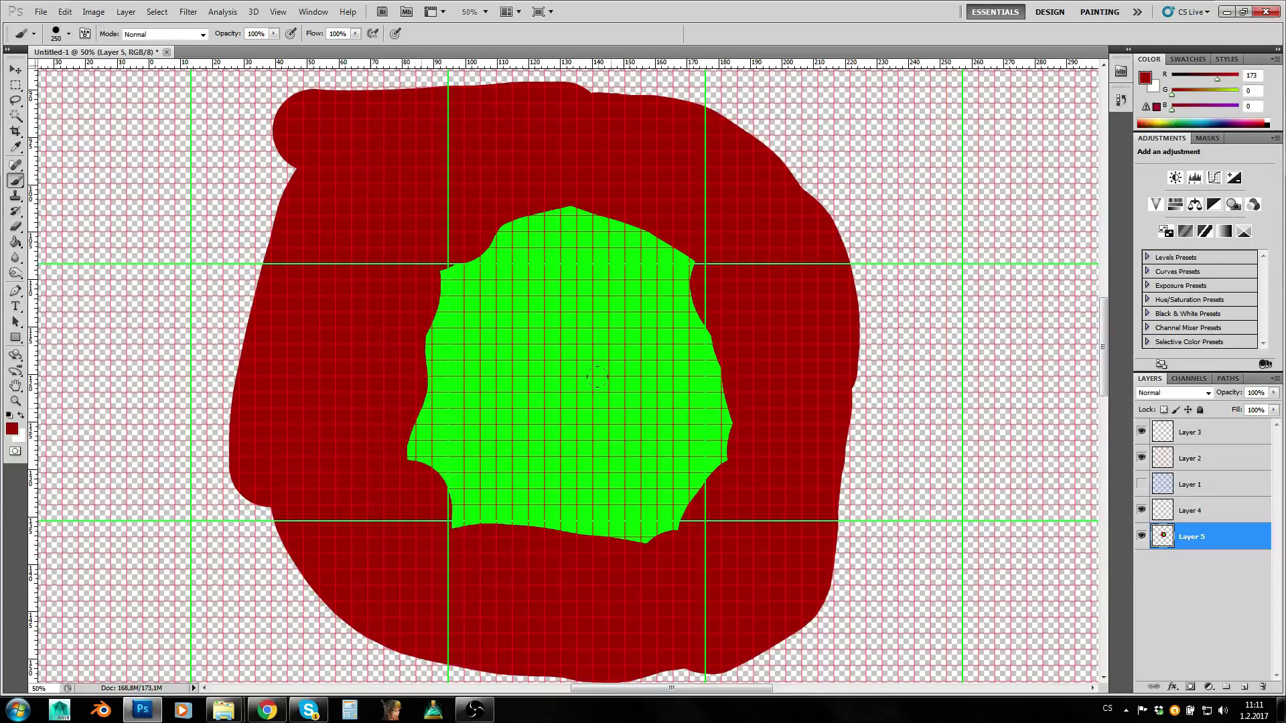
scroll(597, 378, up, 2)
scroll(578, 354, down, 3)
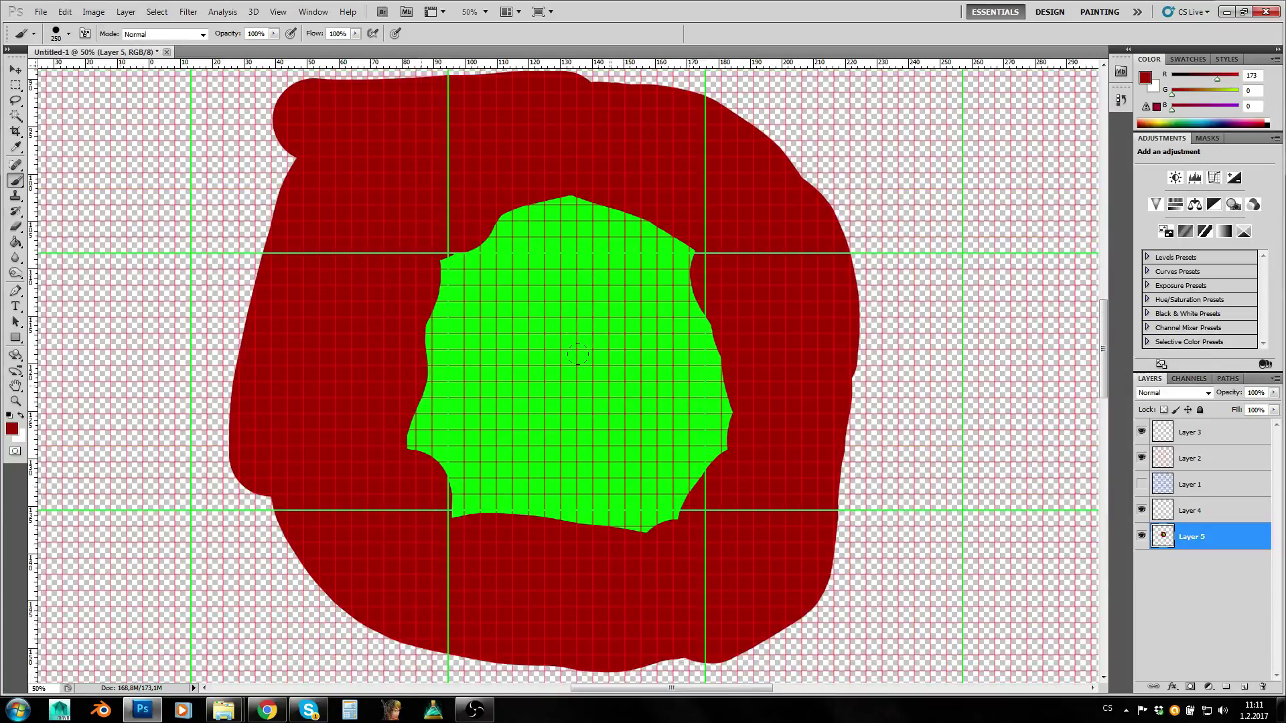
scroll(578, 354, up, 1)
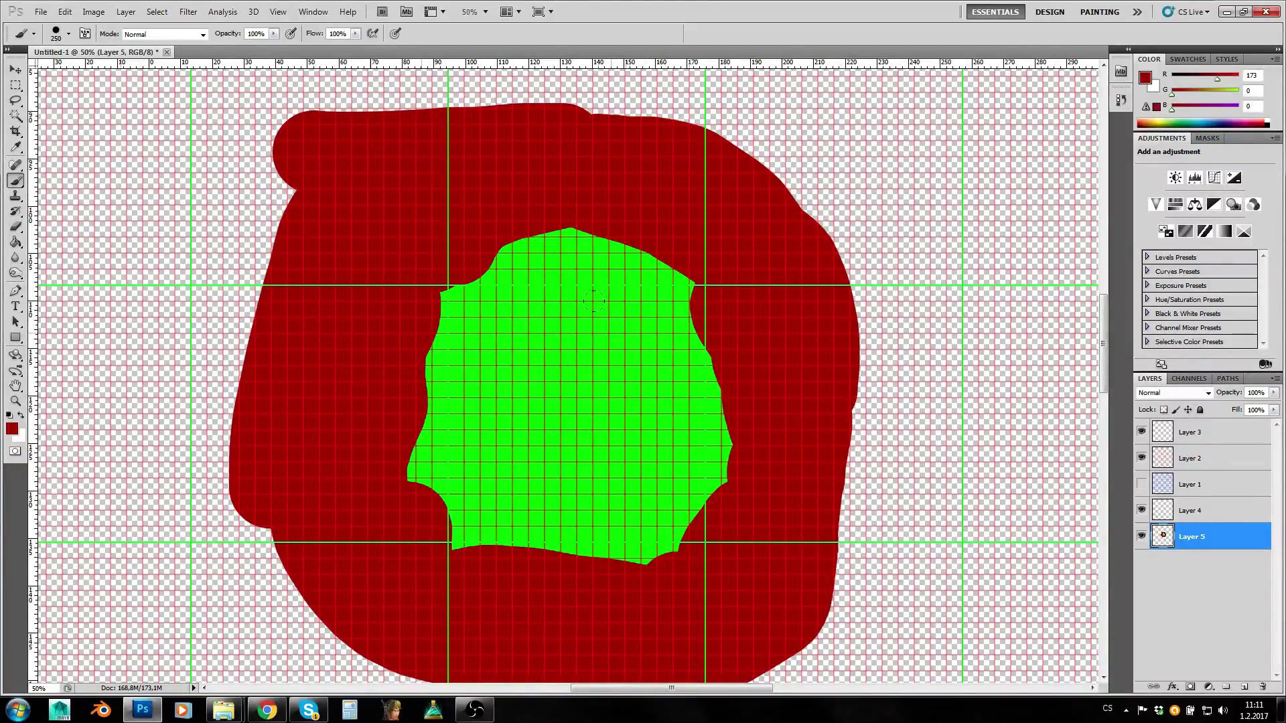
scroll(593, 301, down, 1)
scroll(536, 308, up, 2)
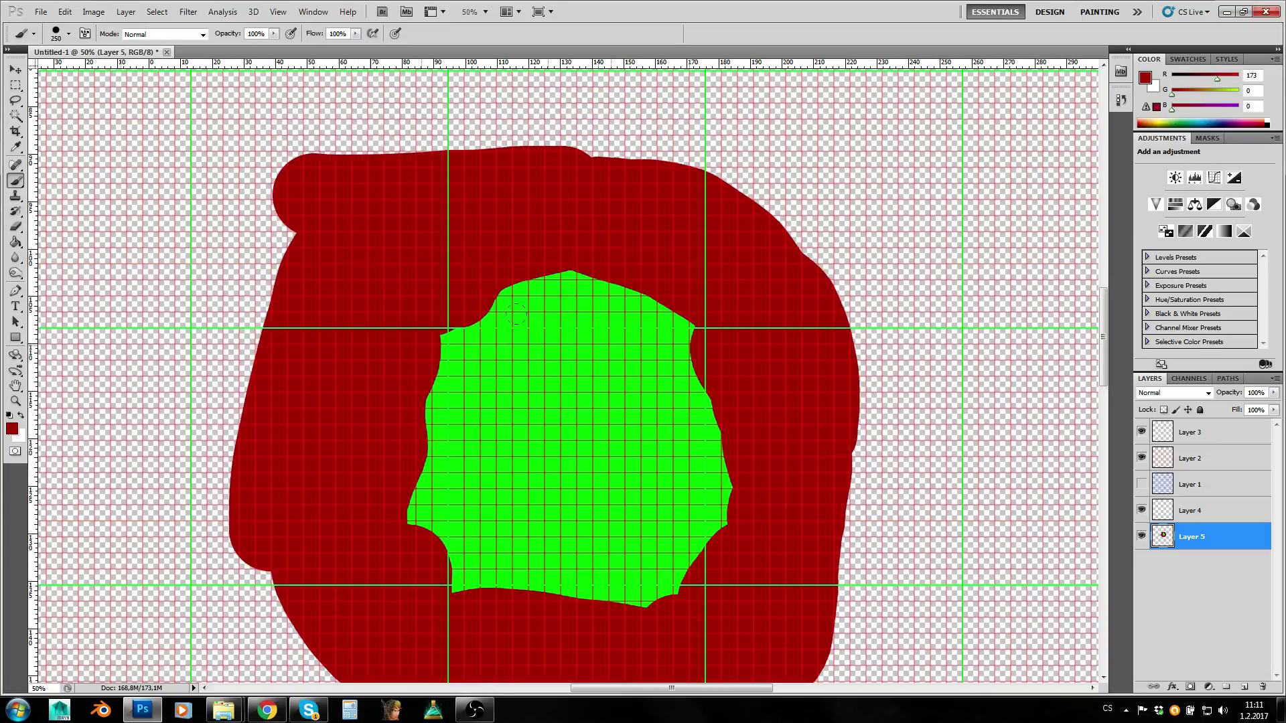
scroll(516, 314, up, 2)
scroll(517, 314, up, 2)
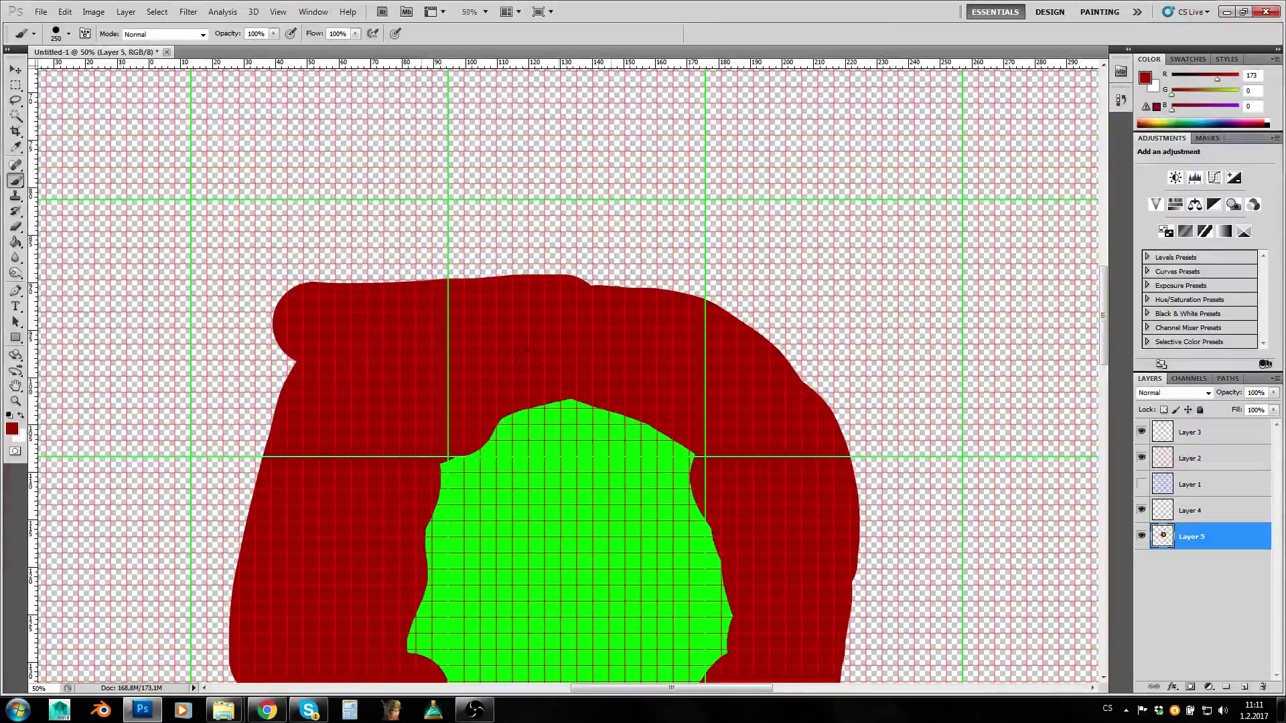
scroll(522, 353, up, 1)
Set the foreground color to green (R 0, G 255, B 0) and paint a second, smaller landmass just above the red ring.
right_click(469, 203)
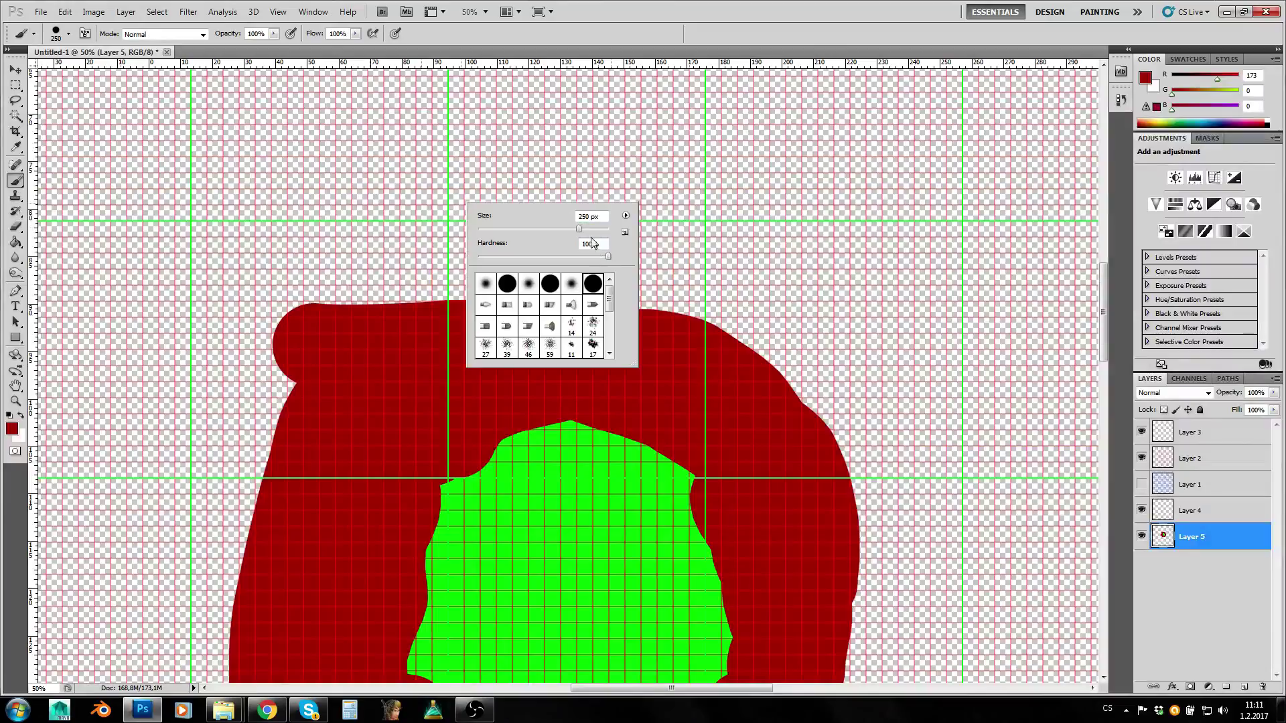
key(Escape)
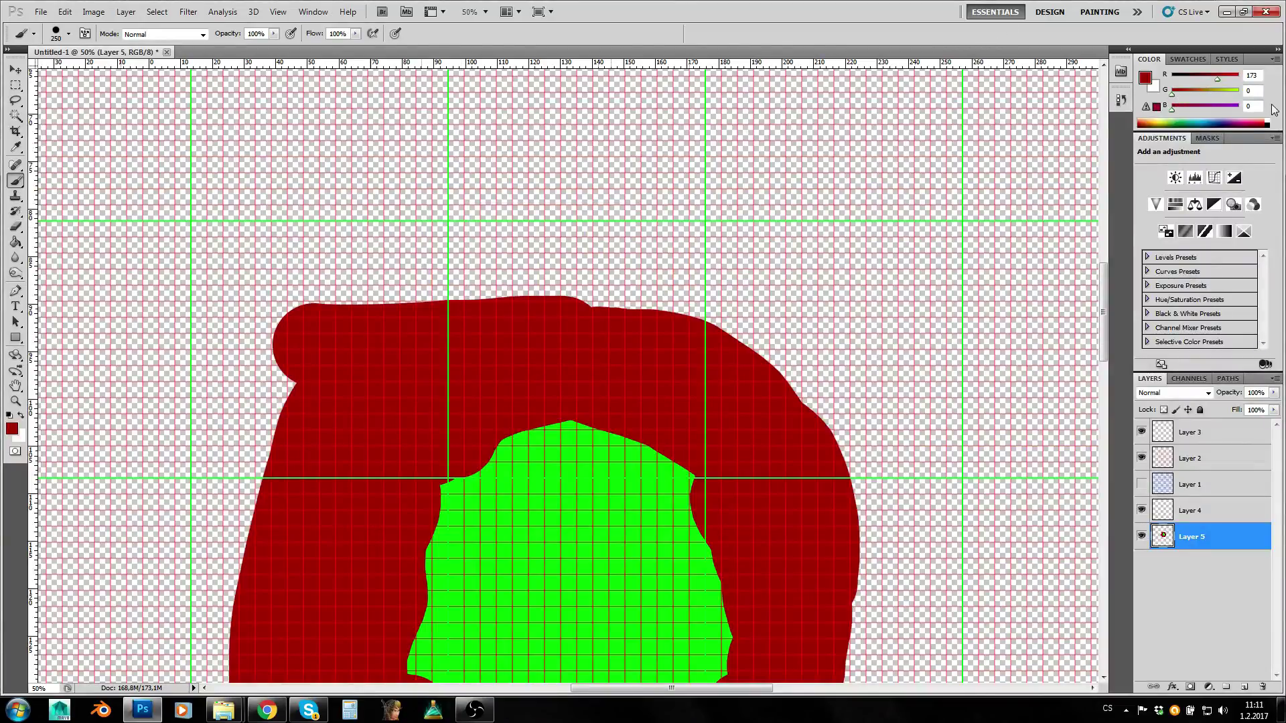
mouse_move(1174, 95)
mouse_down()
mouse_move(1238, 92)
mouse_move(1171, 79)
mouse_up()
right_click(637, 231)
key(Escape)
click(504, 191)
mouse_move(469, 161)
mouse_down()
mouse_move(429, 268)
mouse_move(509, 154)
mouse_move(402, 281)
mouse_up()
scroll(402, 281, up, 2)
scroll(574, 299, up, 1)
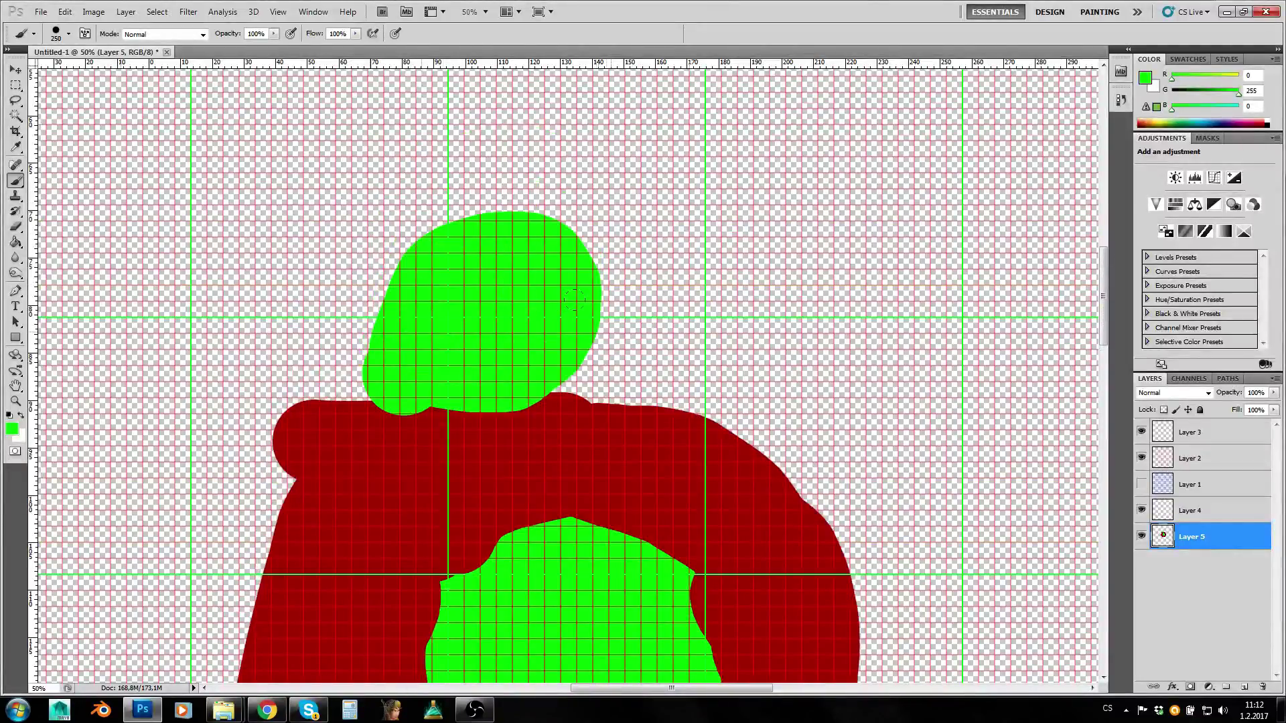
Sample the ring's dark red and paint it around the second green landmass, joining it to the existing red area.
right_click(641, 367)
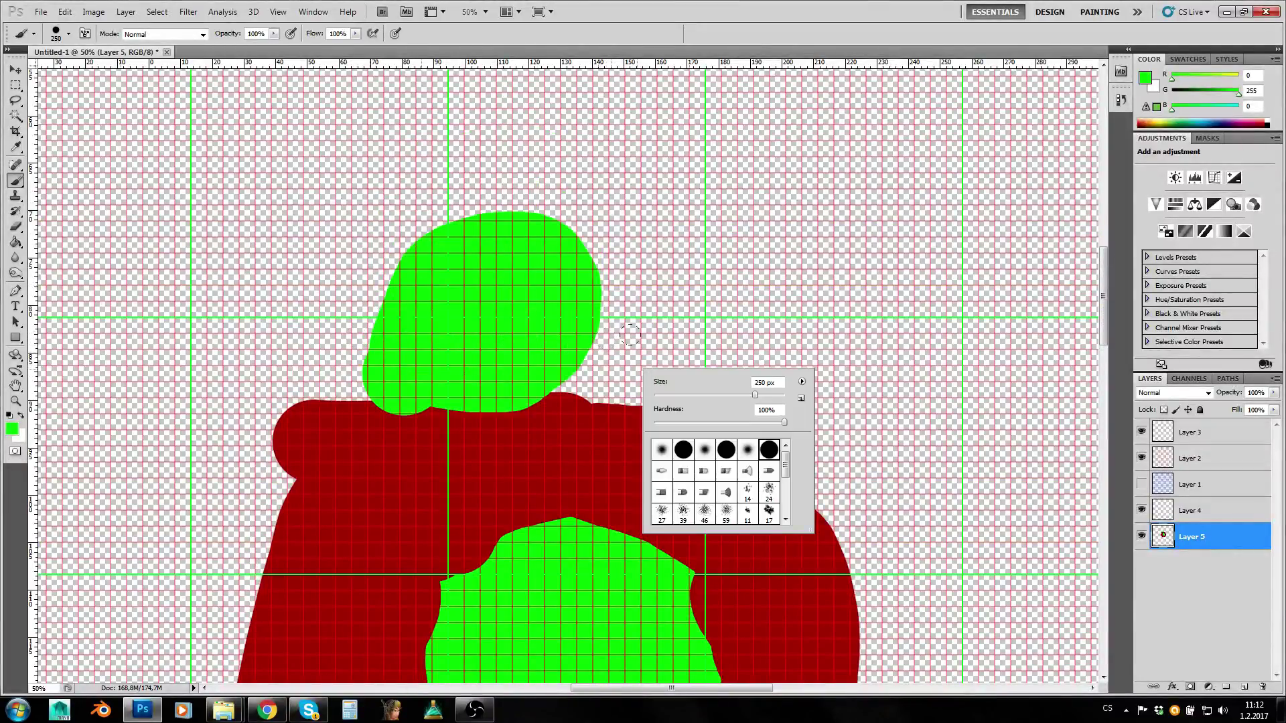
key(Return)
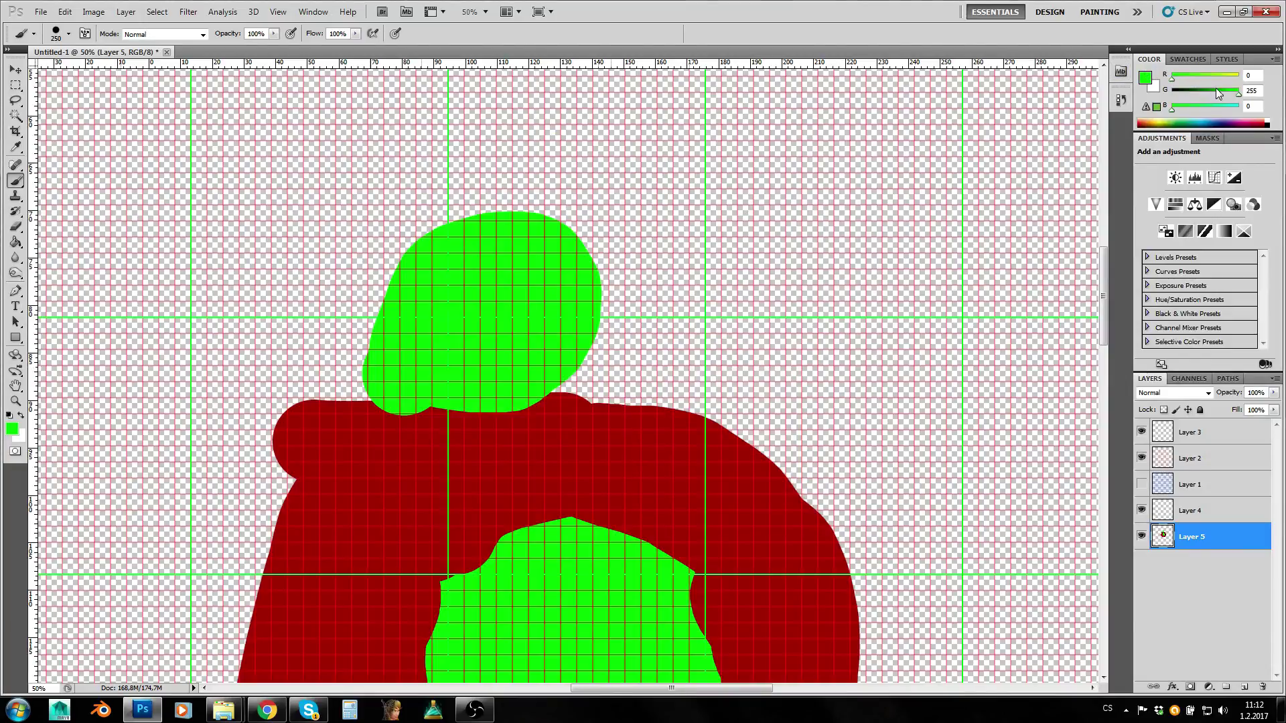
mouse_move(1227, 91)
mouse_down()
mouse_move(1179, 85)
mouse_move(1211, 80)
mouse_up()
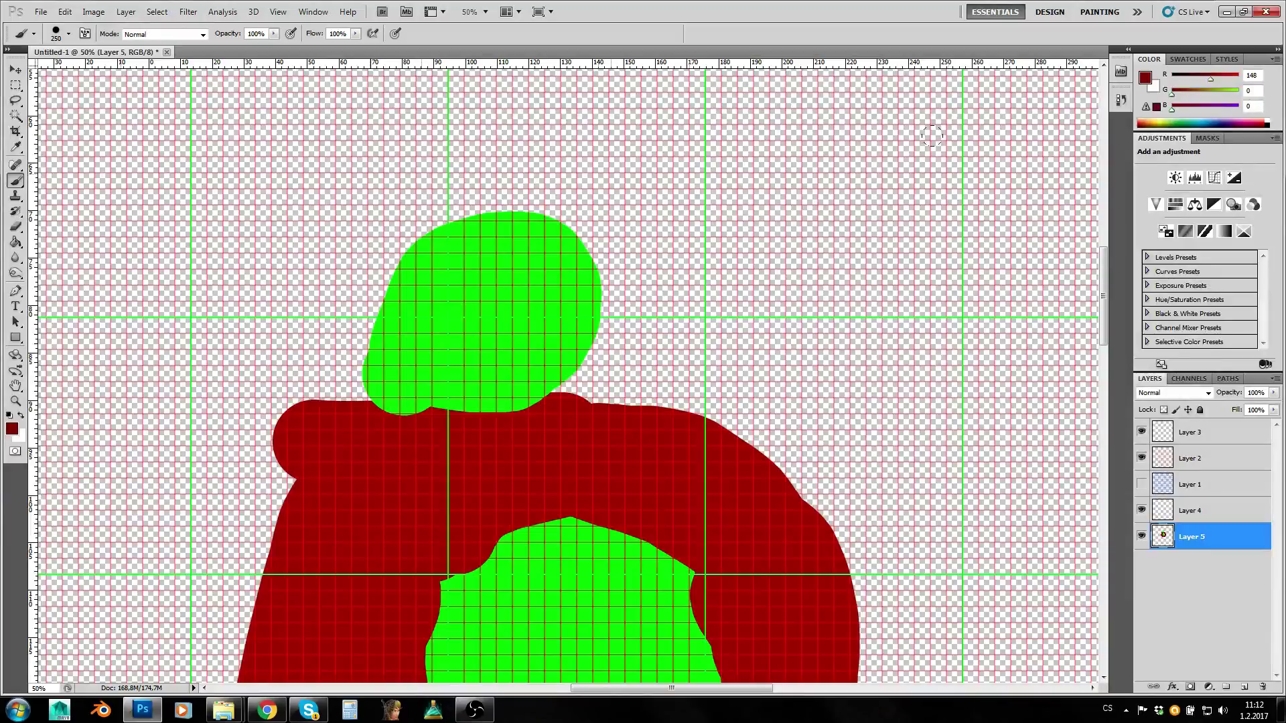
key(i)
click(655, 435)
key(b)
click(601, 407)
mouse_move(564, 374)
mouse_down()
mouse_move(574, 175)
mouse_move(472, 198)
mouse_move(445, 164)
mouse_move(332, 292)
mouse_move(298, 365)
mouse_move(271, 301)
mouse_move(355, 161)
mouse_move(535, 117)
mouse_move(683, 345)
mouse_move(686, 388)
mouse_up()
scroll(686, 388, down, 4)
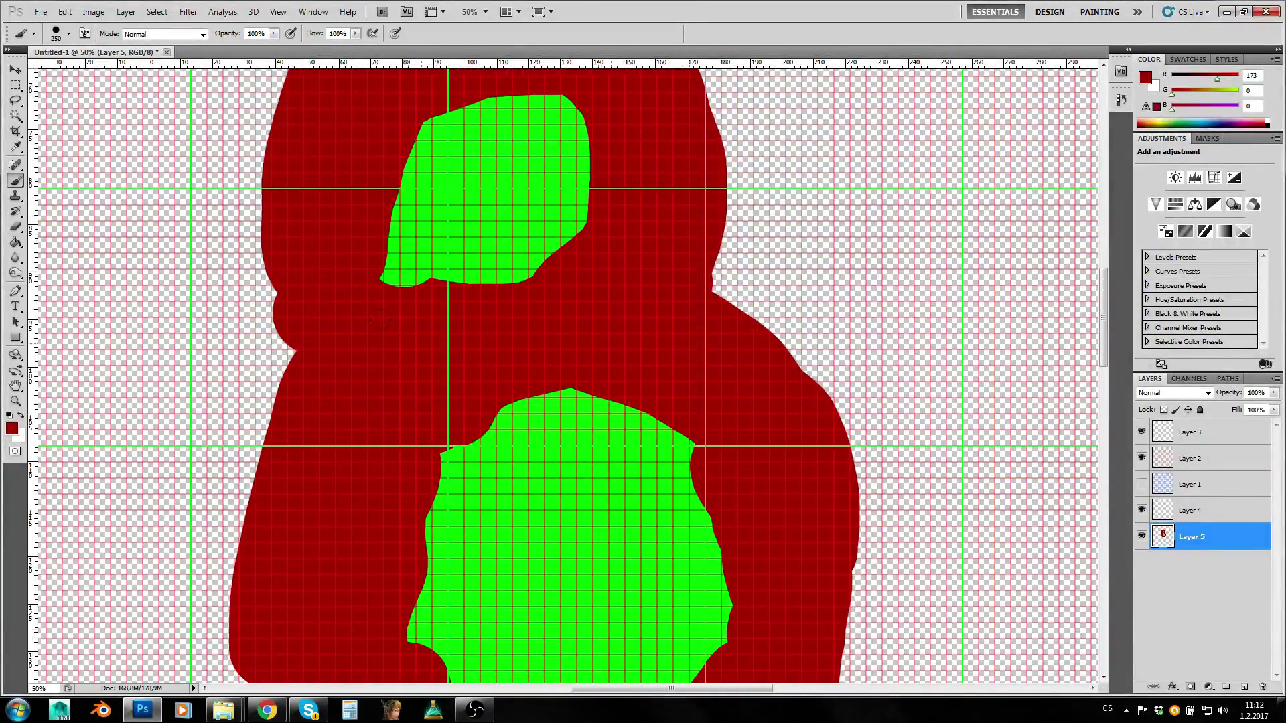
Set the brush size to 100 px, sample the green, and paint a narrow strip connecting the two green landmasses.
right_click(596, 304)
double_click(721, 315)
text(100)
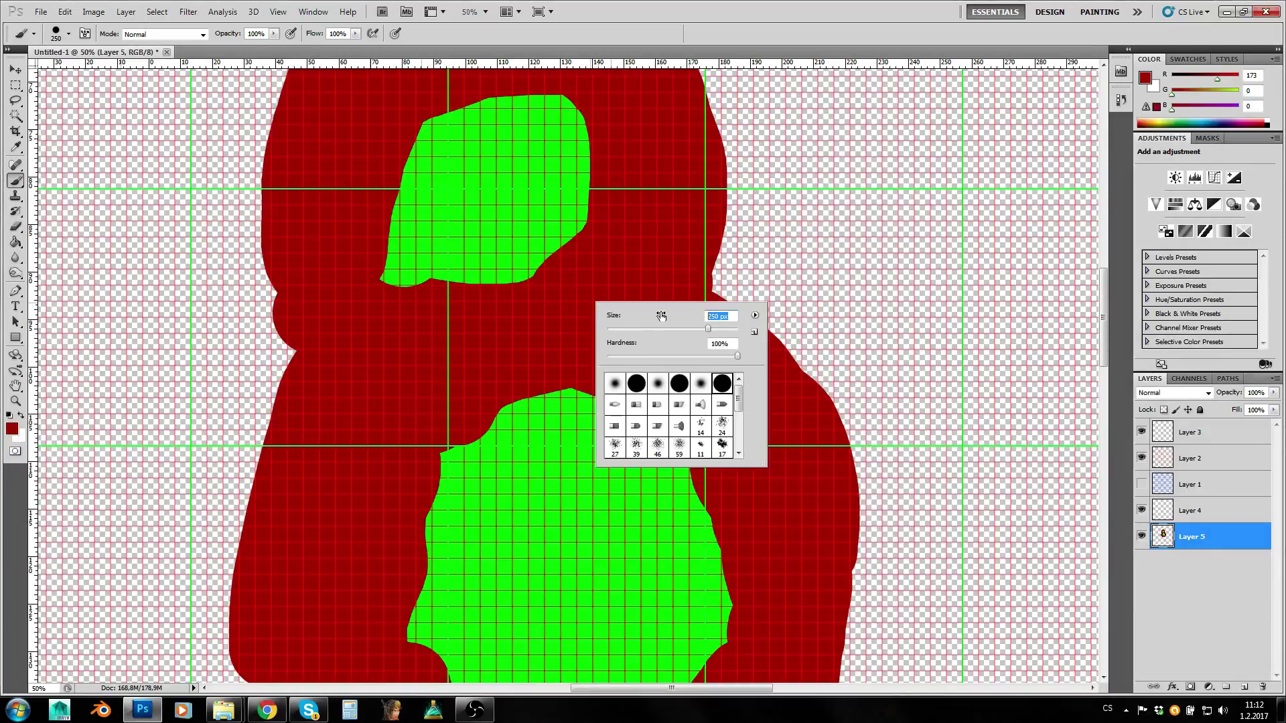
key(Return)
key(i)
click(551, 229)
key(b)
mouse_move(525, 277)
mouse_down()
mouse_move(529, 419)
mouse_move(524, 320)
mouse_move(563, 441)
mouse_up()
scroll(563, 442, down, 2)
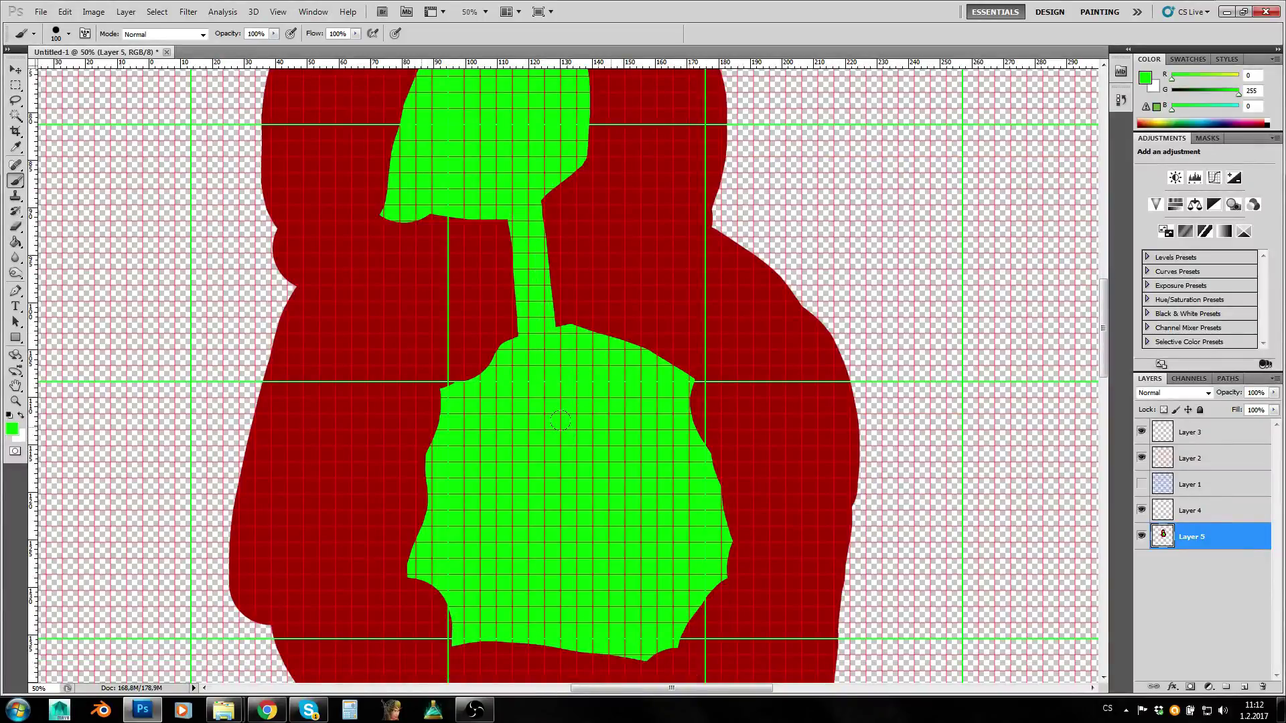
Clear all the red and green painting from Layer 5.
key(z)
drag(703, 431, 623, 432)
click(825, 452)
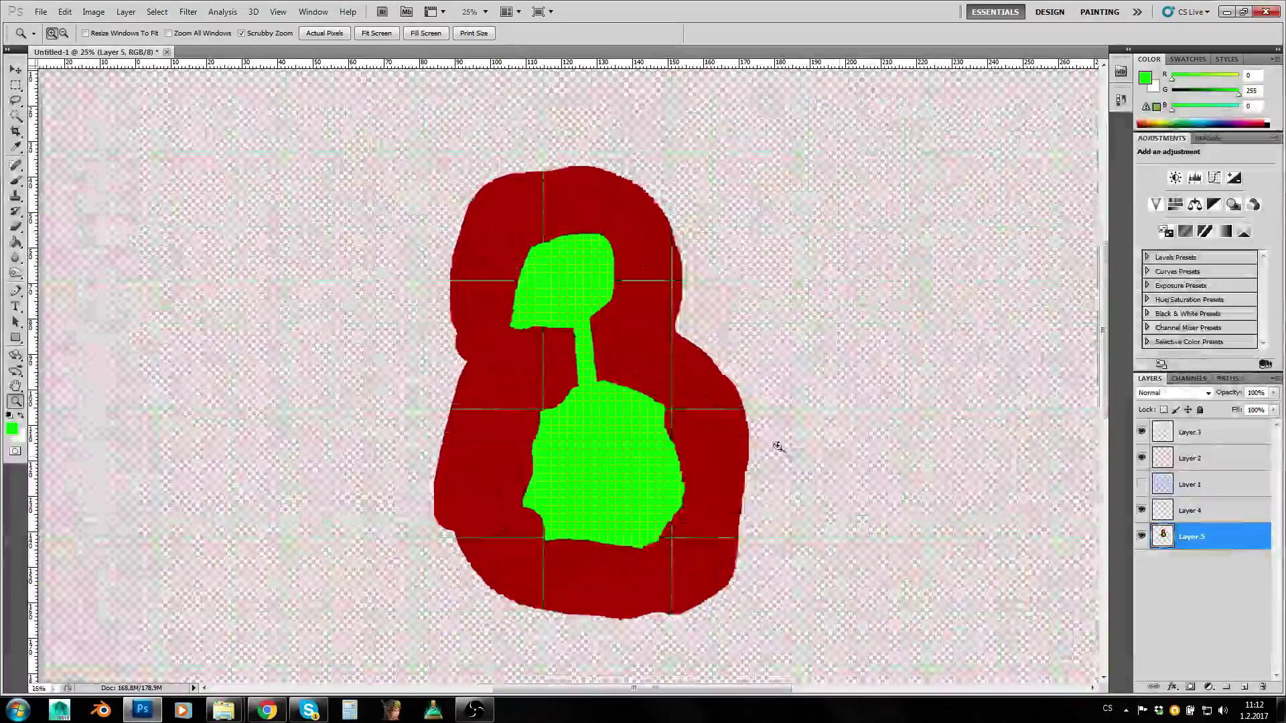
click(16, 85)
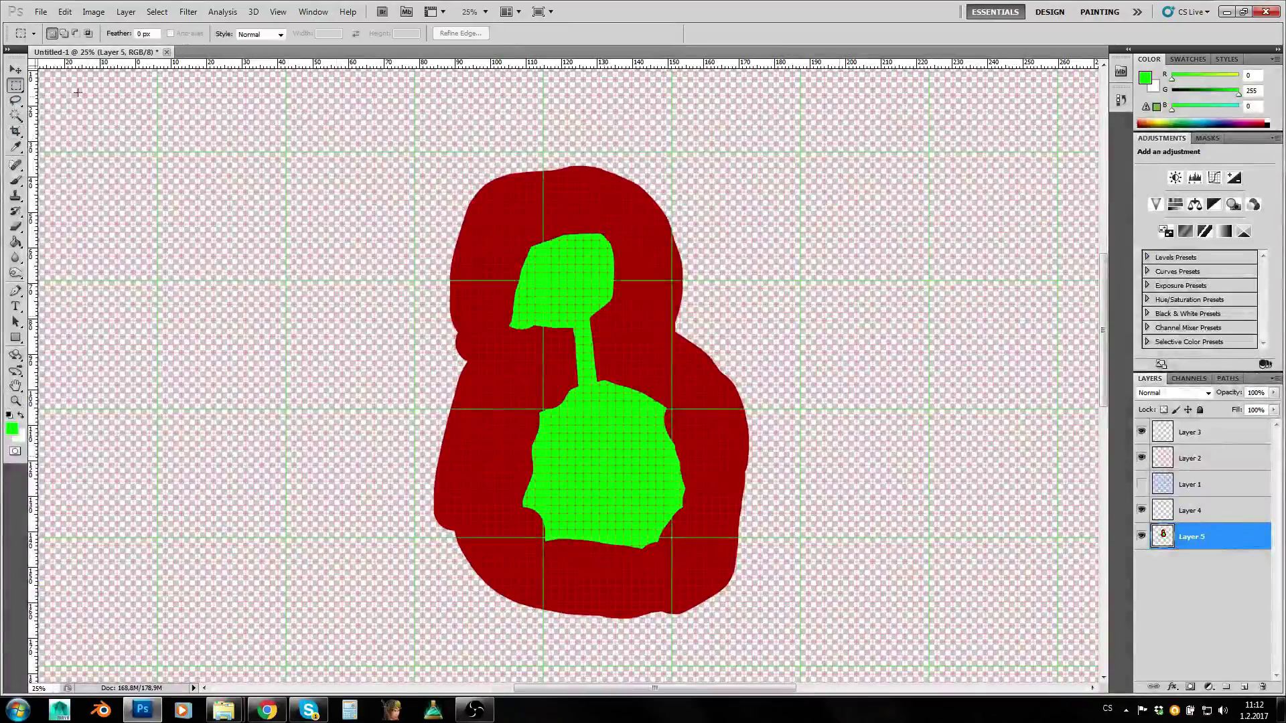
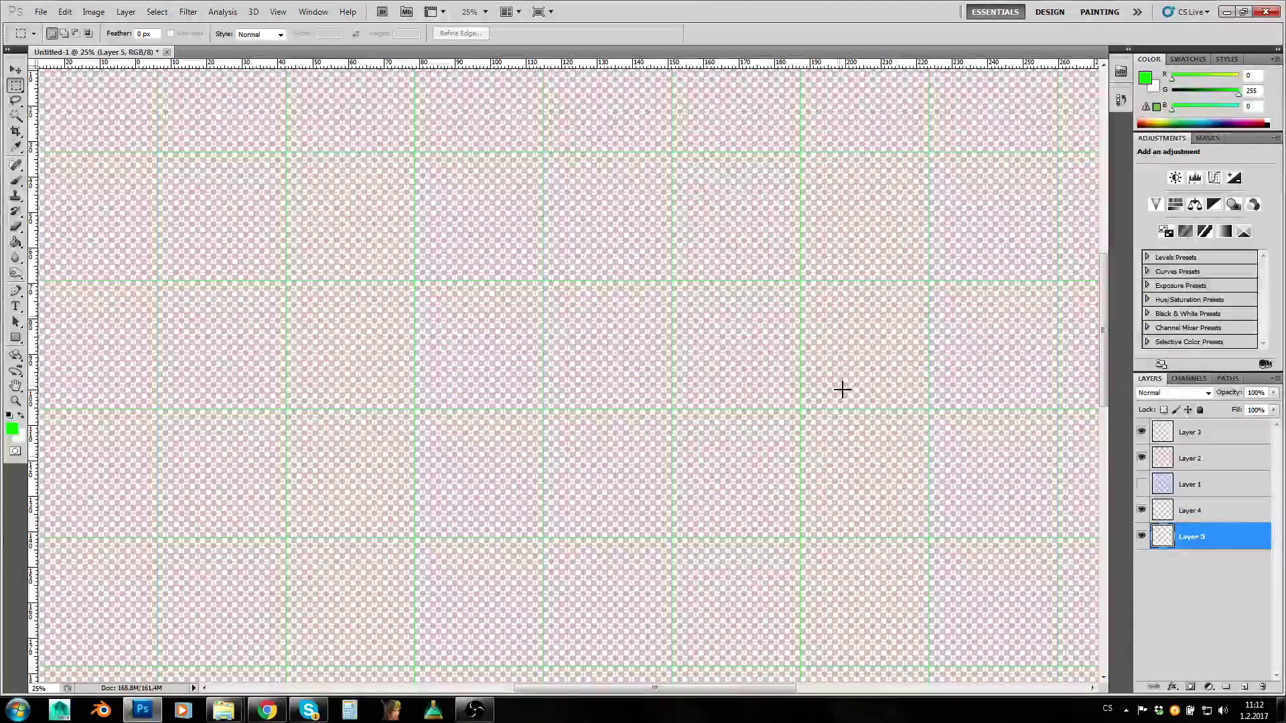
Paint a large closed outline across the ADT squares on Layer 5 with a 500 px brush in blue (R 0, G 0, B 255).
key(b)
right_click(633, 362)
double_click(760, 374)
text(250)
key(Return)
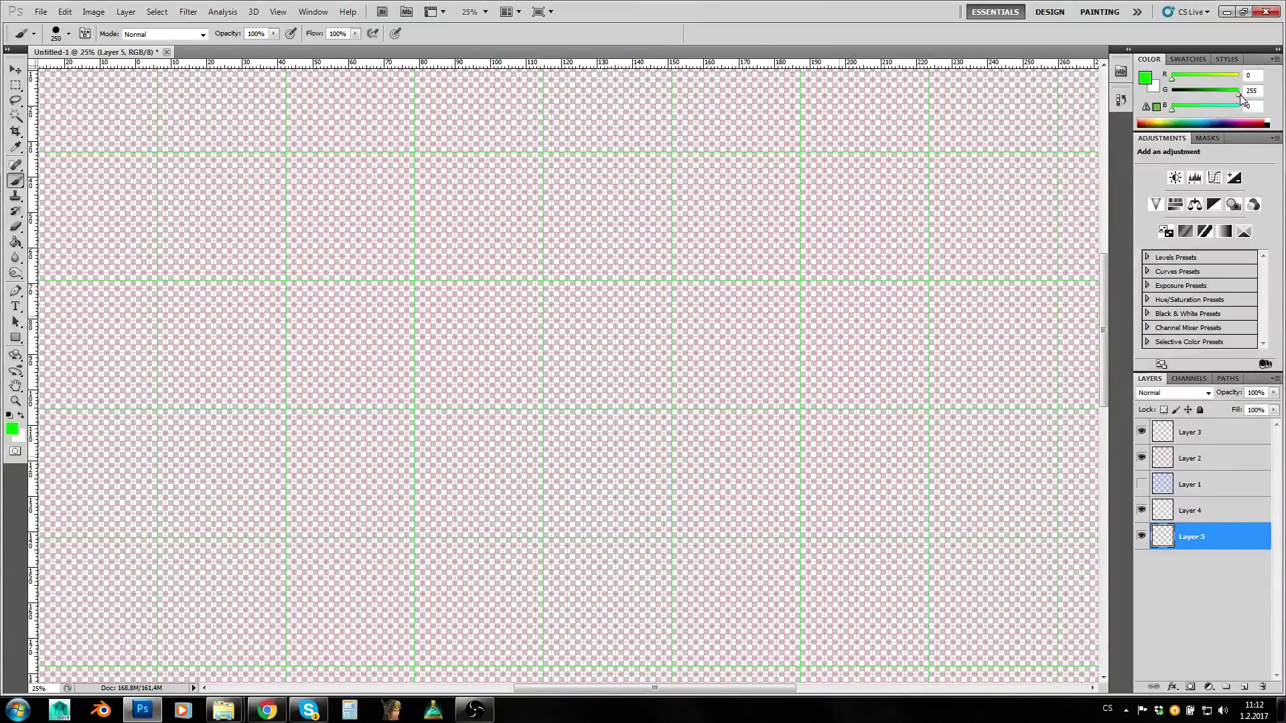
right_click(673, 249)
text(500)
key(Return)
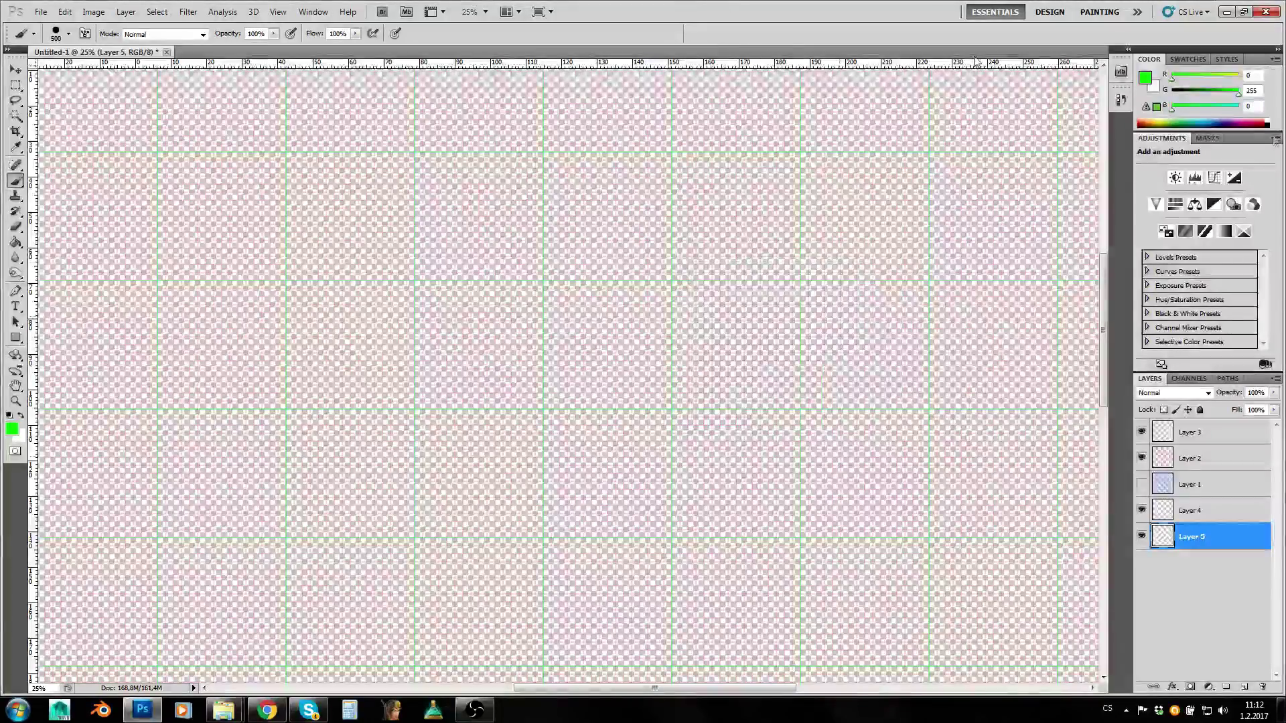
mouse_move(1196, 110)
mouse_down()
mouse_move(1240, 99)
mouse_move(1117, 102)
mouse_up()
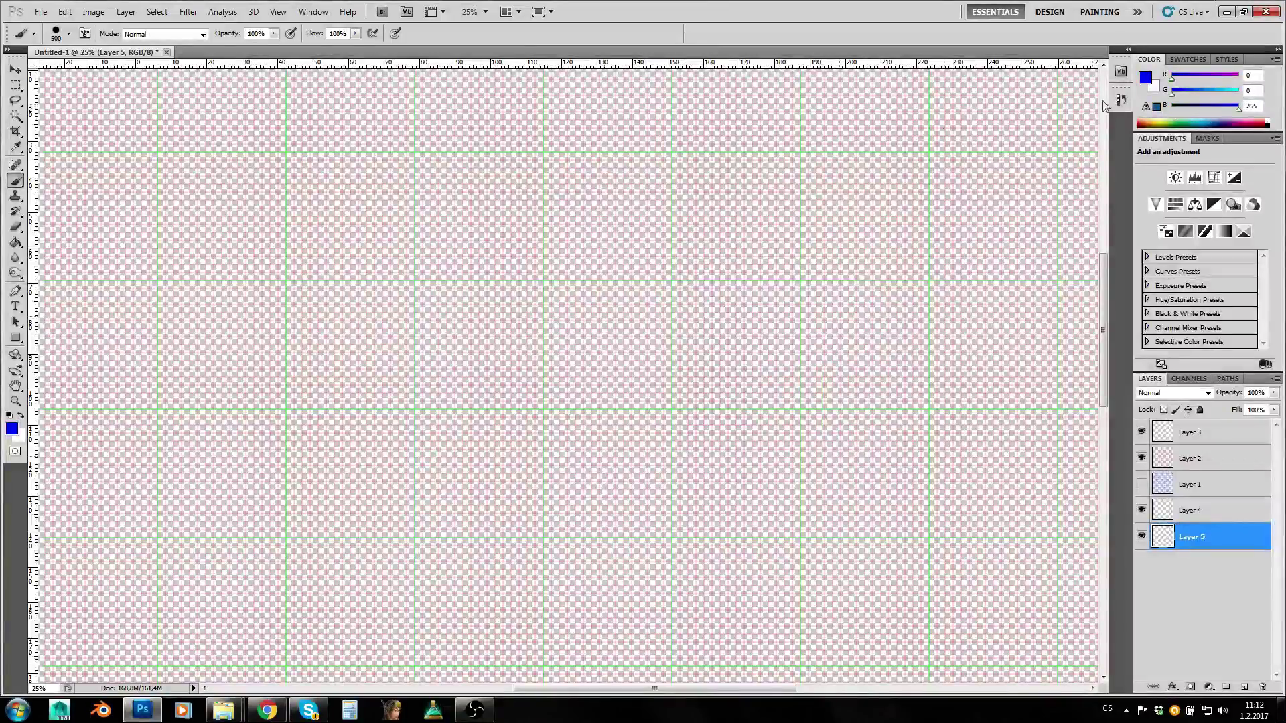
mouse_move(546, 150)
mouse_down()
mouse_move(208, 388)
mouse_move(560, 582)
mouse_move(904, 402)
mouse_move(543, 95)
mouse_up()
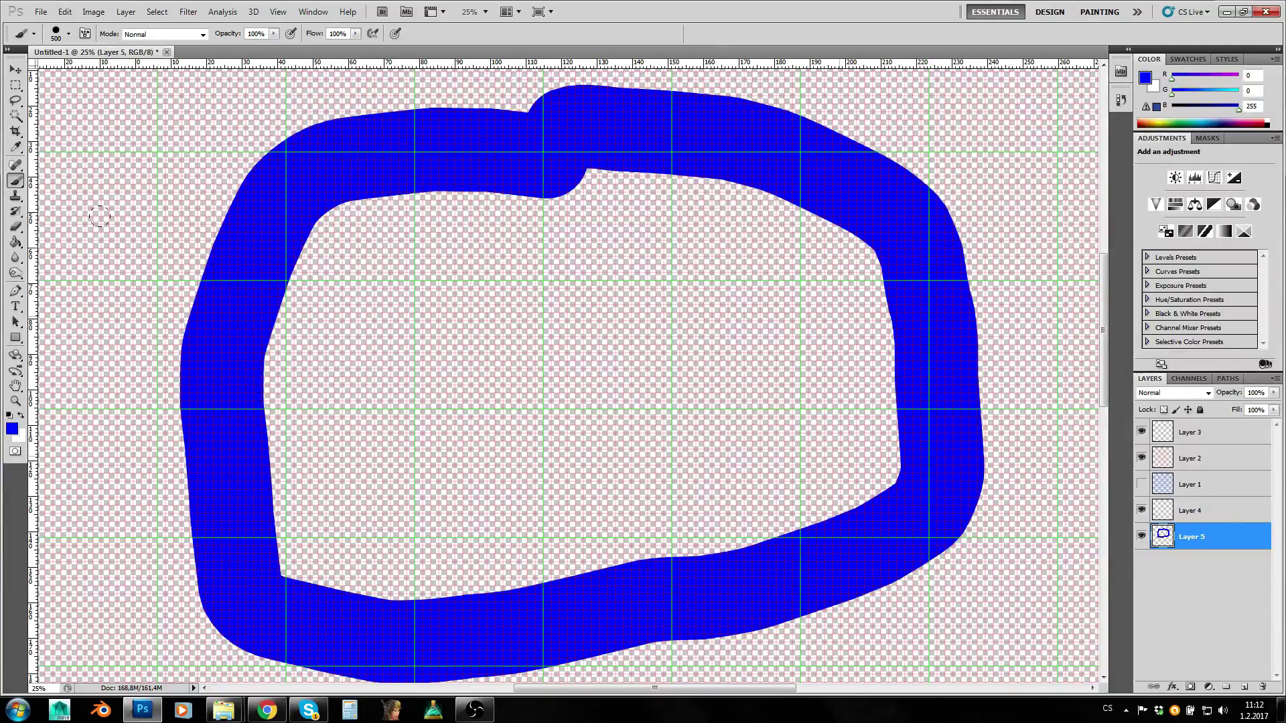
Switch to the Paint Bucket tool and set its fill source to Foreground.
click(16, 243)
click(328, 303)
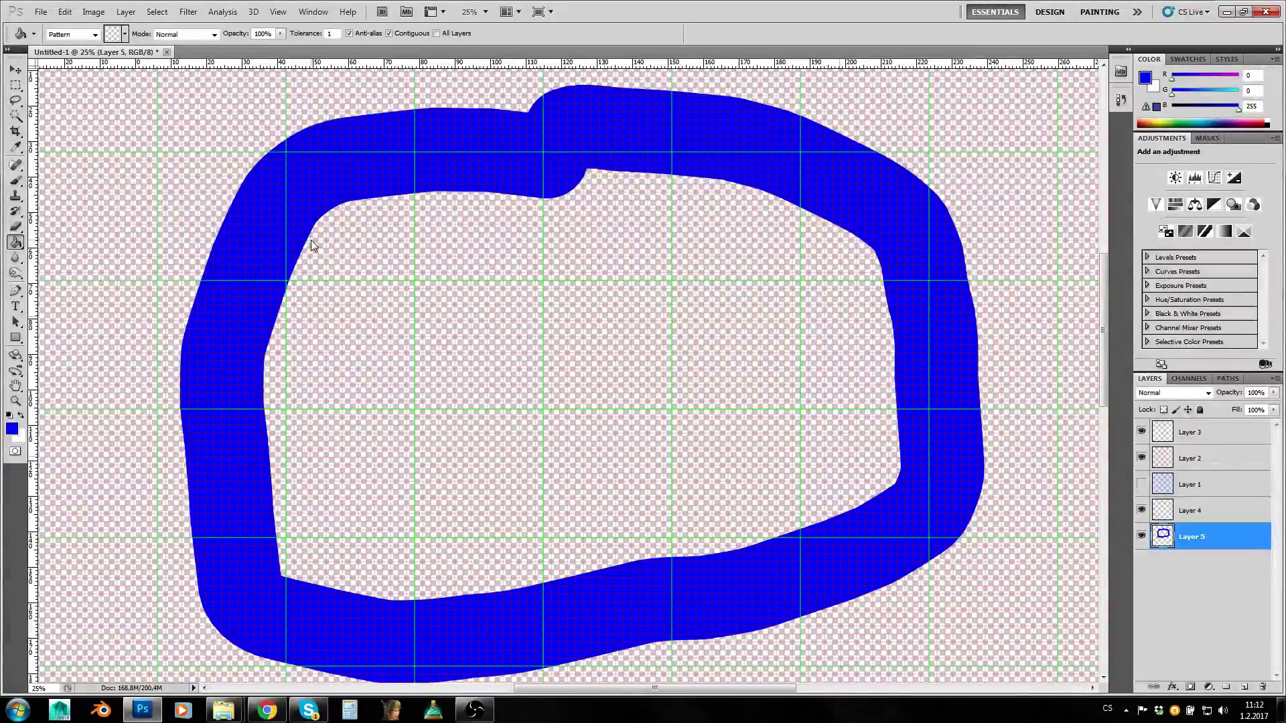
click(94, 34)
click(77, 47)
click(502, 267)
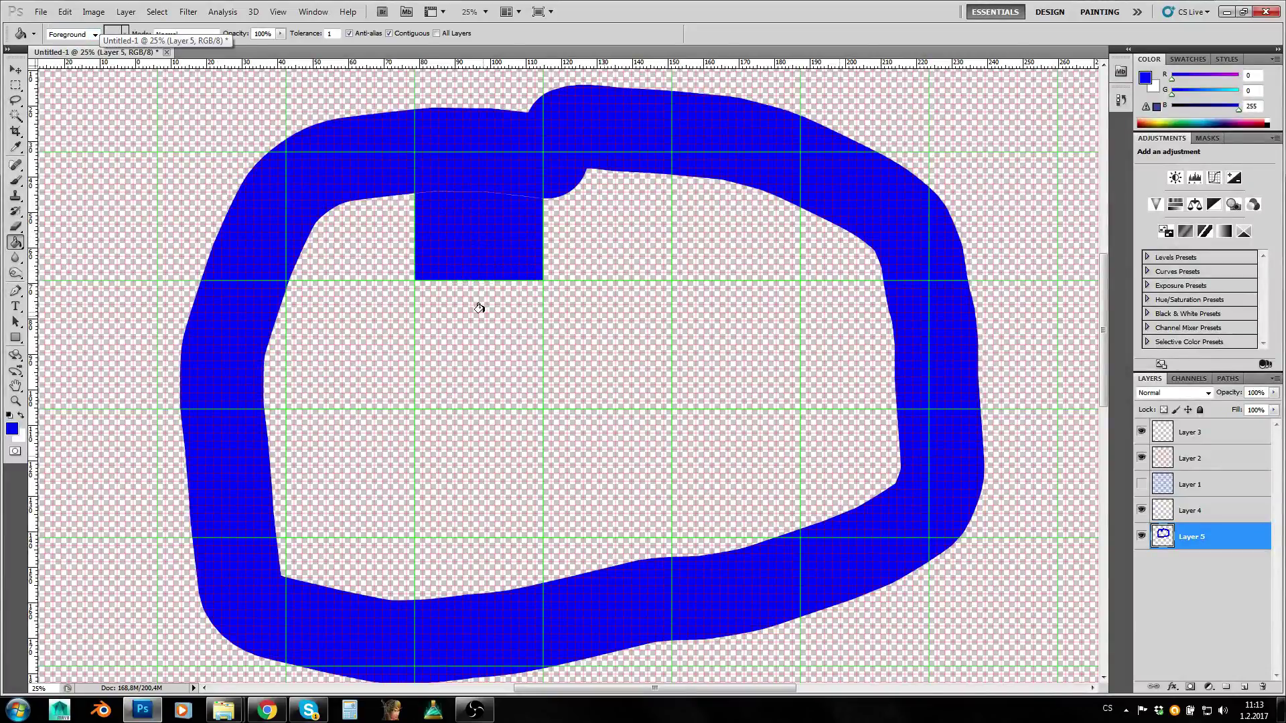
click(476, 302)
click(375, 314)
key(ctrl+alt+z)
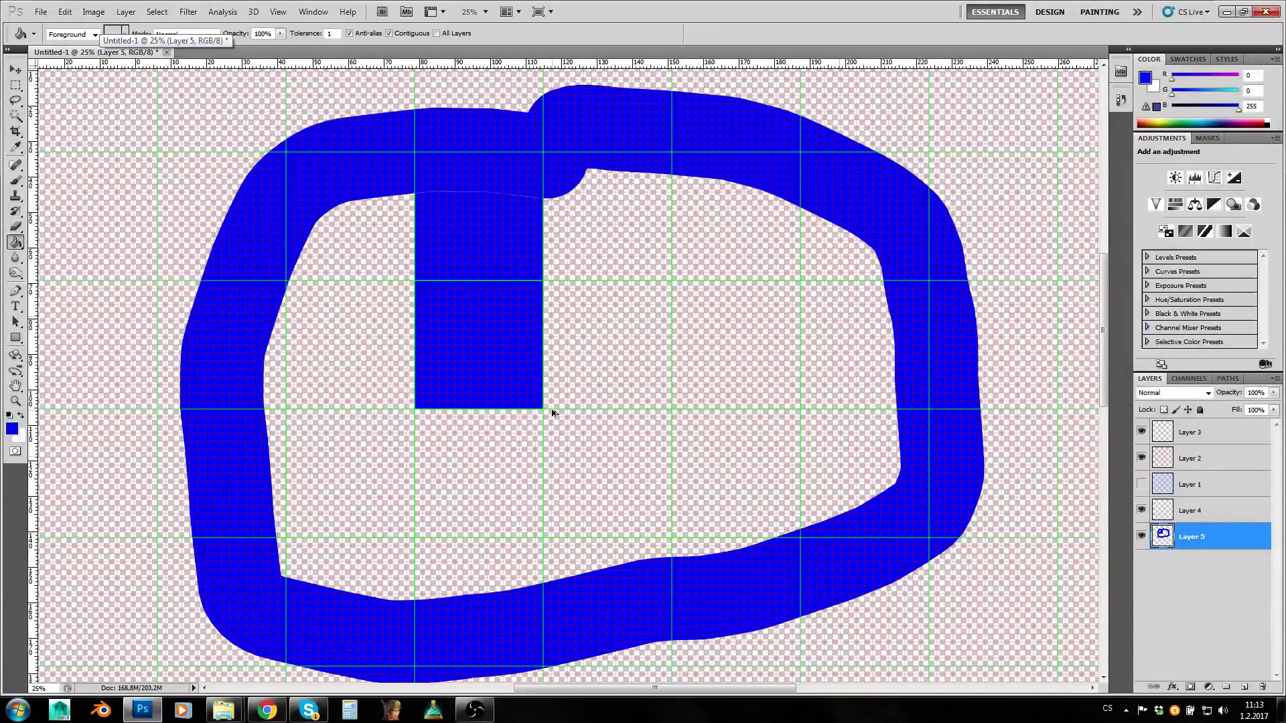
key(ctrl+alt+z)
key(ctrl+alt+z)
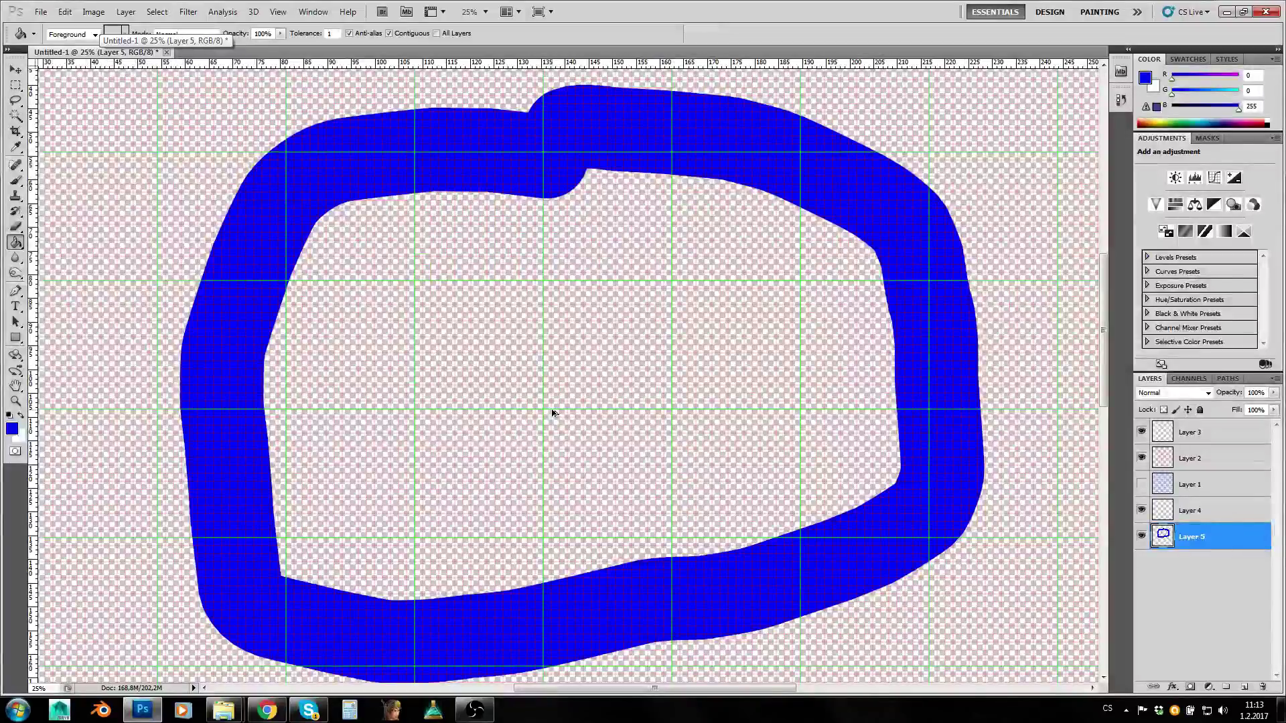
Fill the whole interior of the blue outline with the foreground blue and keep Layer 5 as the active layer.
click(508, 353)
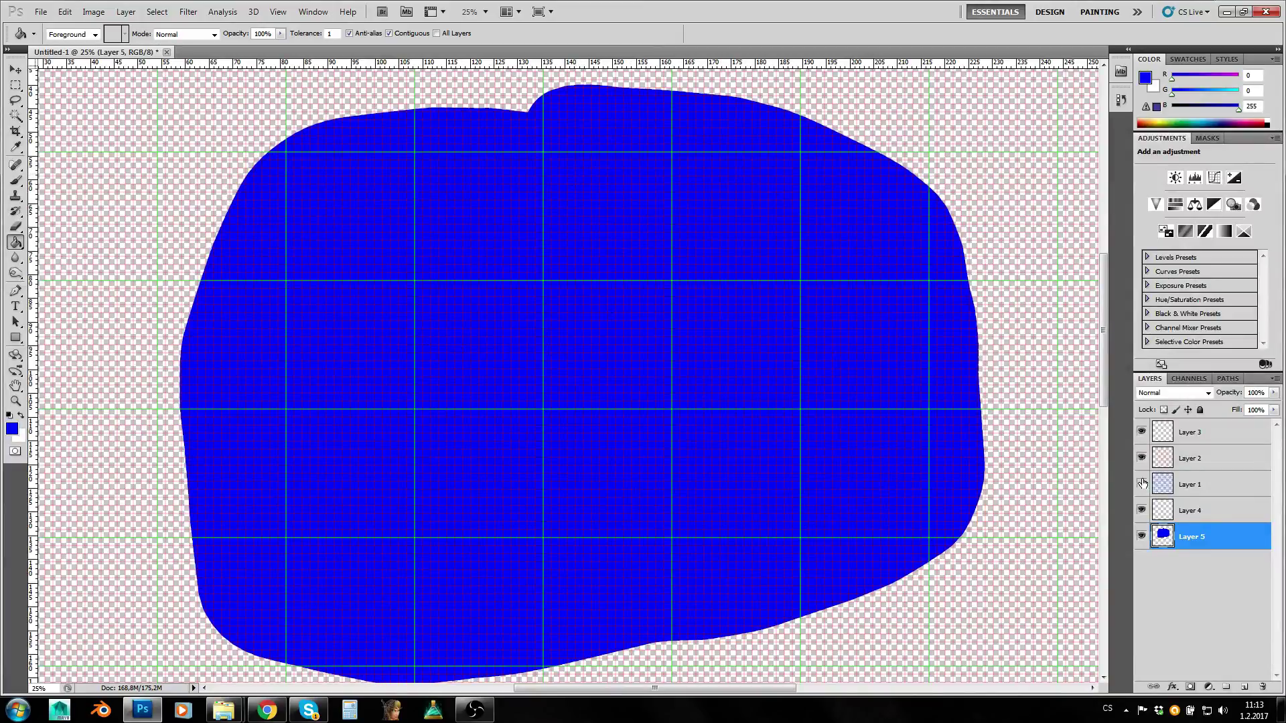
click(1195, 511)
click(1192, 536)
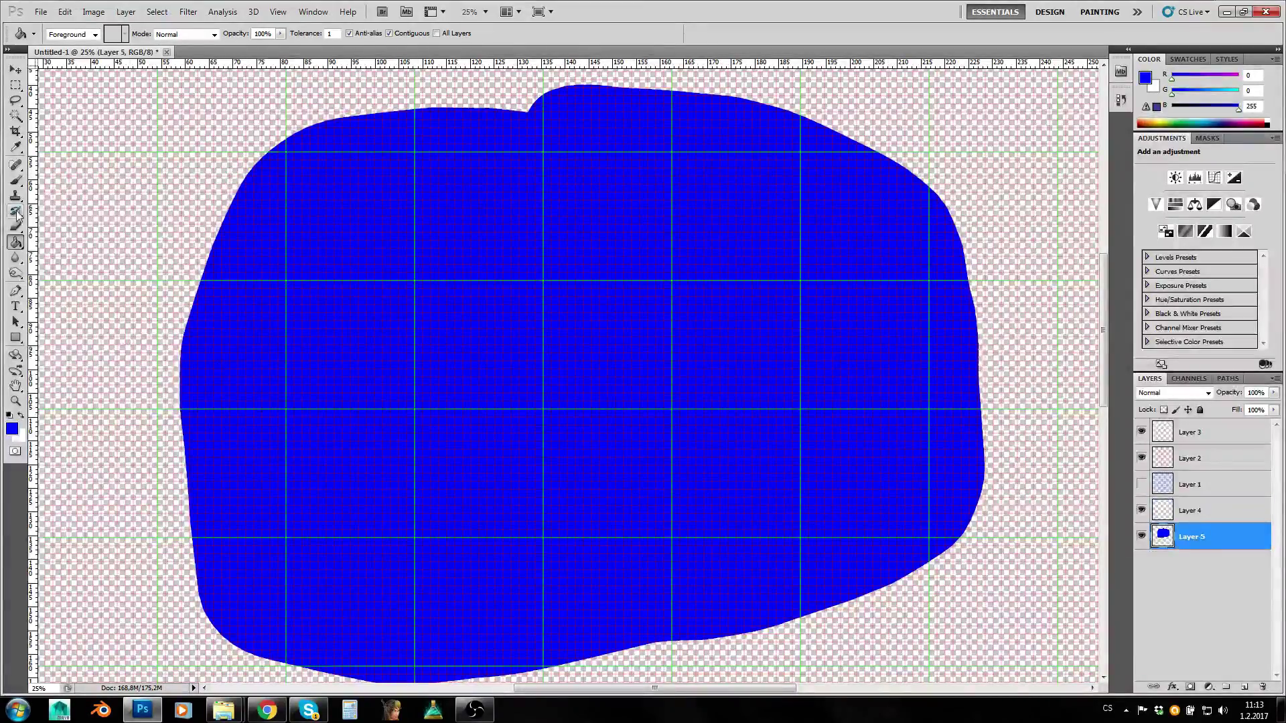
Paint an irregular filled landmass inside the blue area on Layer 5 with a 250 px brush in green (R 0, G 255, B 0).
click(14, 182)
right_click(635, 312)
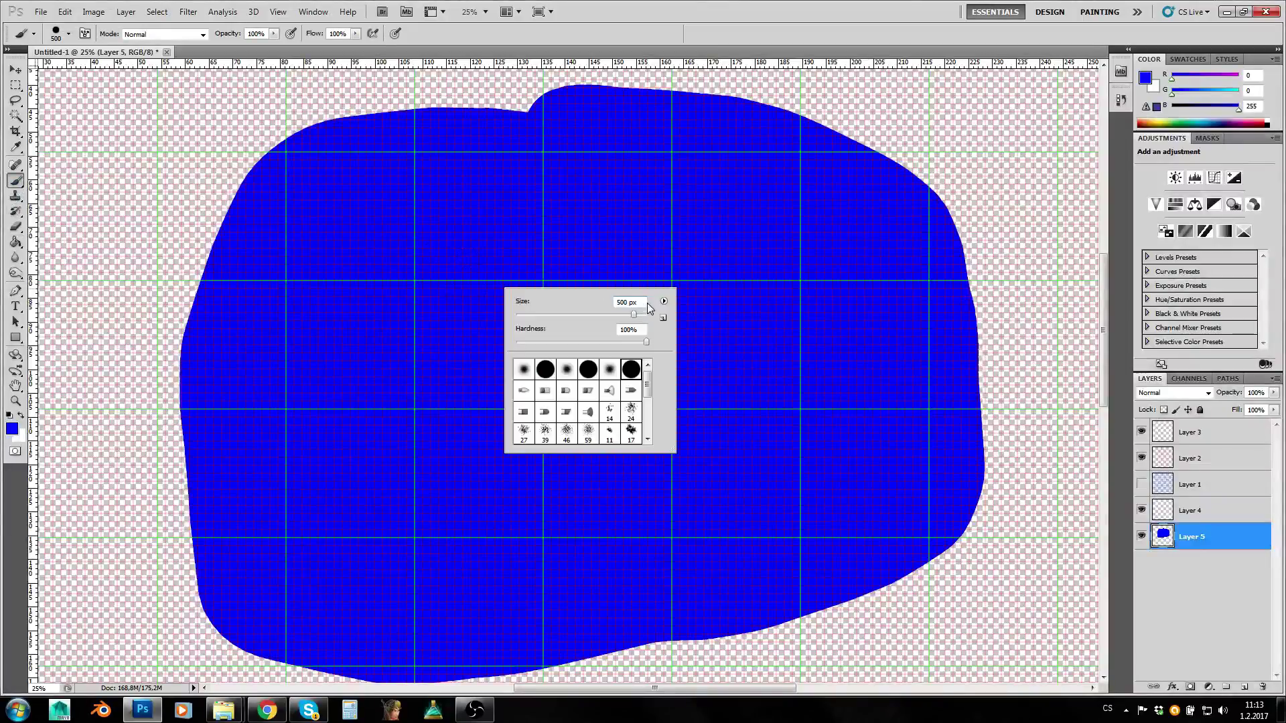
text(250)
key(Return)
drag(1174, 84, 1152, 120)
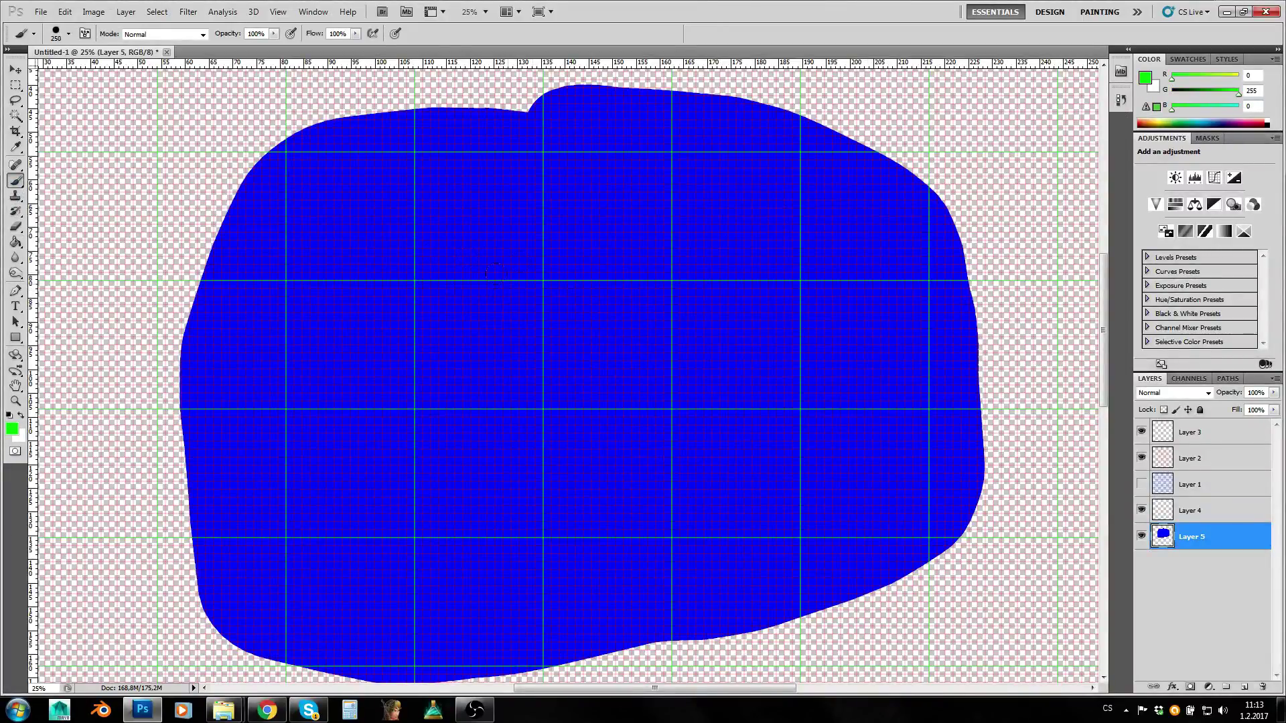
mouse_move(471, 287)
mouse_down()
mouse_move(416, 332)
mouse_move(417, 354)
mouse_move(454, 390)
mouse_move(509, 383)
mouse_move(536, 336)
mouse_move(513, 274)
mouse_move(482, 279)
mouse_move(471, 335)
mouse_move(459, 323)
mouse_move(464, 363)
mouse_move(516, 315)
mouse_up()
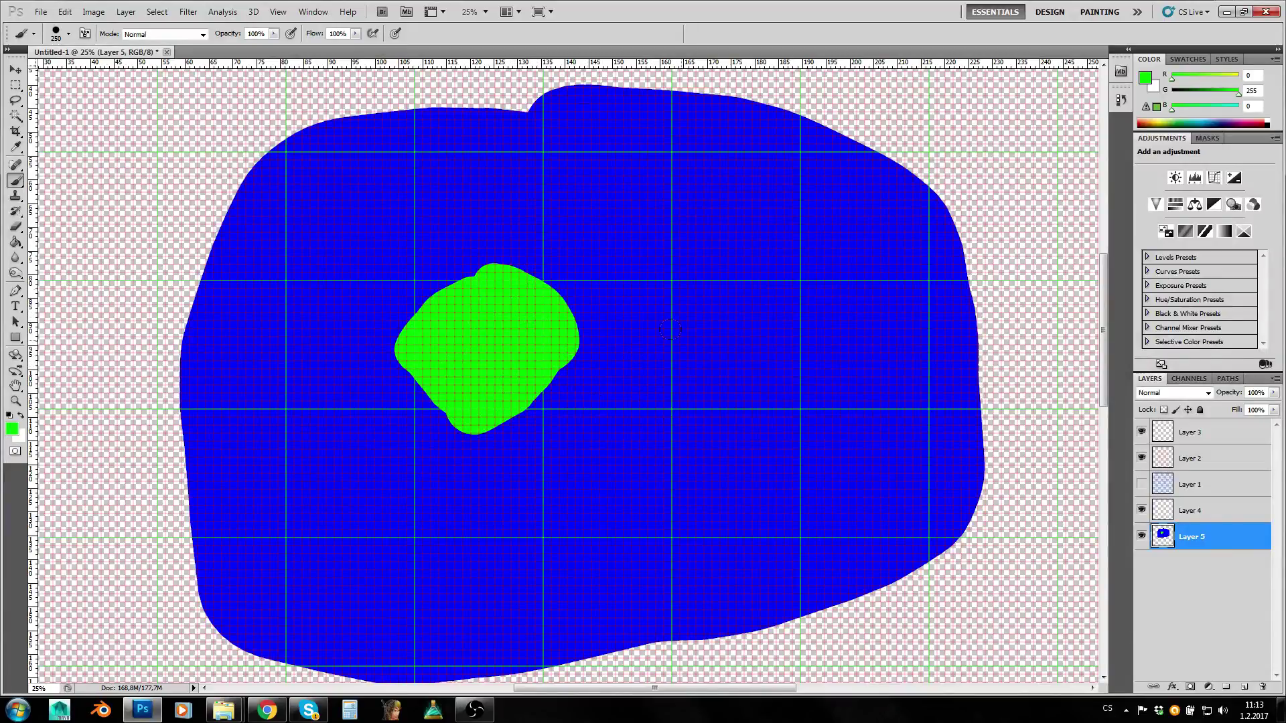
Paint a small green island east of the landmass and cover it again with blue (R 0, G 0, B 255).
mouse_move(780, 285)
mouse_down()
mouse_move(754, 323)
mouse_move(782, 337)
mouse_move(799, 284)
mouse_move(766, 308)
mouse_move(790, 279)
mouse_move(768, 270)
mouse_move(758, 300)
mouse_up()
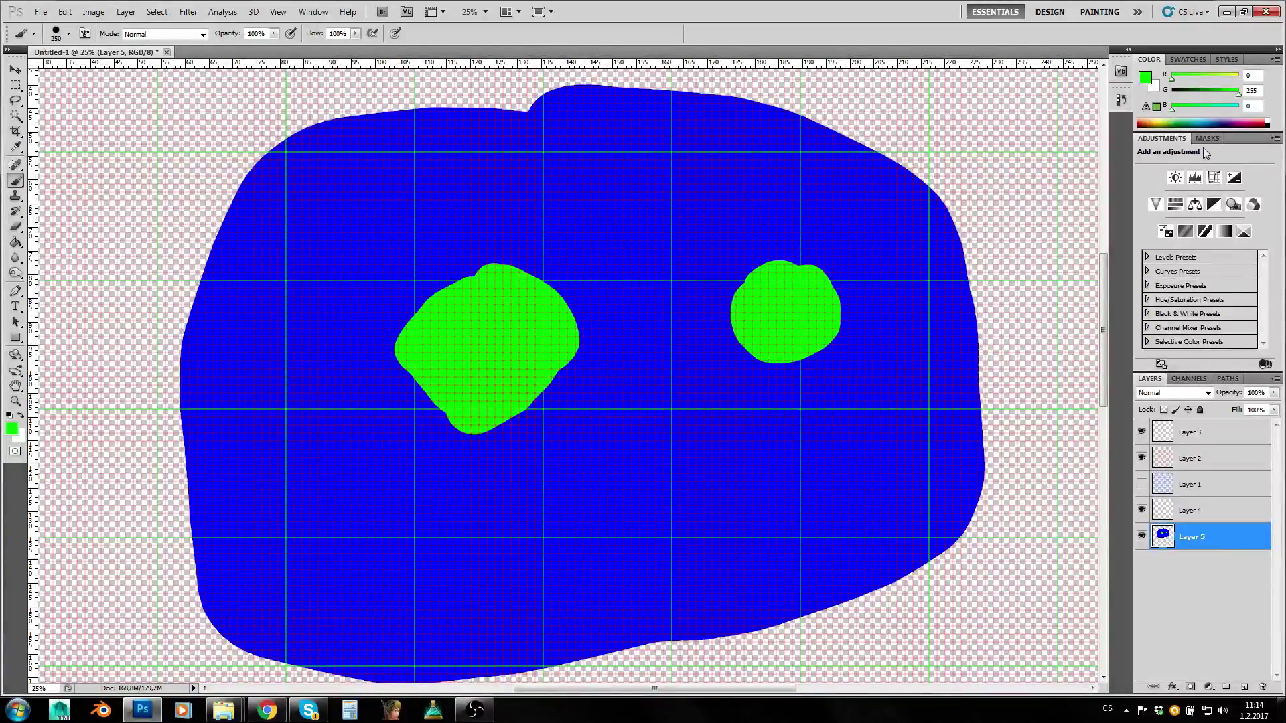
drag(1172, 108, 1147, 96)
mouse_move(763, 253)
mouse_down()
mouse_move(771, 302)
mouse_move(831, 332)
mouse_up()
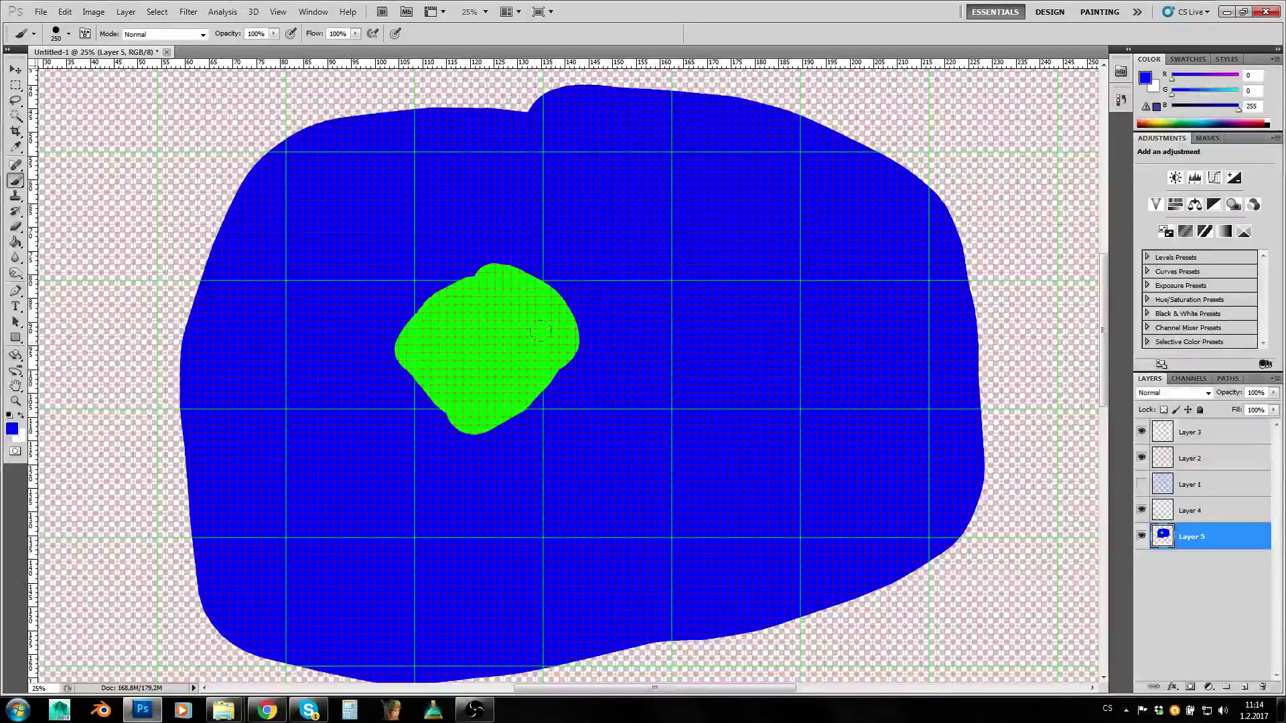
Examine the orange travel-distance annotations near the map's lower-left corner and compare them with the green landmass.
scroll(477, 362, up, 5)
scroll(476, 362, down, 4)
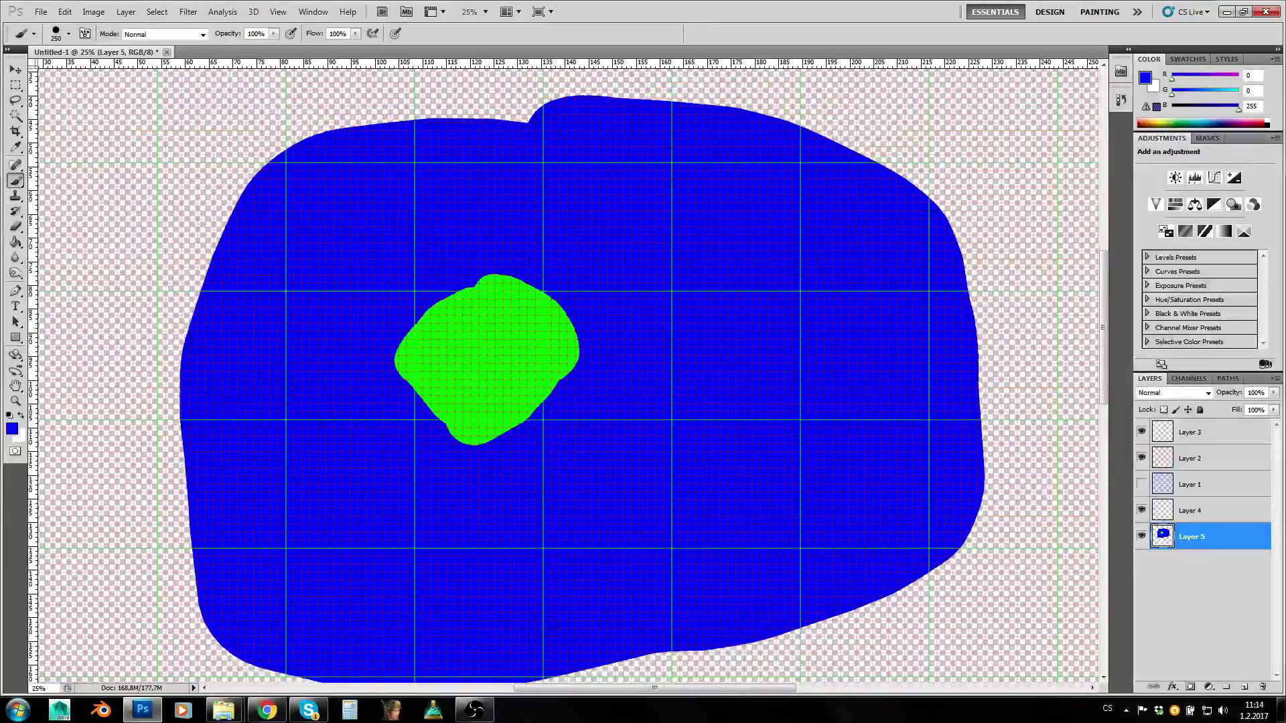
drag(562, 693, 523, 693)
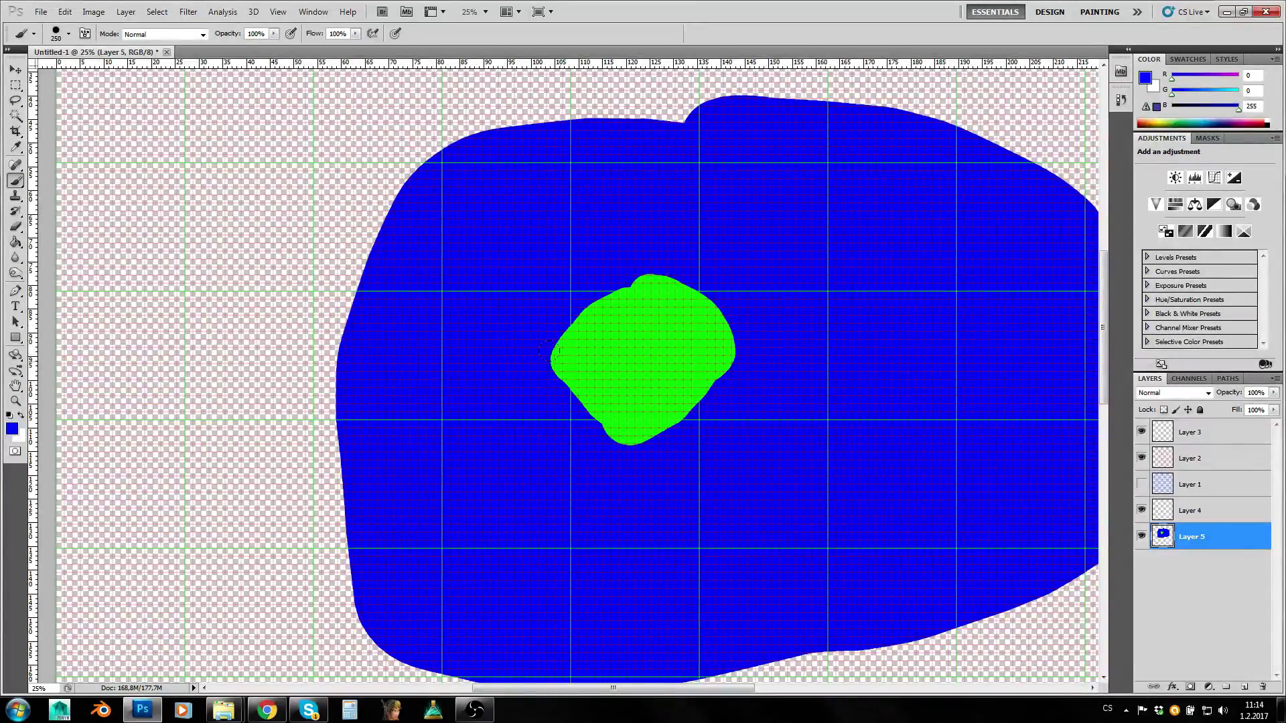
scroll(328, 335, down, 5)
scroll(351, 301, down, 2)
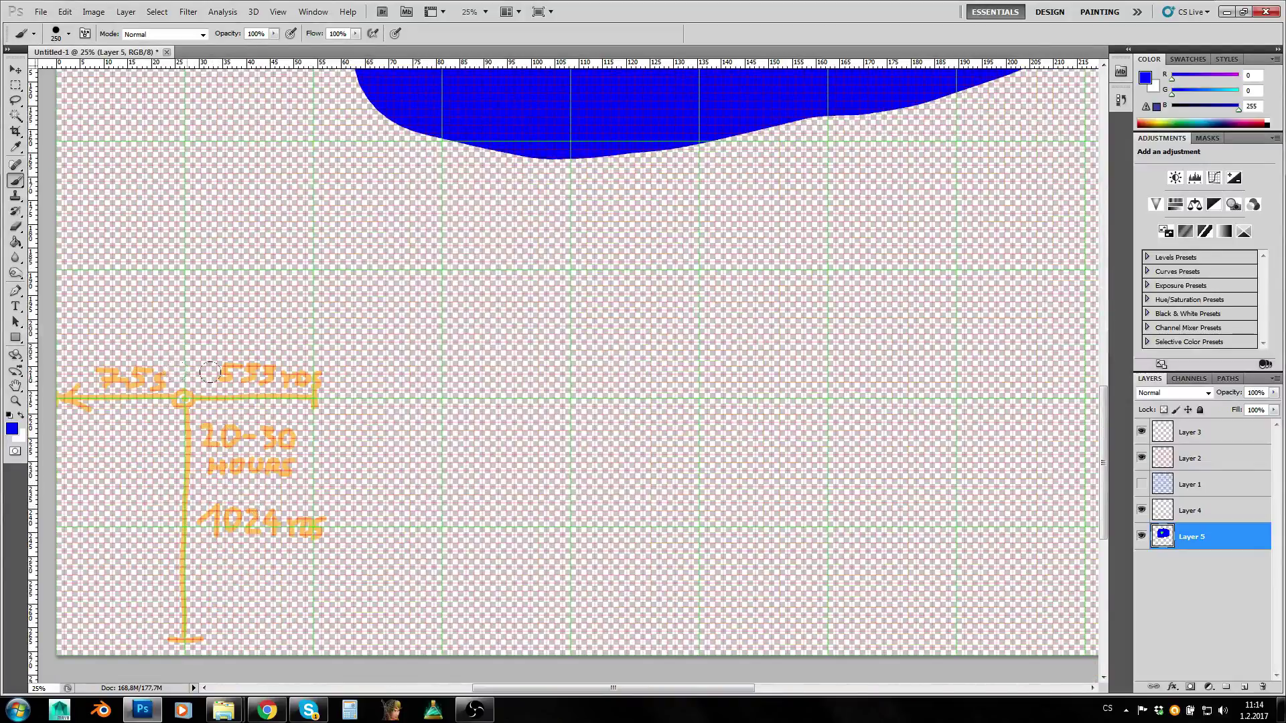
scroll(175, 370, up, 6)
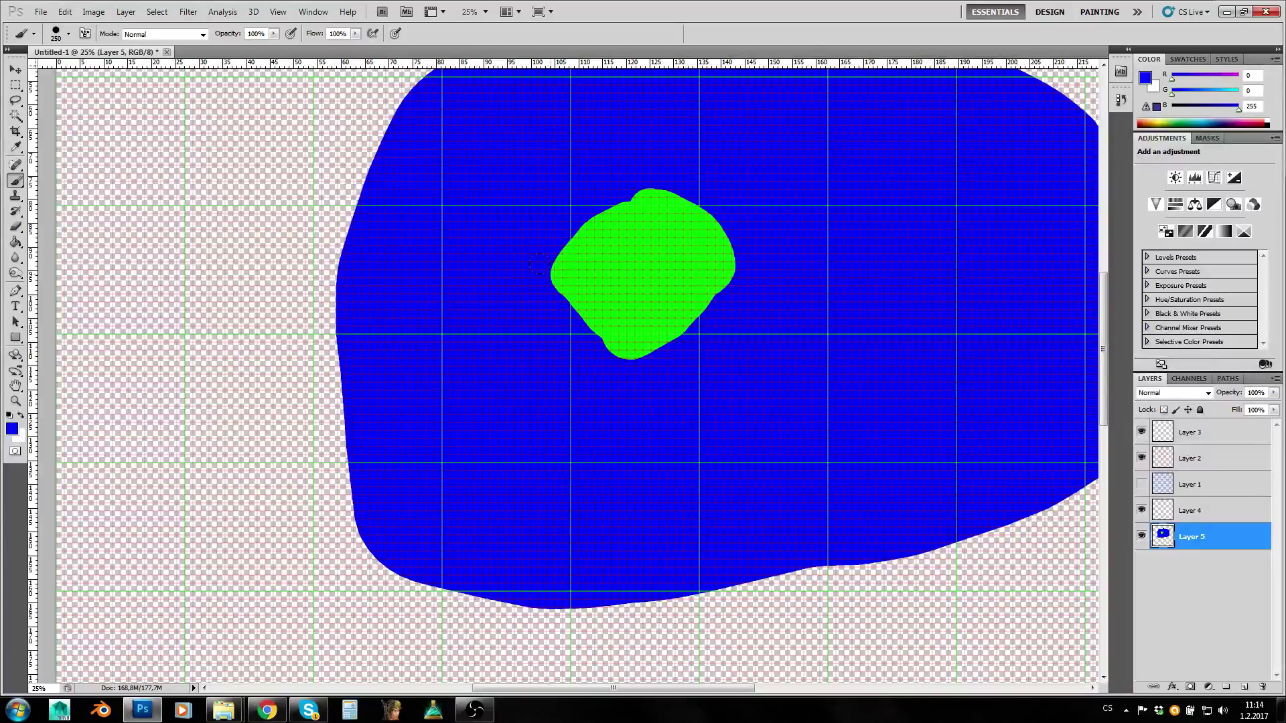
drag(539, 263, 540, 262)
key(ctrl+z)
Paint a square blue frame on Layer 5 along the ADT grid lines around the landmass, about five ADT squares wide and high.
mouse_move(324, 212)
mouse_down()
mouse_move(320, 337)
mouse_move(327, 210)
mouse_up()
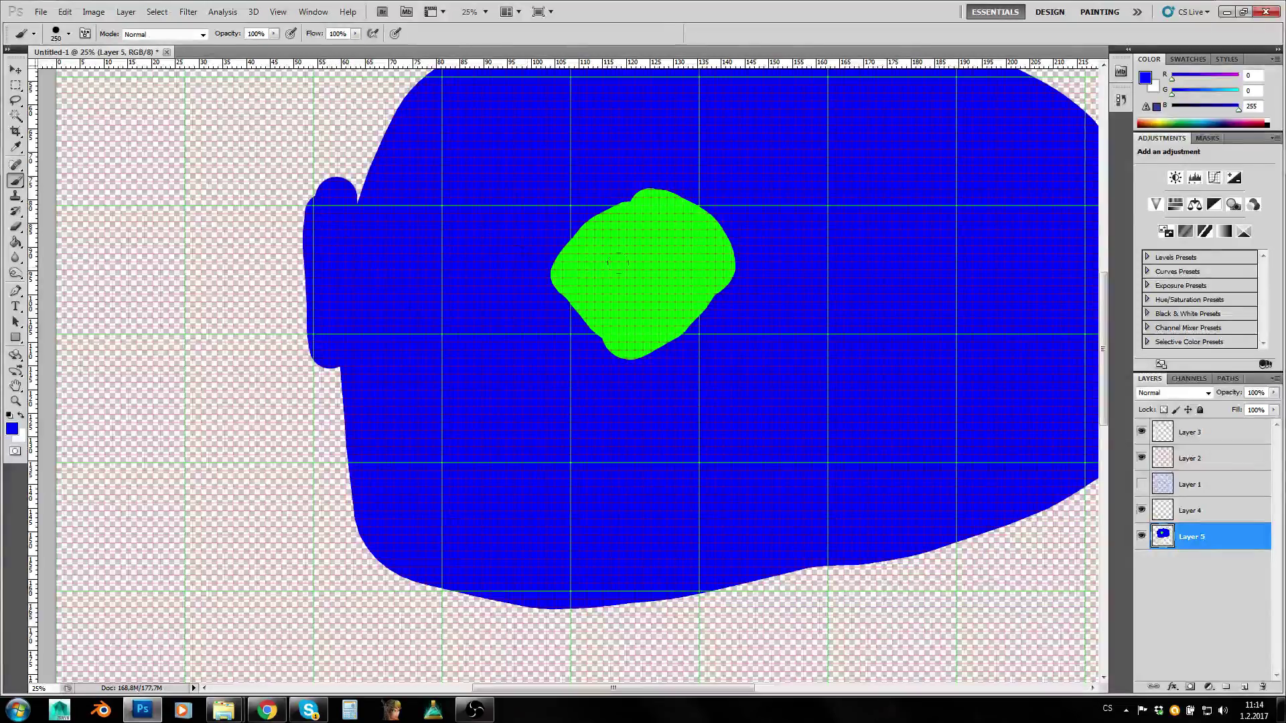
scroll(604, 314, up, 2)
scroll(604, 315, up, 2)
mouse_move(315, 338)
mouse_down()
mouse_move(304, 209)
mouse_move(314, 152)
mouse_up()
scroll(319, 167, up, 4)
scroll(321, 187, up, 1)
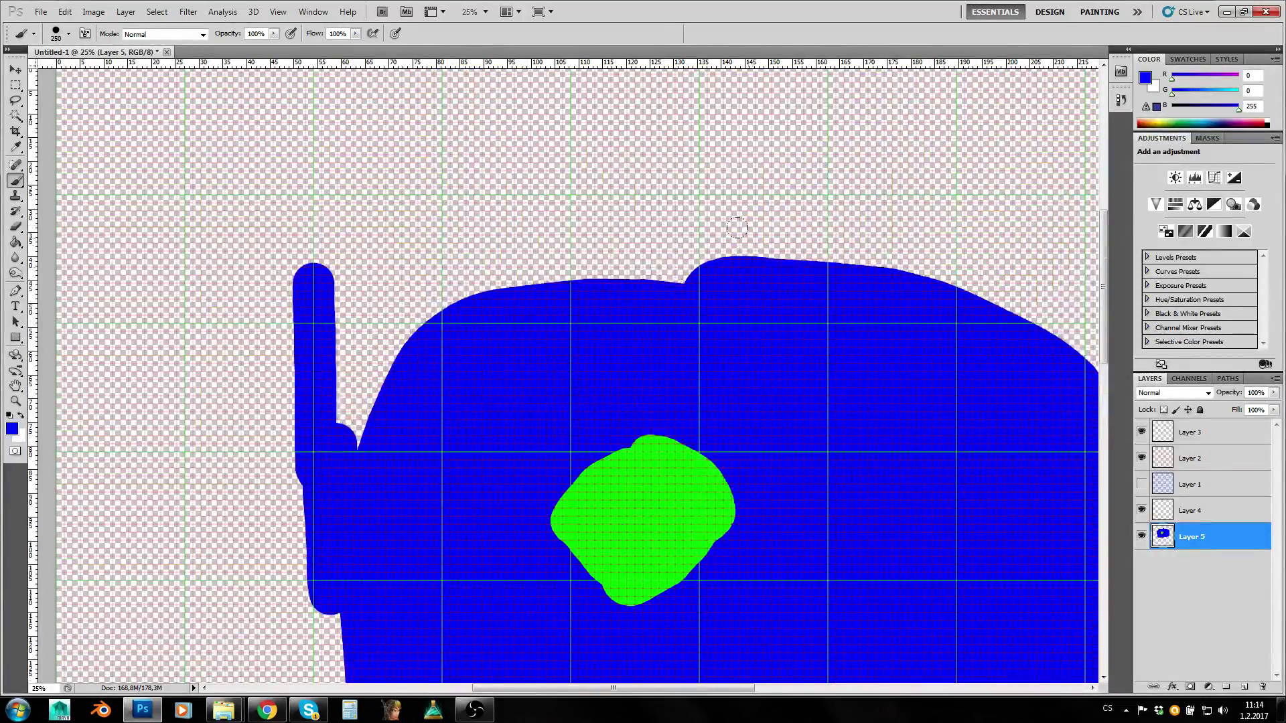
mouse_move(720, 200)
mouse_down()
mouse_move(308, 185)
mouse_move(324, 269)
mouse_move(324, 316)
mouse_move(312, 294)
mouse_move(304, 352)
mouse_move(312, 581)
mouse_move(957, 567)
mouse_up()
scroll(312, 291, down, 8)
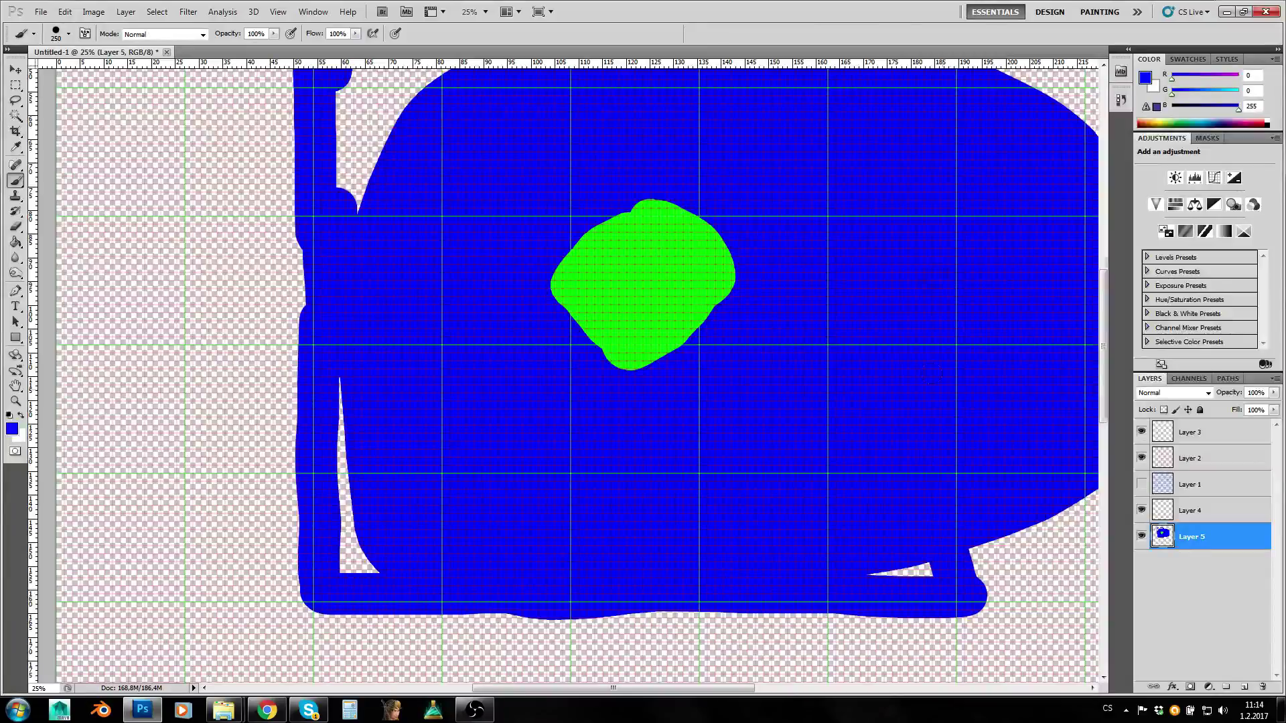
scroll(951, 576, up, 5)
mouse_move(948, 201)
mouse_down()
mouse_move(944, 116)
mouse_move(777, 117)
mouse_up()
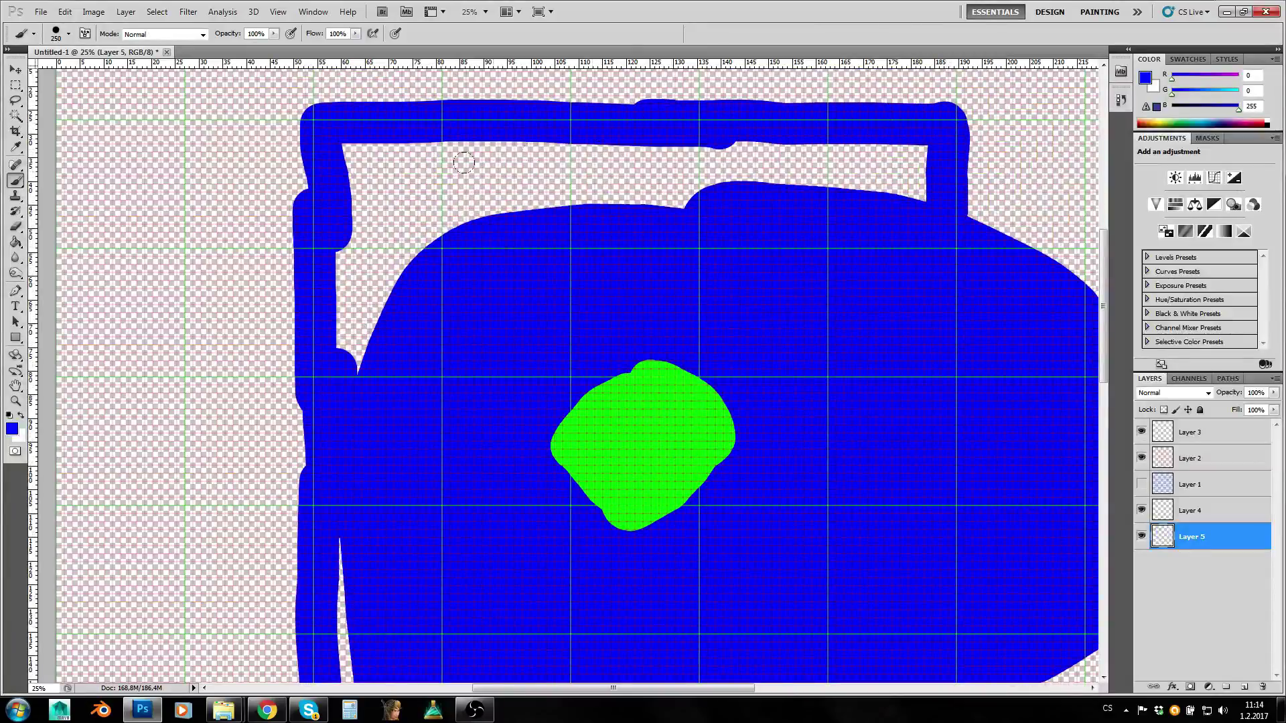
Paint blue into the upper-left gap between the square frame and the rounded sea area.
scroll(462, 160, down, 2)
scroll(578, 254, up, 2)
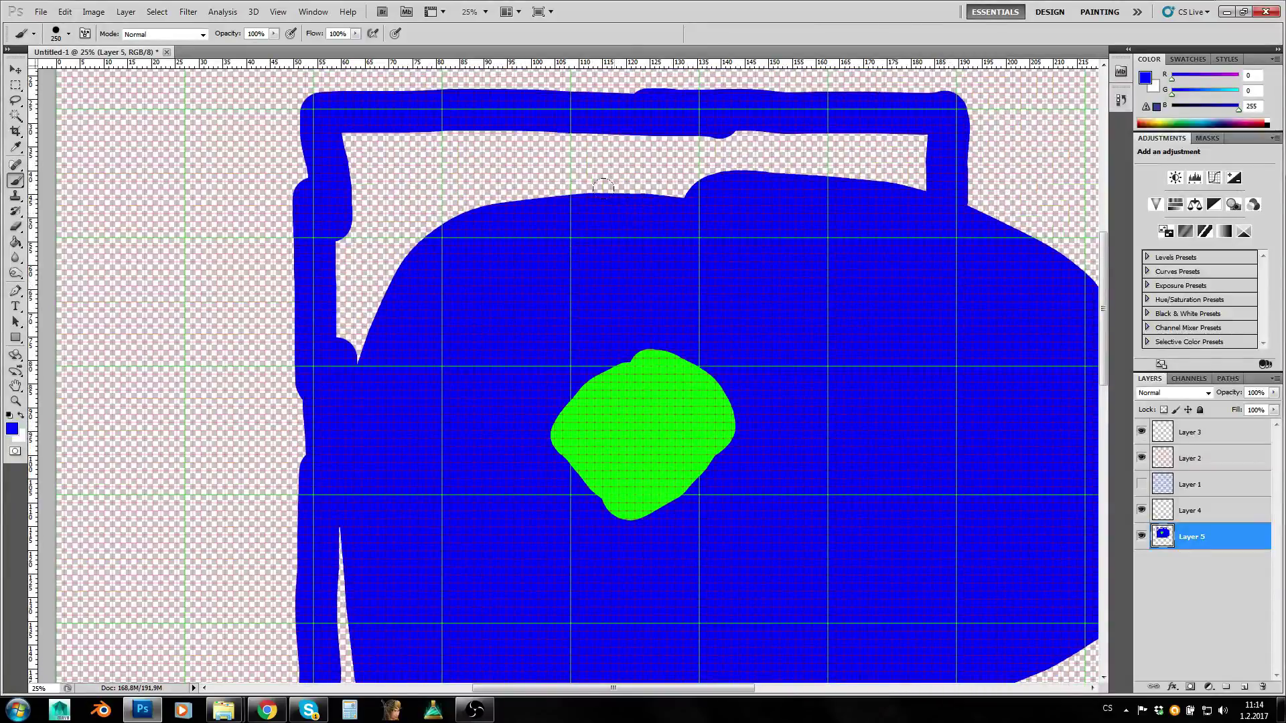
mouse_move(428, 228)
mouse_down()
mouse_move(433, 318)
mouse_move(428, 241)
mouse_move(441, 211)
mouse_move(429, 258)
mouse_move(434, 222)
mouse_move(611, 220)
mouse_move(424, 226)
mouse_up()
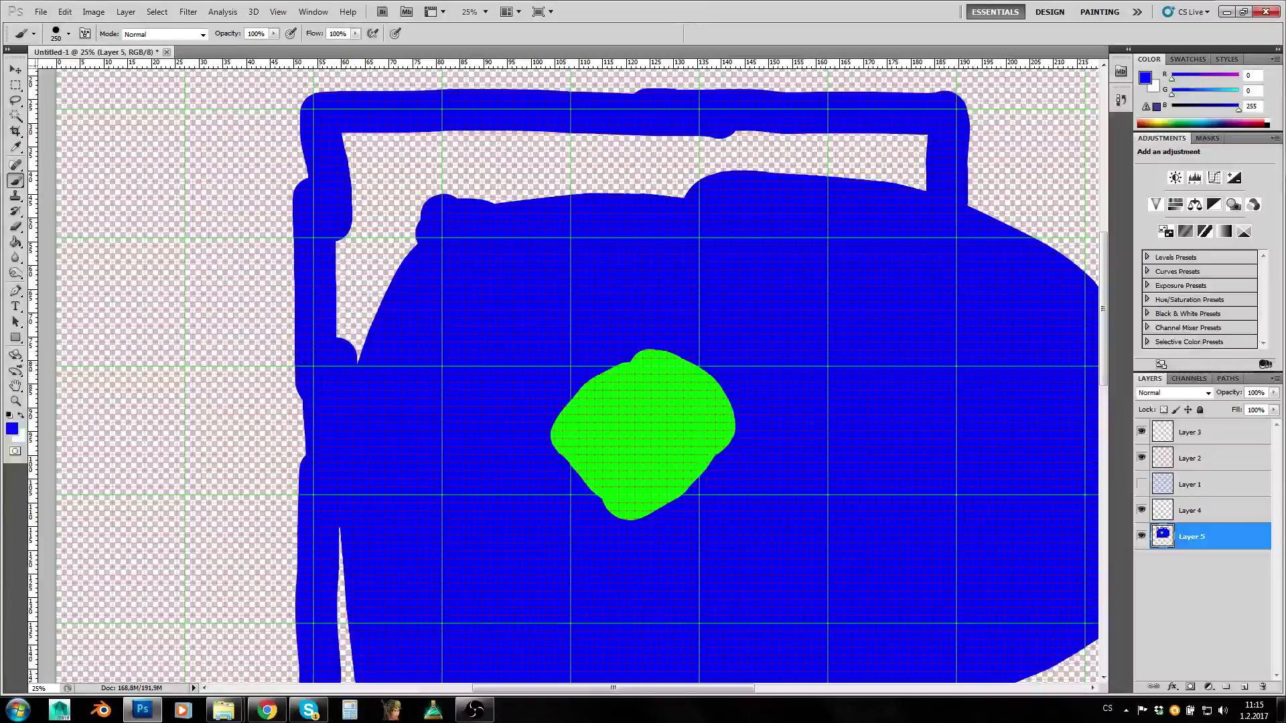
right_click(354, 340)
mouse_move(402, 285)
mouse_down()
mouse_move(375, 257)
mouse_move(345, 258)
mouse_move(361, 241)
mouse_move(335, 202)
mouse_move(385, 291)
mouse_move(398, 242)
mouse_up()
Fill the remaining transparent gaps along the frame's upper edge and lower corners with the foreground blue using the Paint Bucket tool.
click(16, 242)
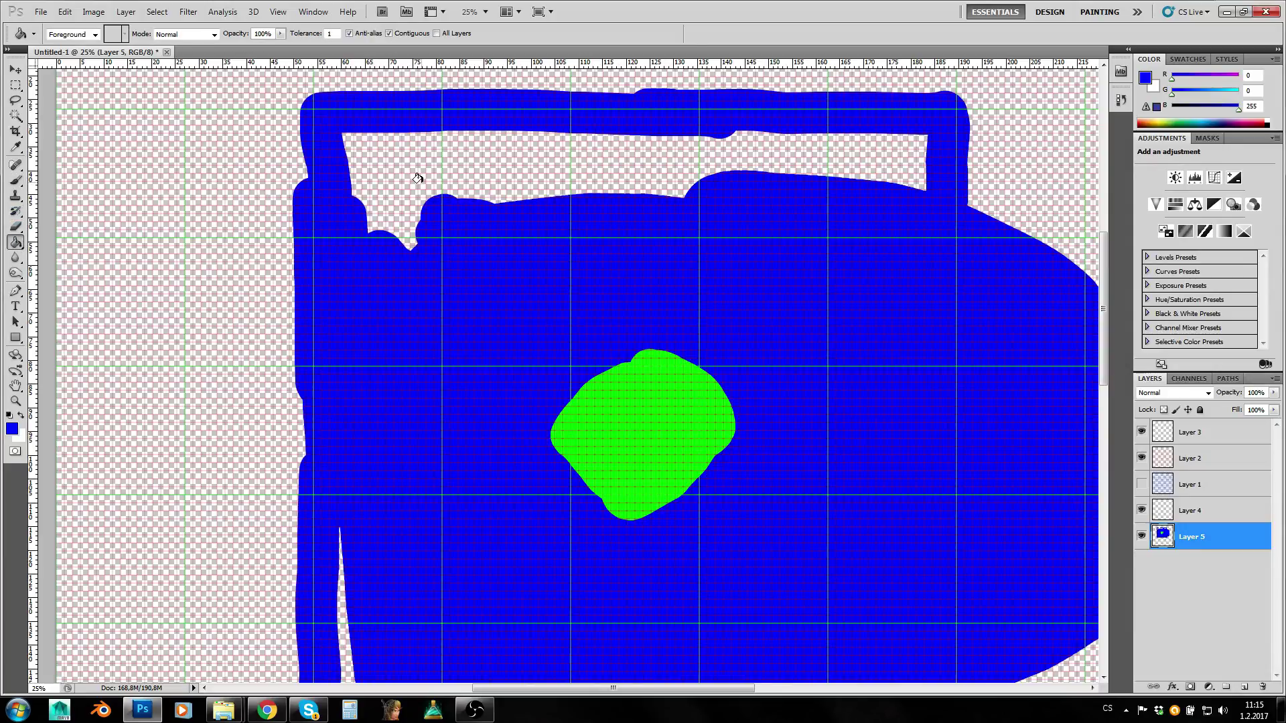
click(421, 180)
scroll(413, 315, down, 5)
click(347, 520)
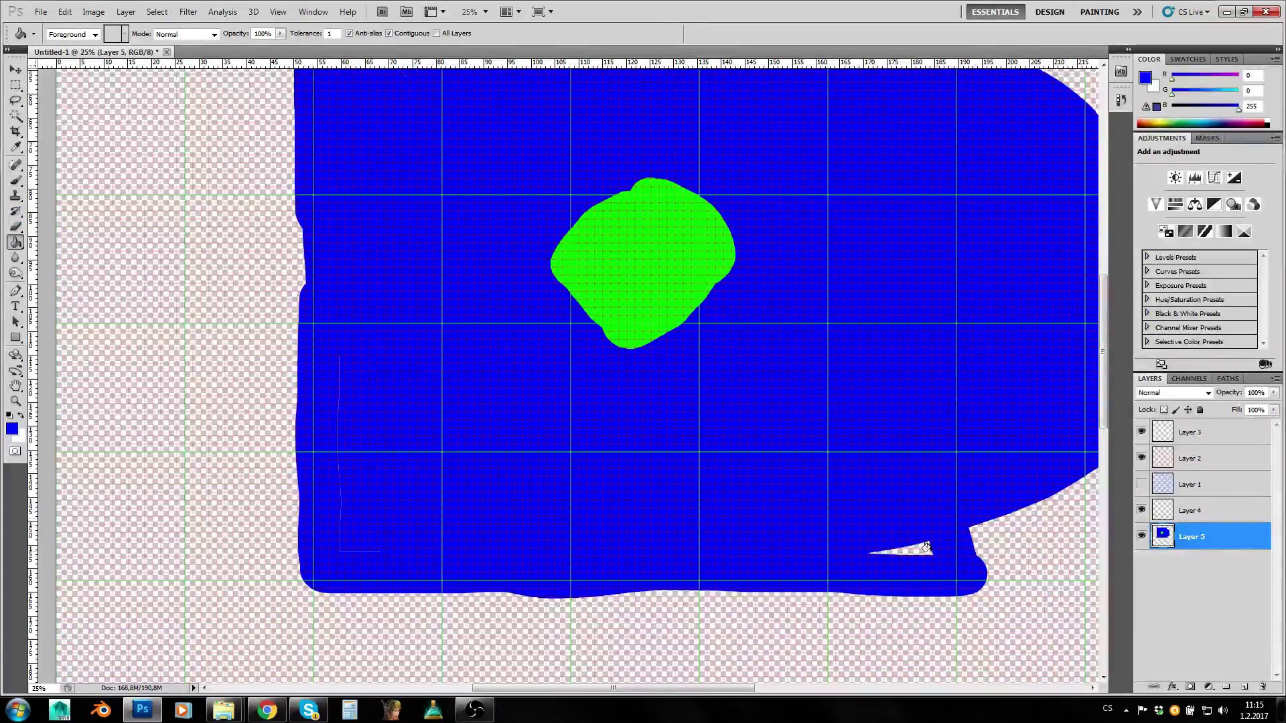
click(923, 546)
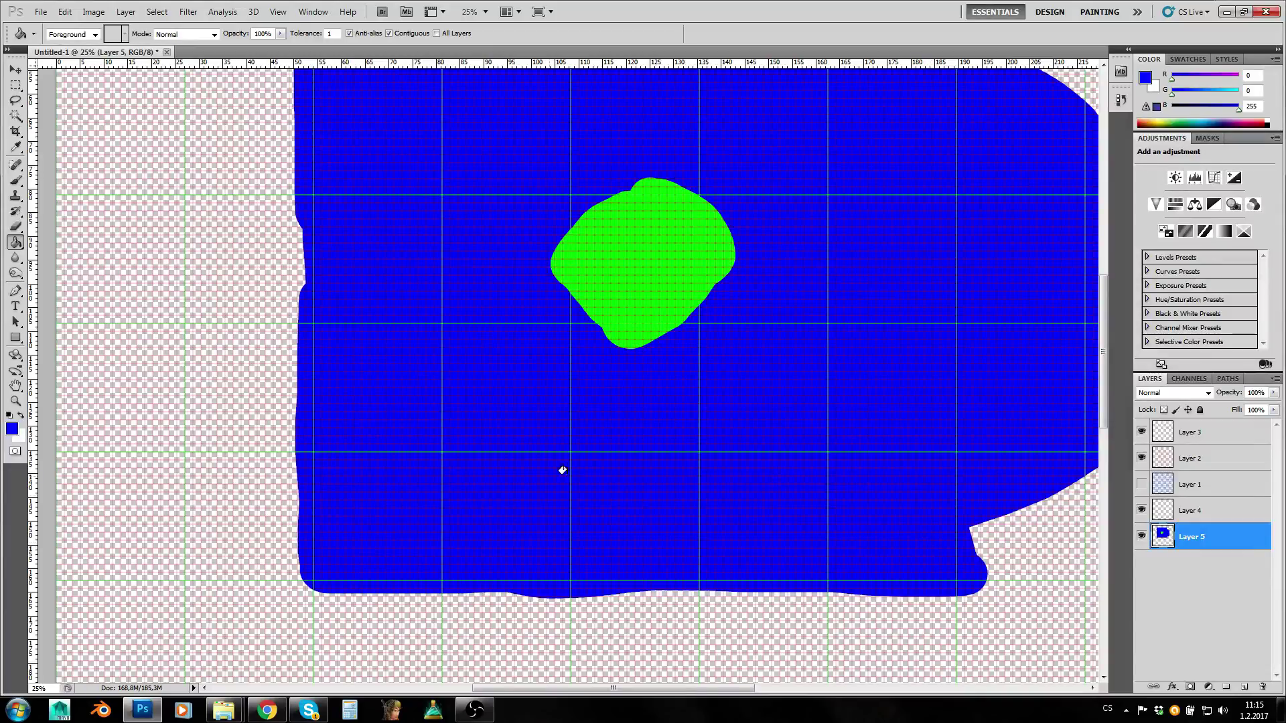
scroll(511, 362, up, 4)
scroll(808, 387, down, 1)
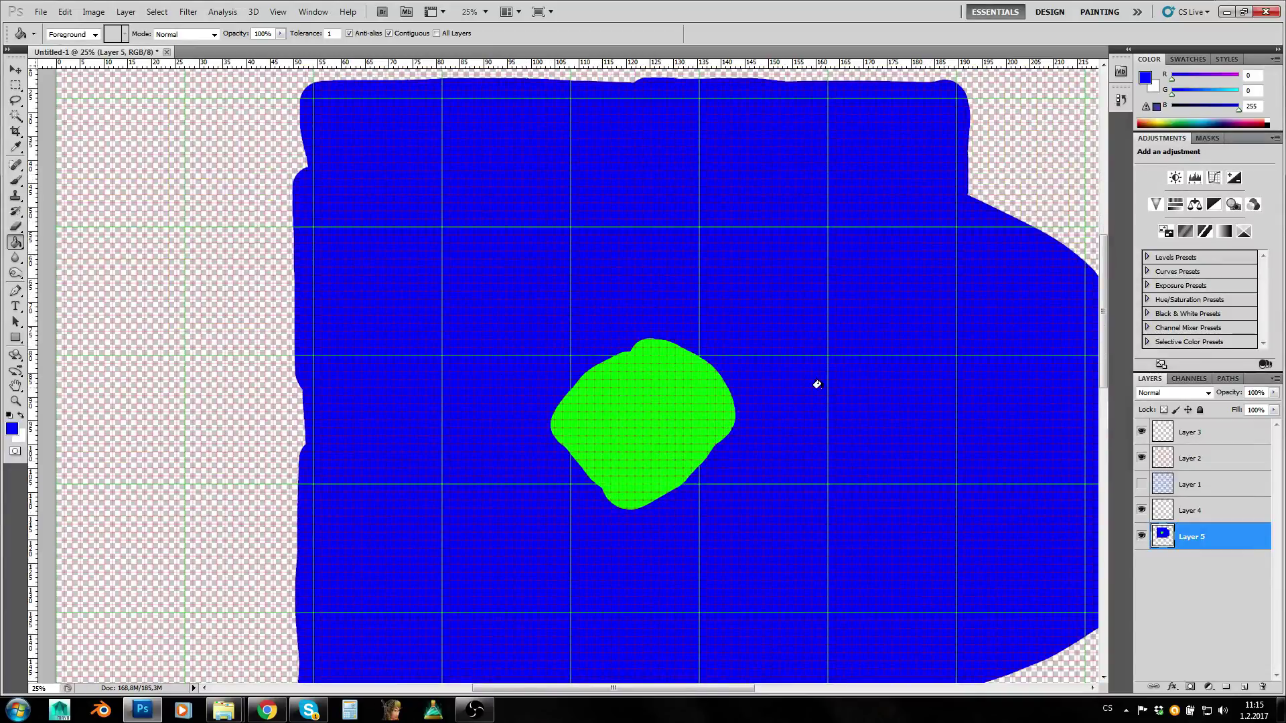
scroll(814, 379, down, 1)
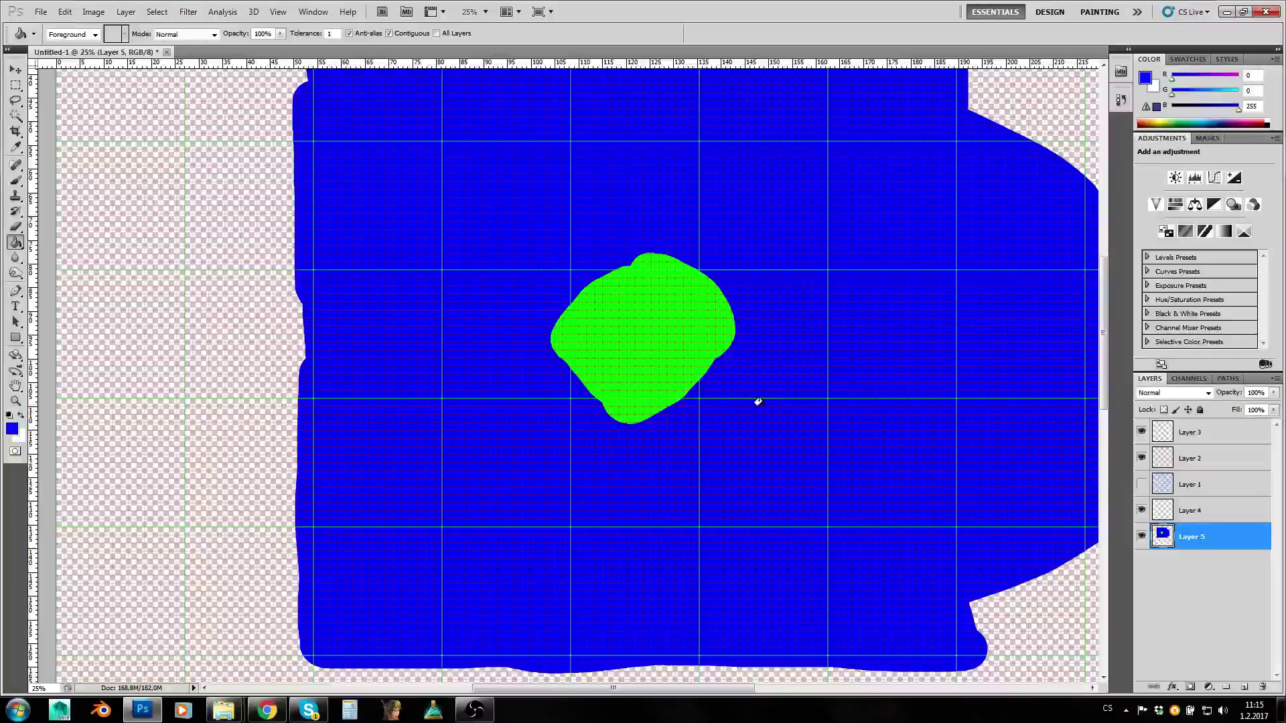
Paint one large and one small filled patch inside the green landmass with a 100 px brush in dark red (R 145, G 0, B 0).
key(z)
click(757, 361)
click(684, 340)
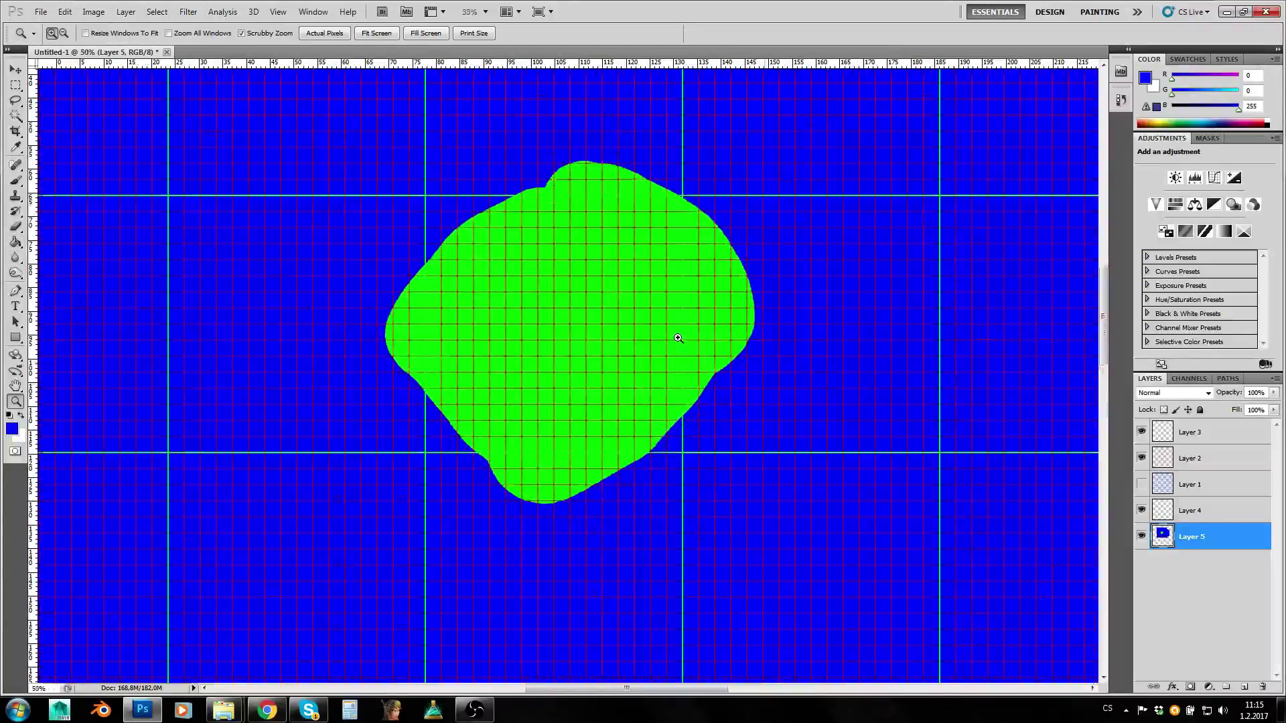
key(b)
right_click(550, 305)
click(673, 314)
text(100)
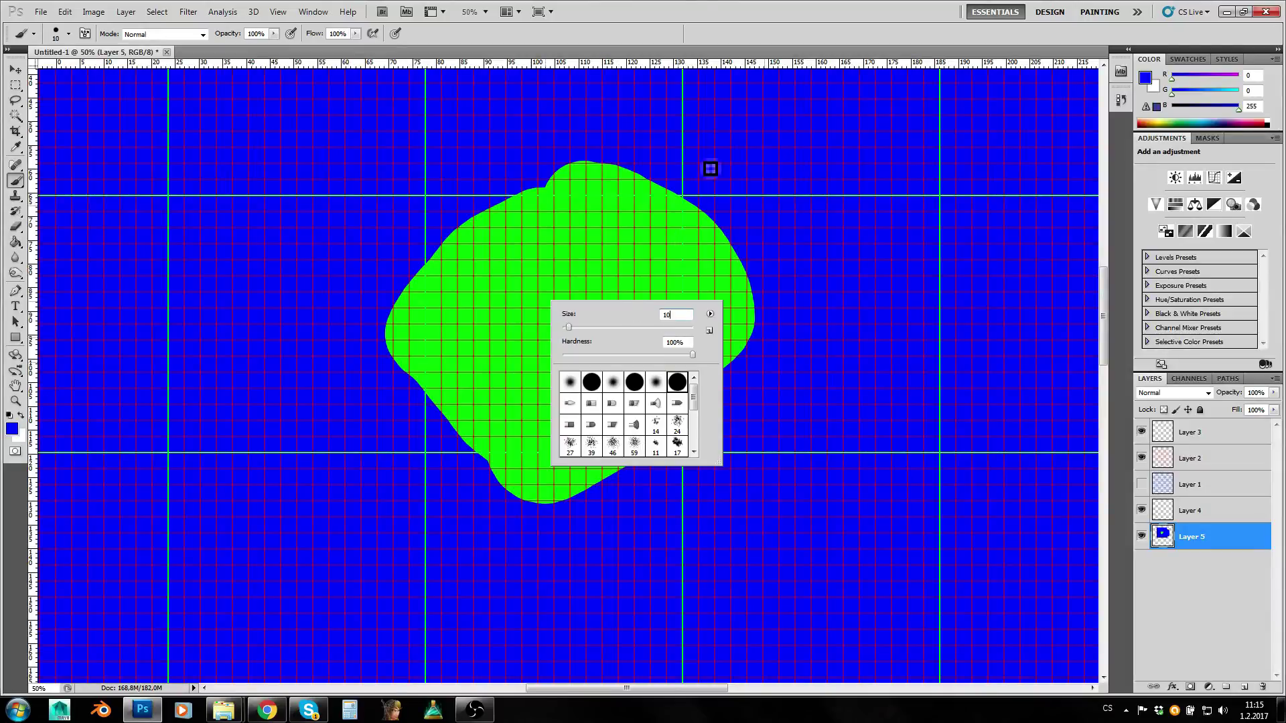
key(Return)
mouse_move(1172, 78)
mouse_down()
mouse_move(1210, 79)
mouse_move(1172, 108)
mouse_up()
click(525, 280)
mouse_move(509, 273)
mouse_down()
mouse_move(546, 332)
mouse_move(535, 281)
mouse_move(499, 327)
mouse_move(516, 360)
mouse_up()
mouse_move(608, 362)
mouse_down()
mouse_move(600, 378)
mouse_move(620, 388)
mouse_move(604, 366)
mouse_up()
mouse_move(518, 323)
mouse_down()
mouse_move(575, 315)
mouse_move(563, 352)
mouse_move(578, 280)
mouse_up()
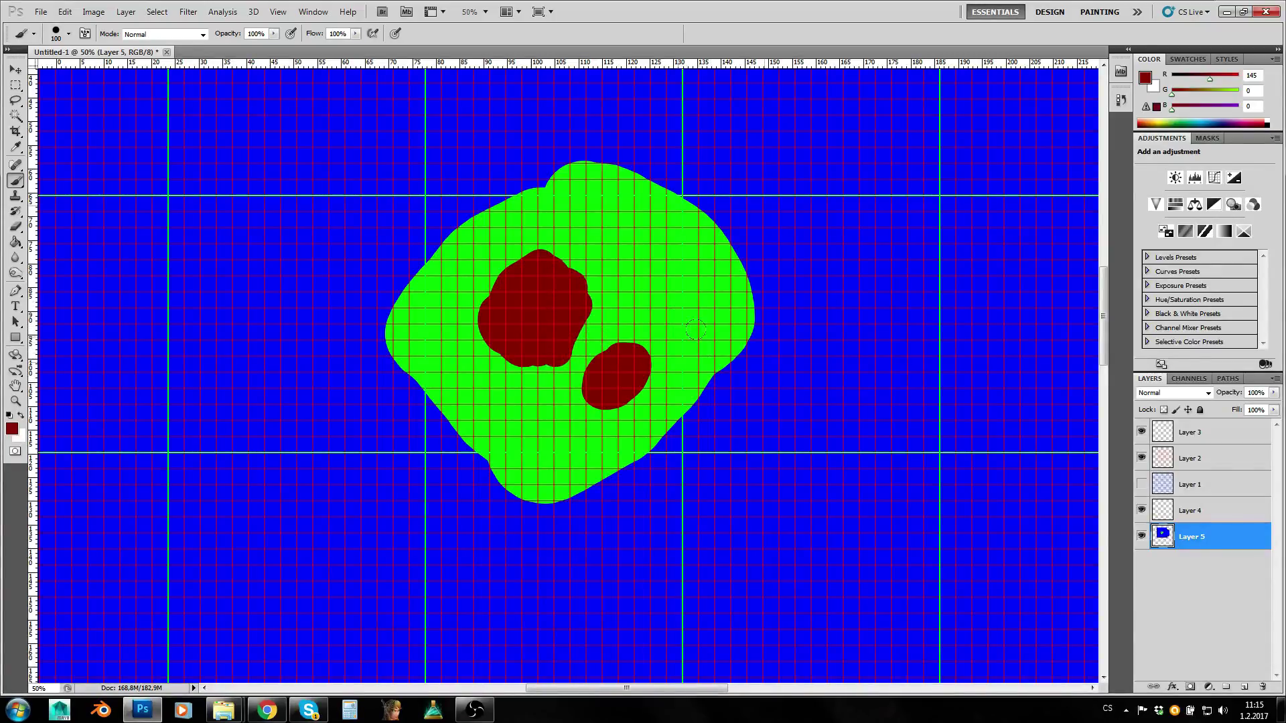
Set the brush size to 50 px.
key(z)
click(747, 316)
click(707, 338)
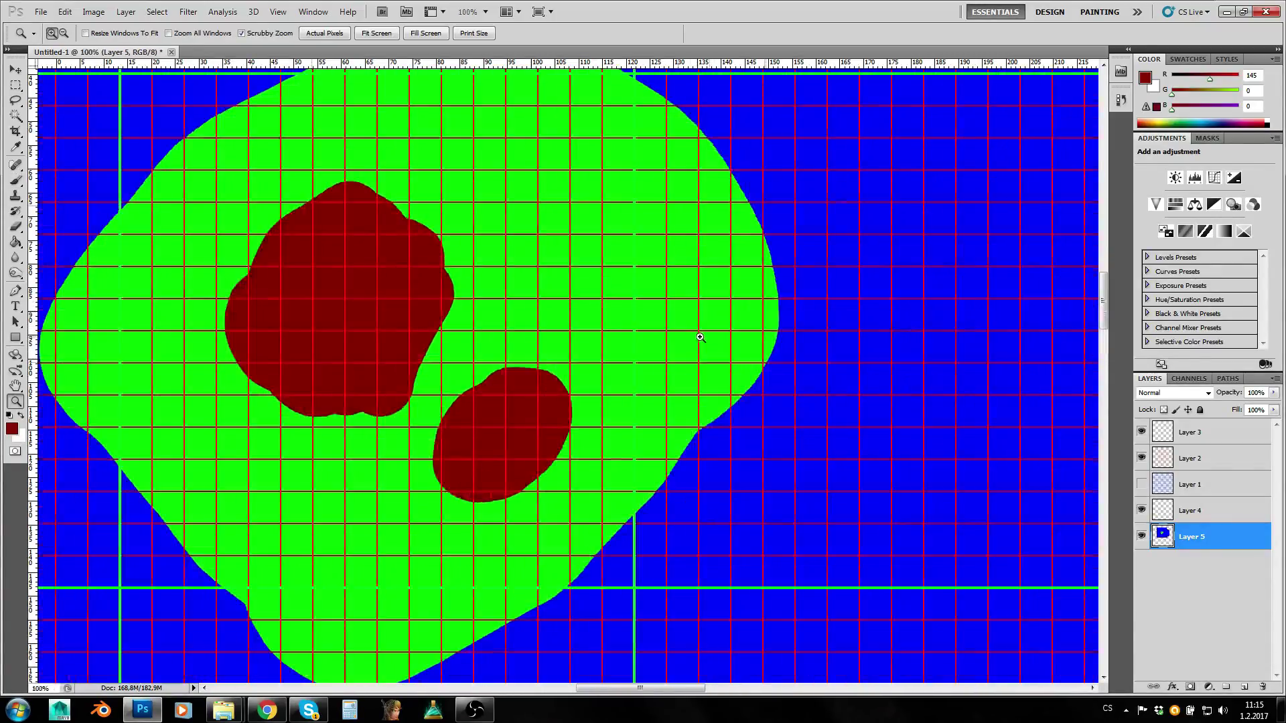
key(b)
right_click(685, 339)
text(50)
key(Return)
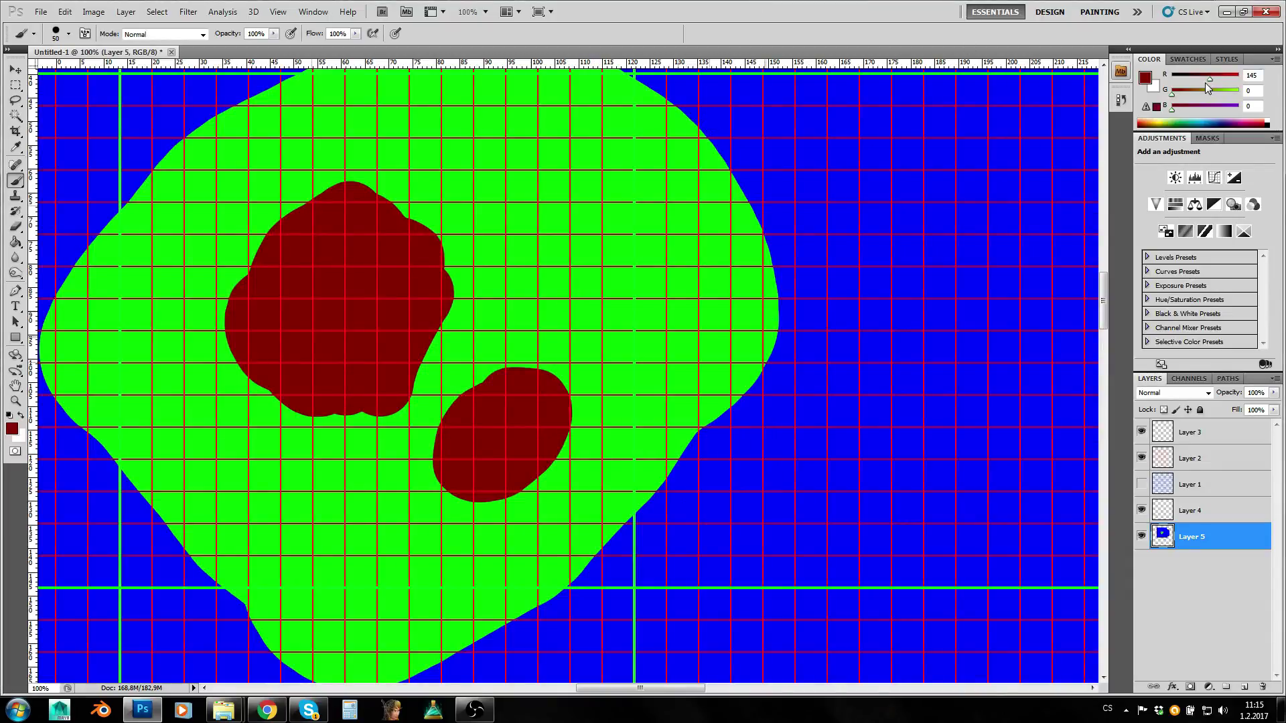
Set the foreground colour to black (R 0, G 0, B 0) and the brush size to 30 px for detail on the east coast.
drag(1208, 76, 1147, 83)
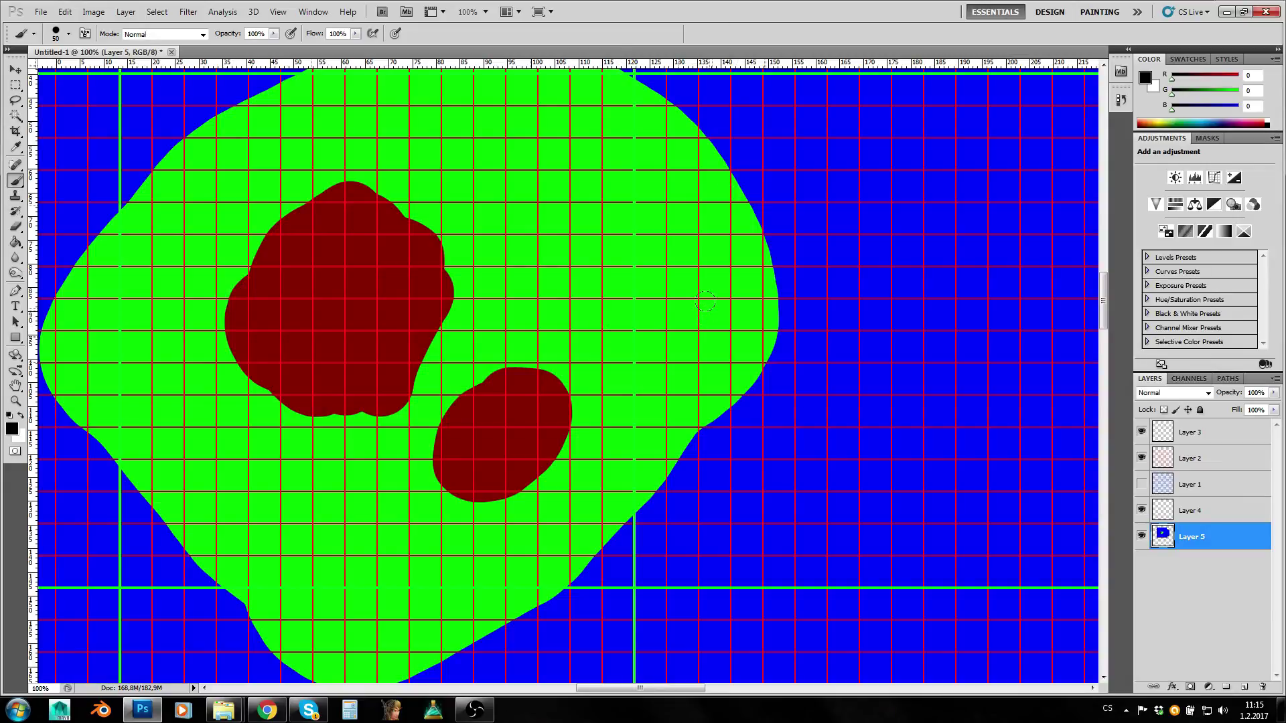
scroll(705, 308, up, 1)
right_click(718, 344)
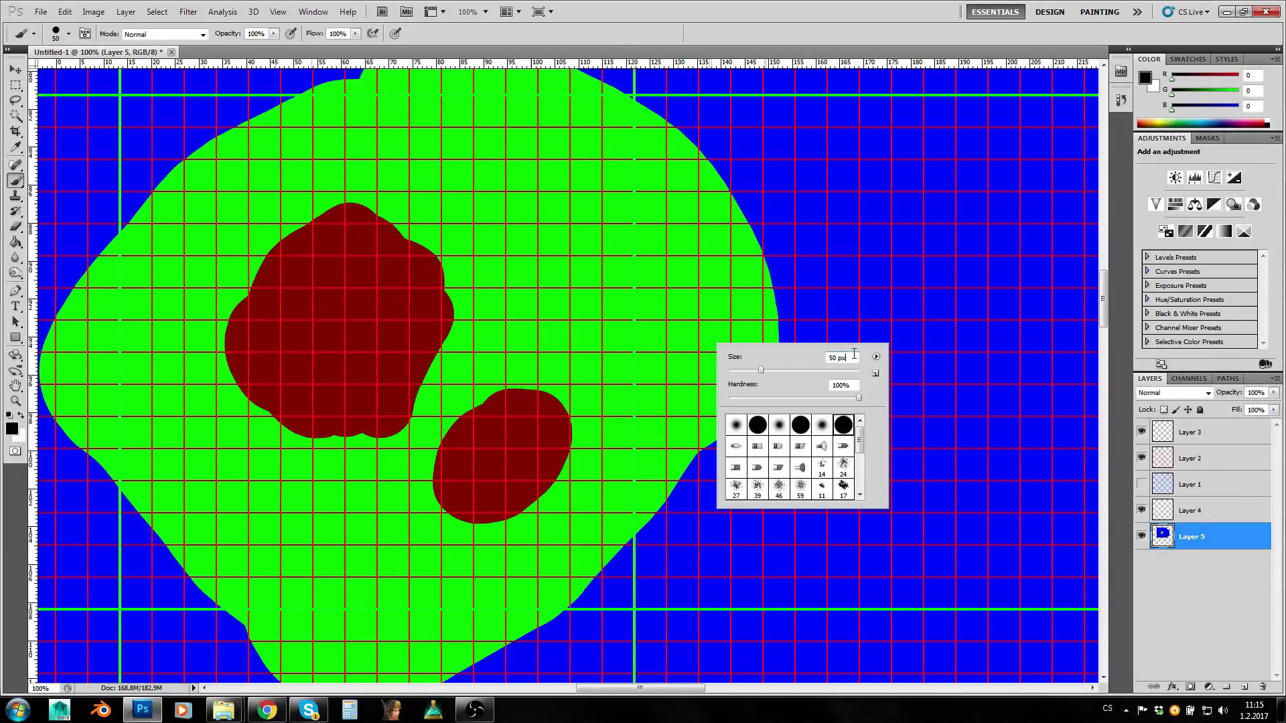
text(30)
key(Return)
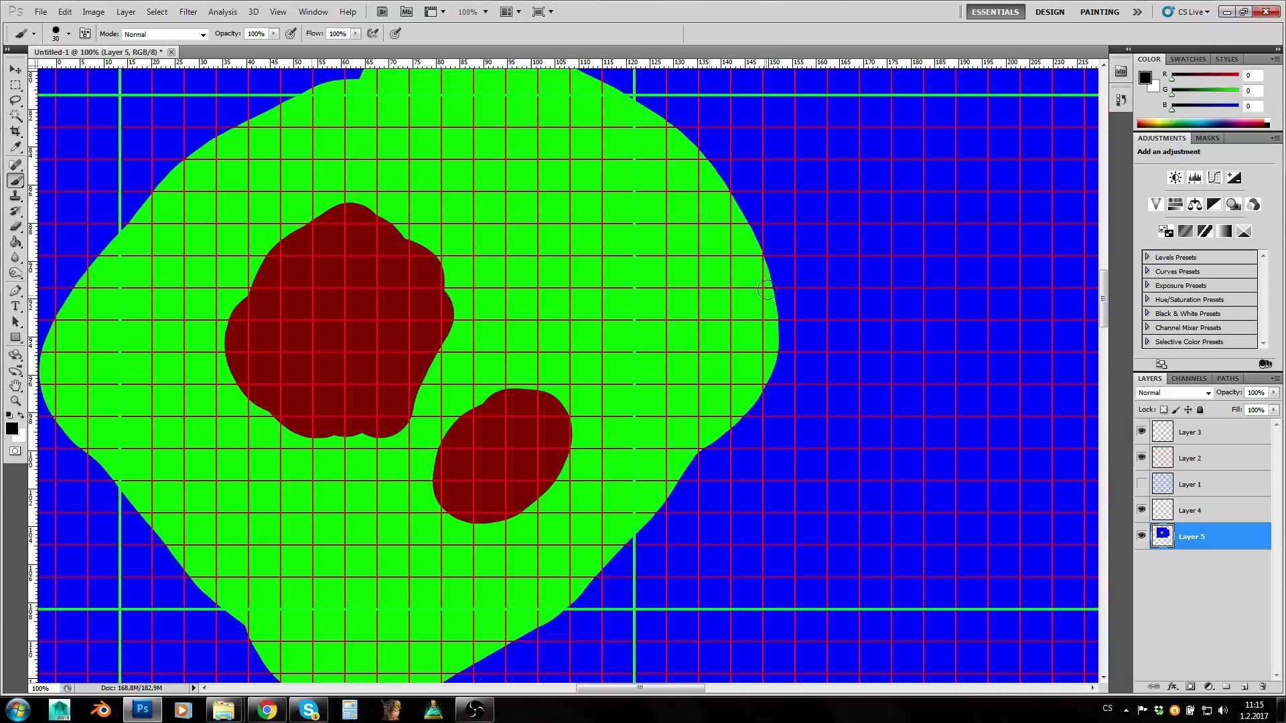
key(z)
click(726, 310)
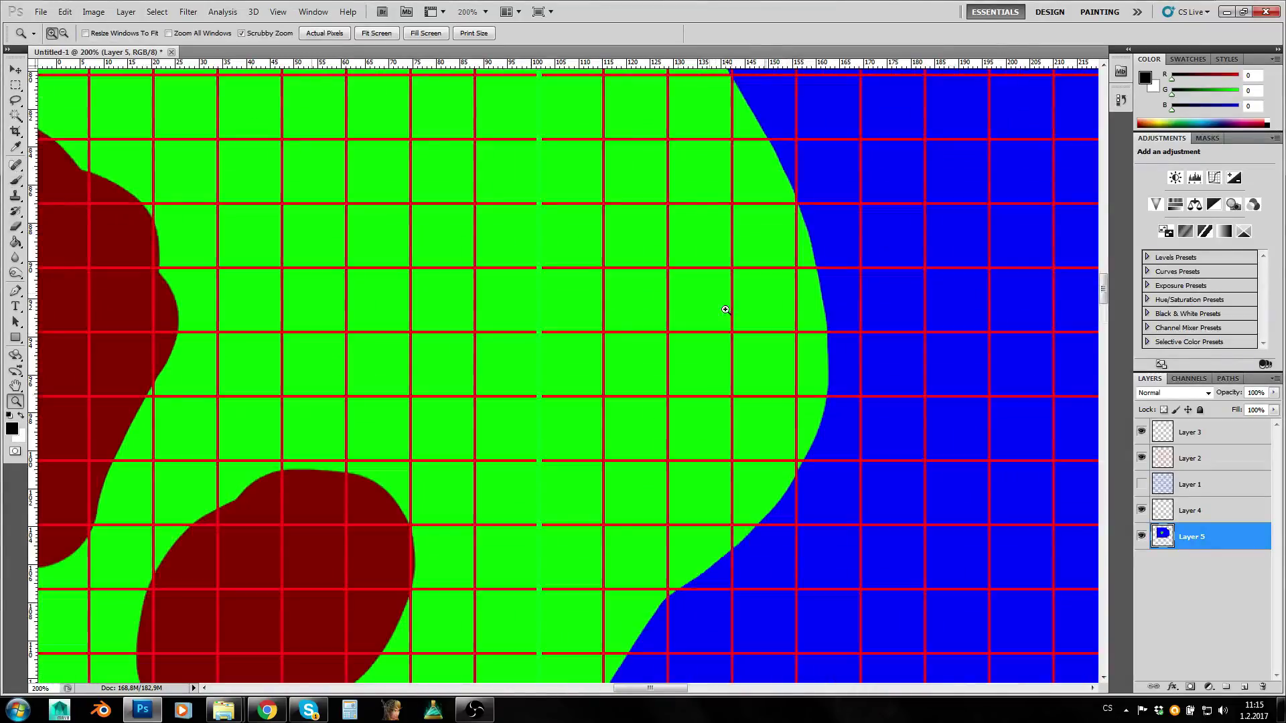
key(b)
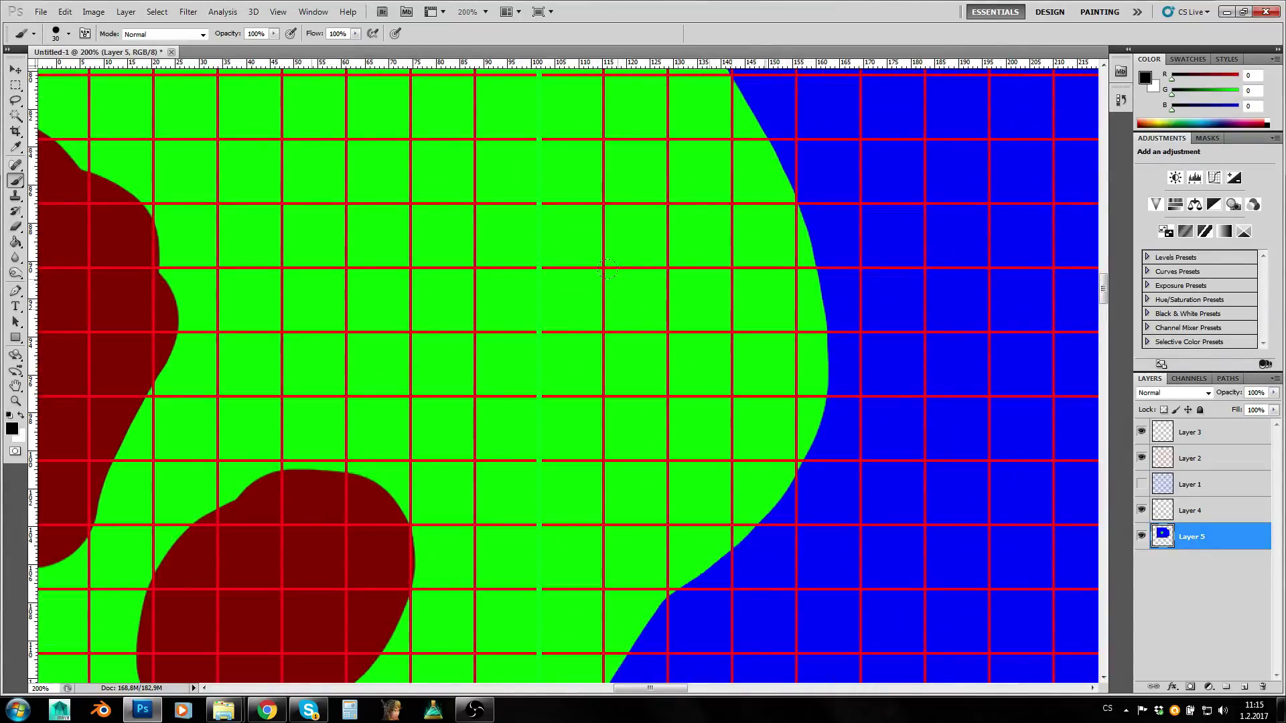
Paint scattered small black patches near the landmass's east coast and two black strokes reaching from the shore into the sea.
click(617, 284)
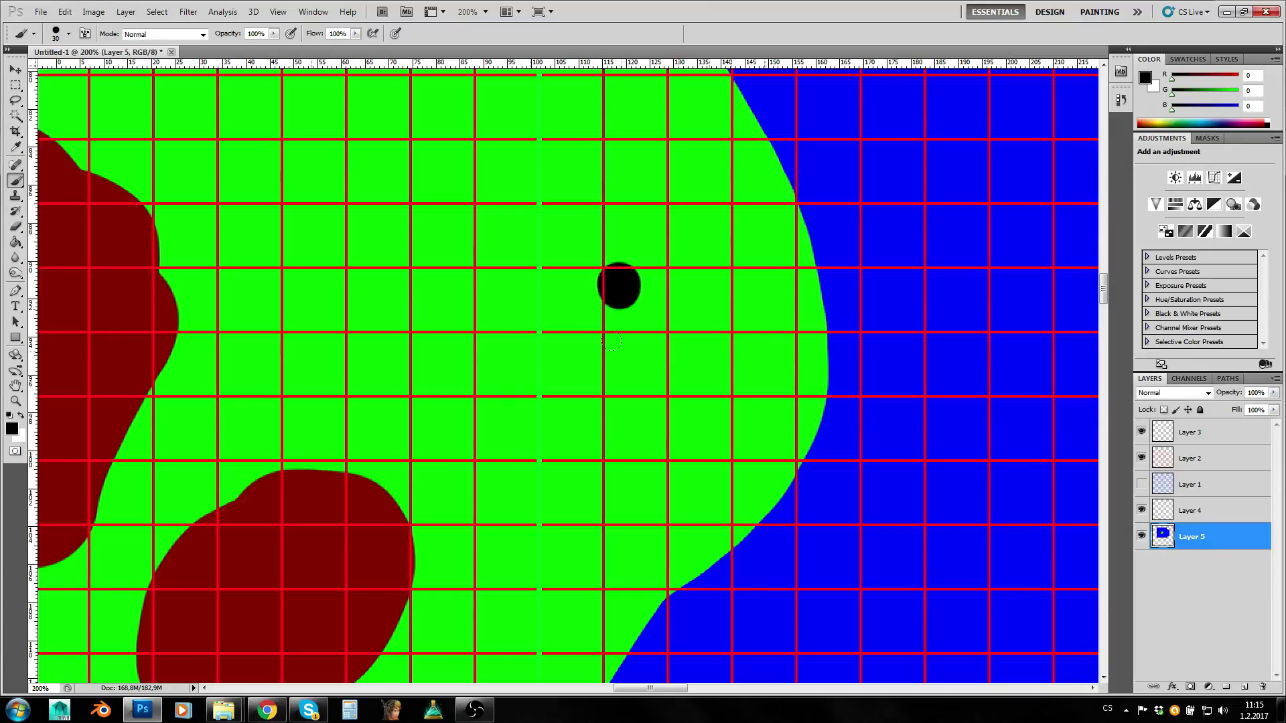
mouse_move(602, 337)
mouse_down()
mouse_move(640, 335)
mouse_move(642, 369)
mouse_up()
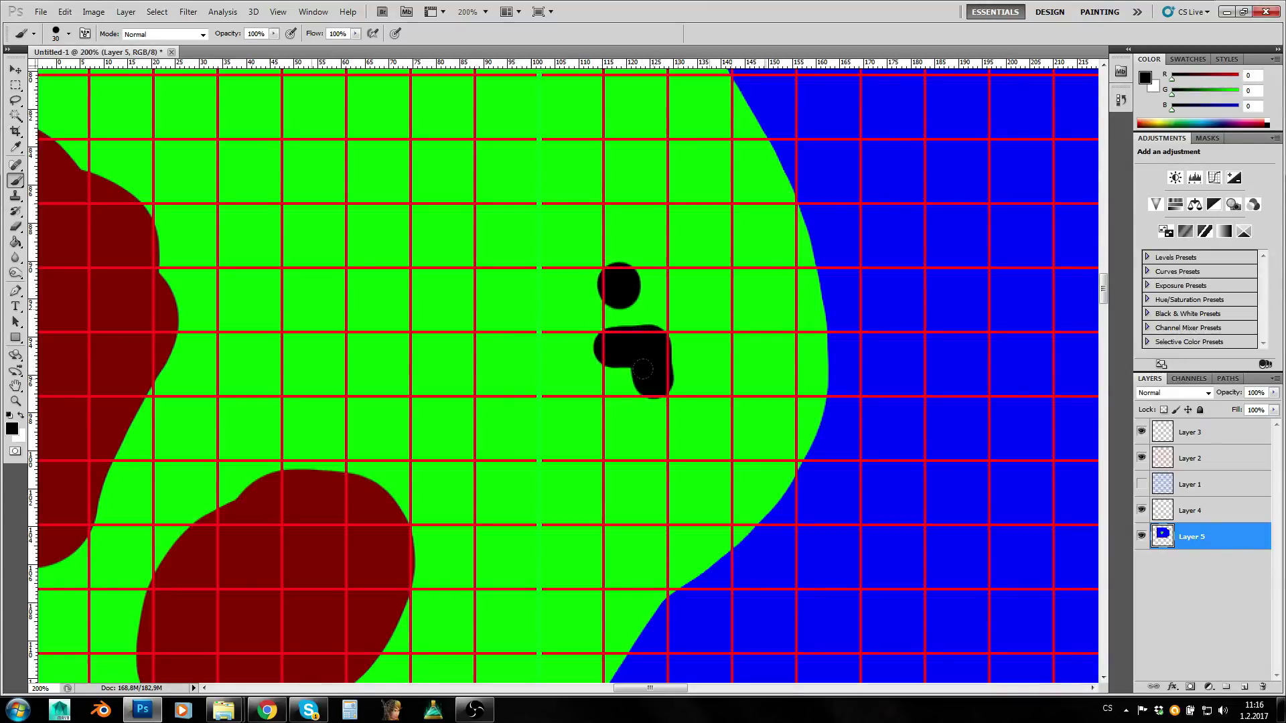
mouse_move(691, 448)
mouse_down()
mouse_move(665, 471)
mouse_move(670, 502)
mouse_move(707, 498)
mouse_move(704, 463)
mouse_move(688, 486)
mouse_up()
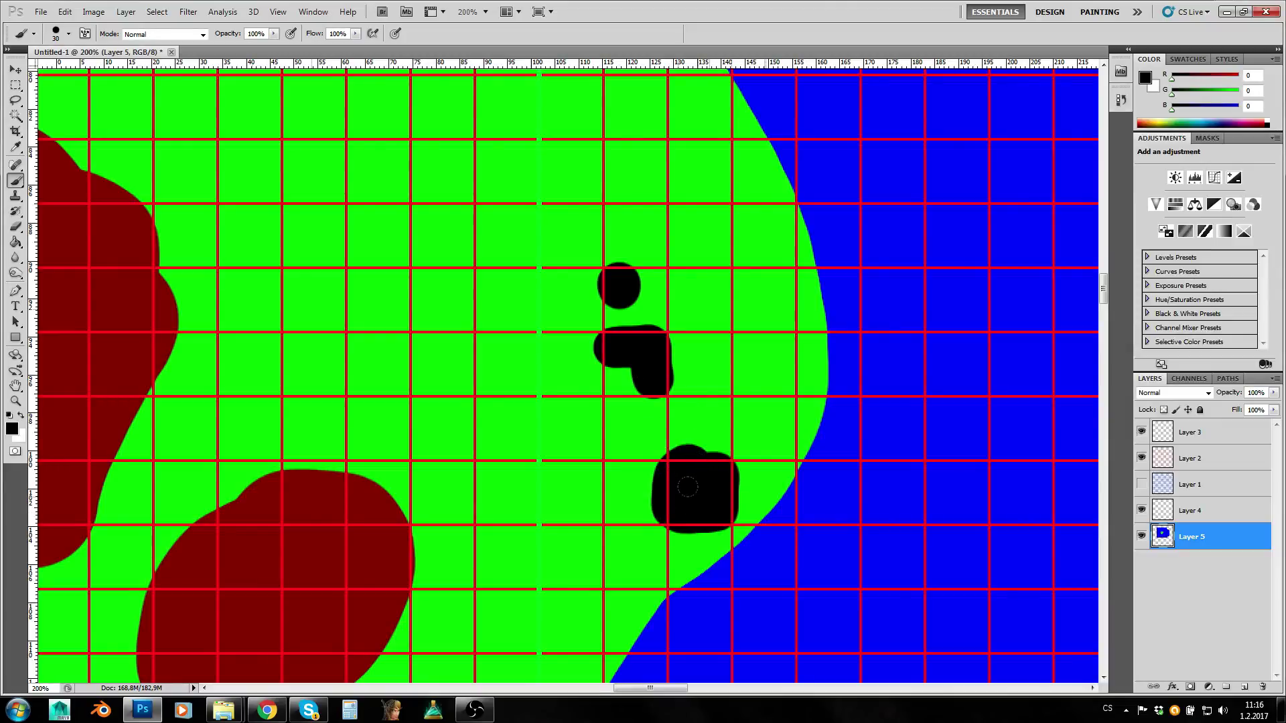
scroll(690, 489, up, 1)
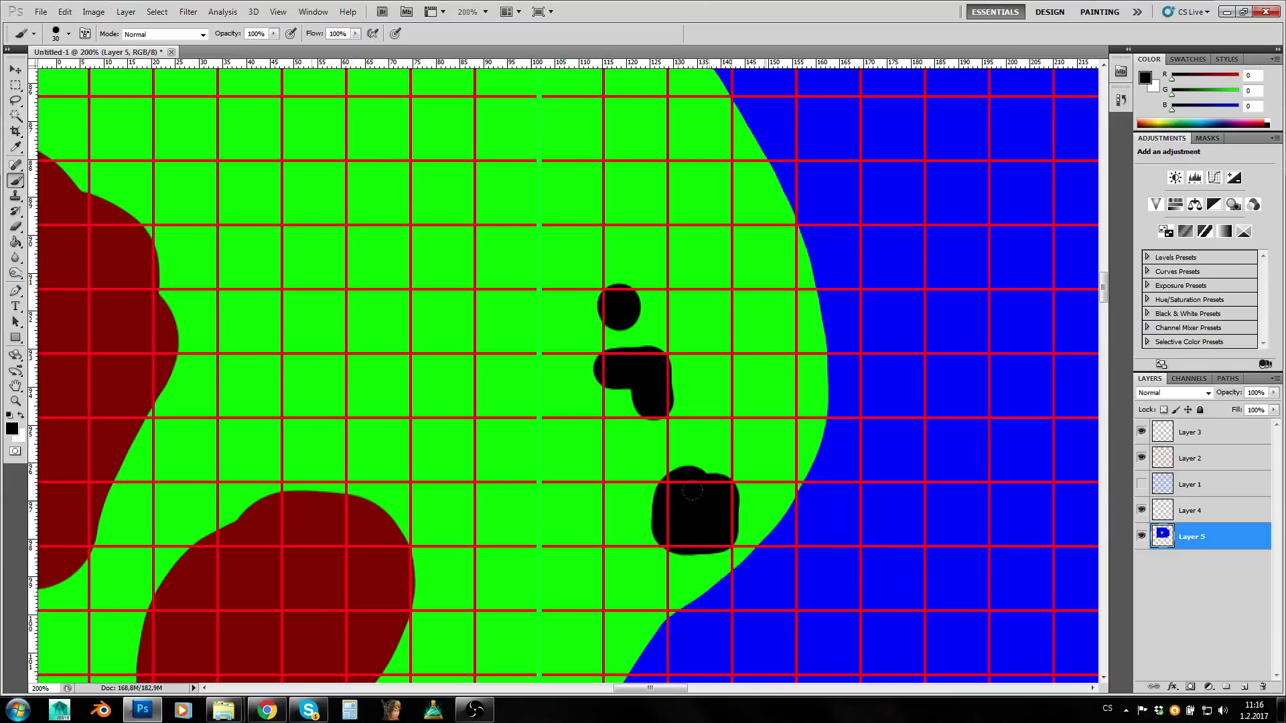
mouse_move(714, 276)
mouse_down()
mouse_move(763, 378)
mouse_move(757, 355)
mouse_move(727, 372)
mouse_up()
mouse_move(643, 211)
mouse_down()
mouse_move(596, 236)
mouse_move(592, 213)
mouse_move(627, 238)
mouse_up()
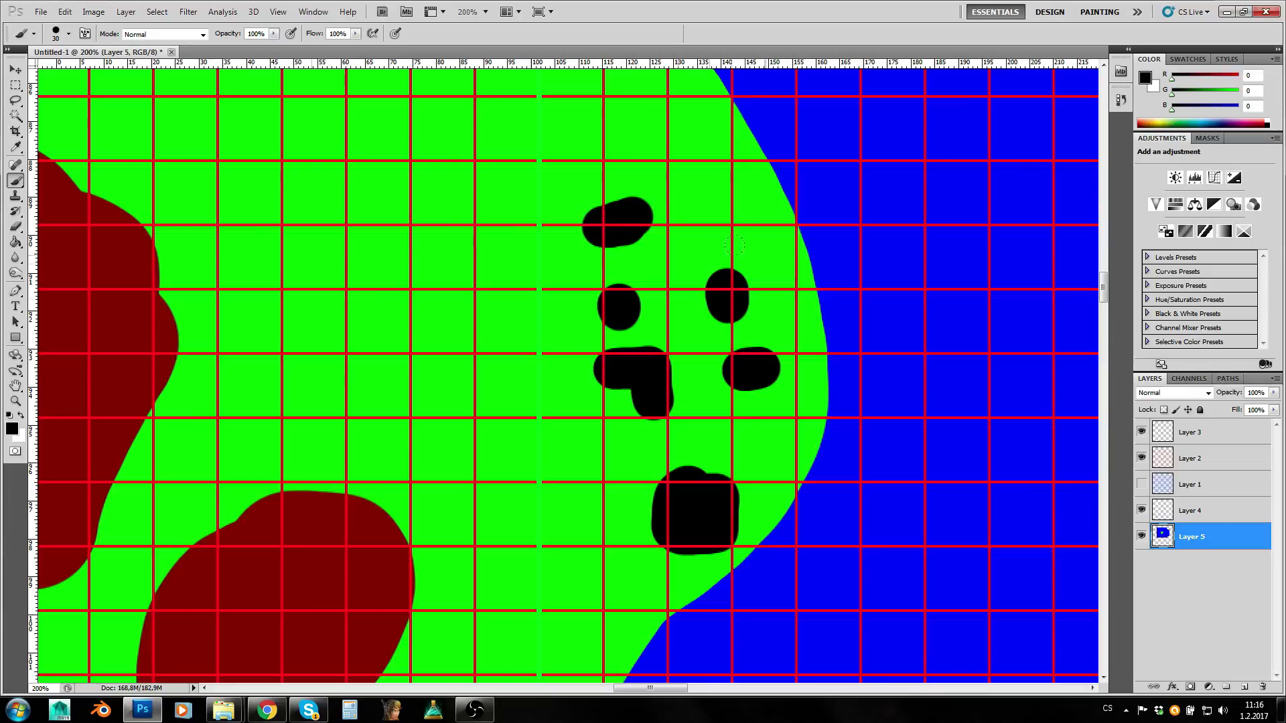
drag(804, 300, 891, 261)
mouse_move(818, 373)
mouse_down()
mouse_move(894, 370)
mouse_move(797, 318)
mouse_up()
key(z)
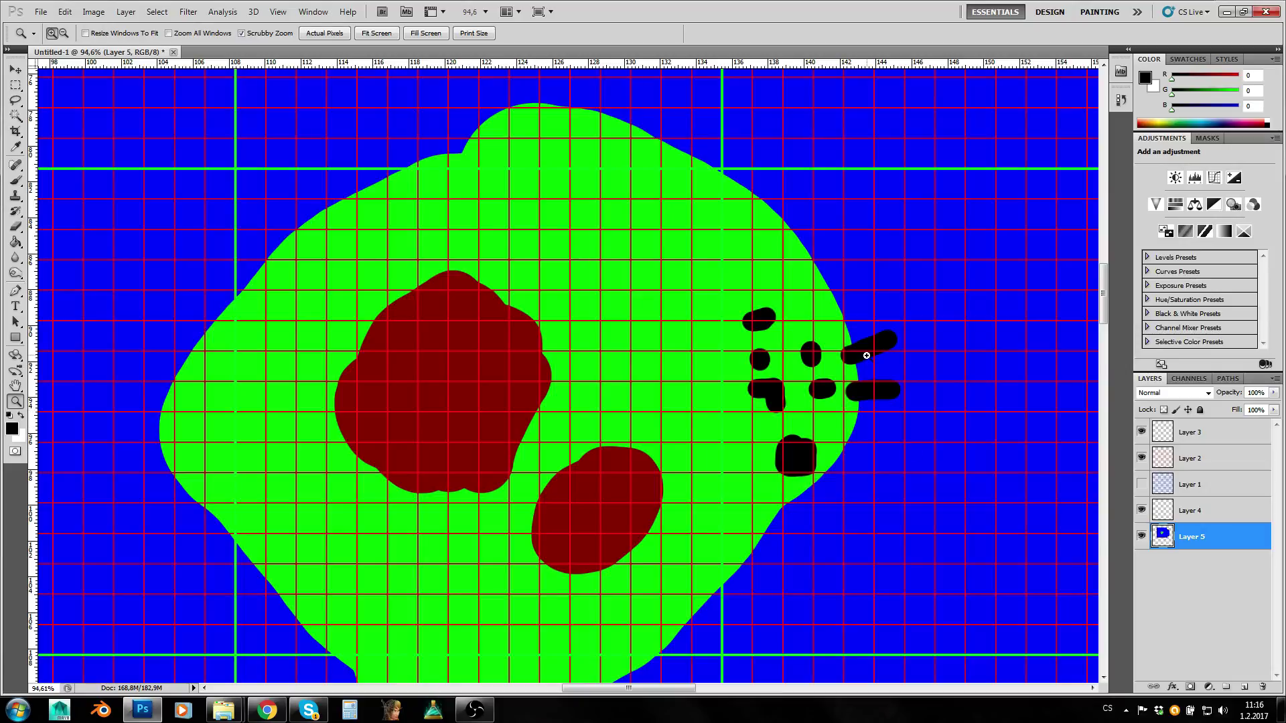
drag(854, 372, 726, 408)
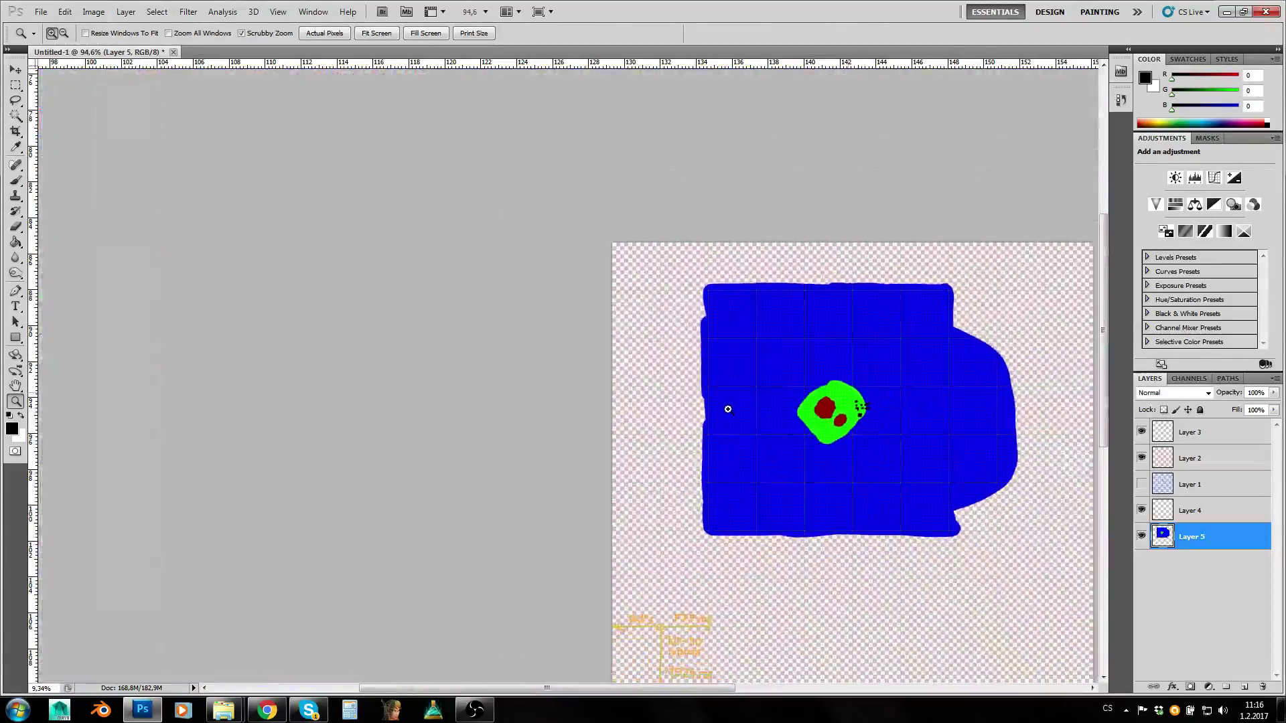
click(893, 440)
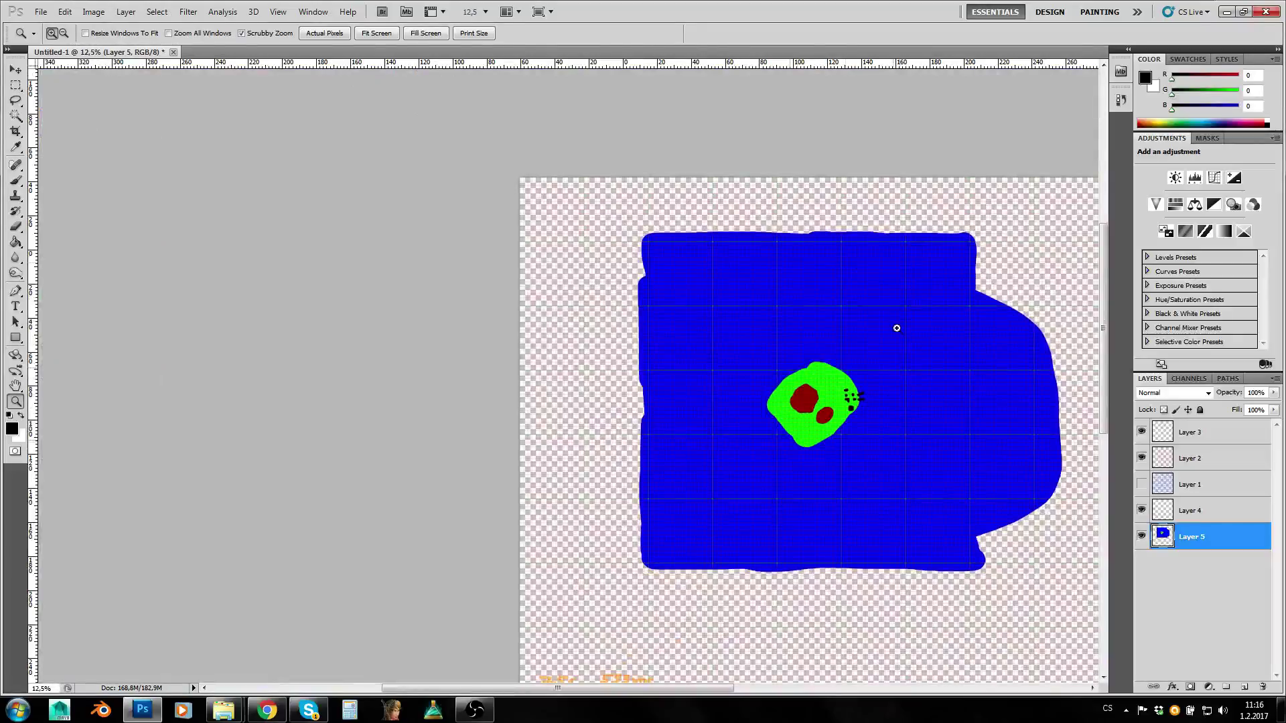
Try a black 30 px stroke from the east coast patches around the north coast to the western shore, and undo it.
click(890, 402)
click(927, 388)
click(858, 416)
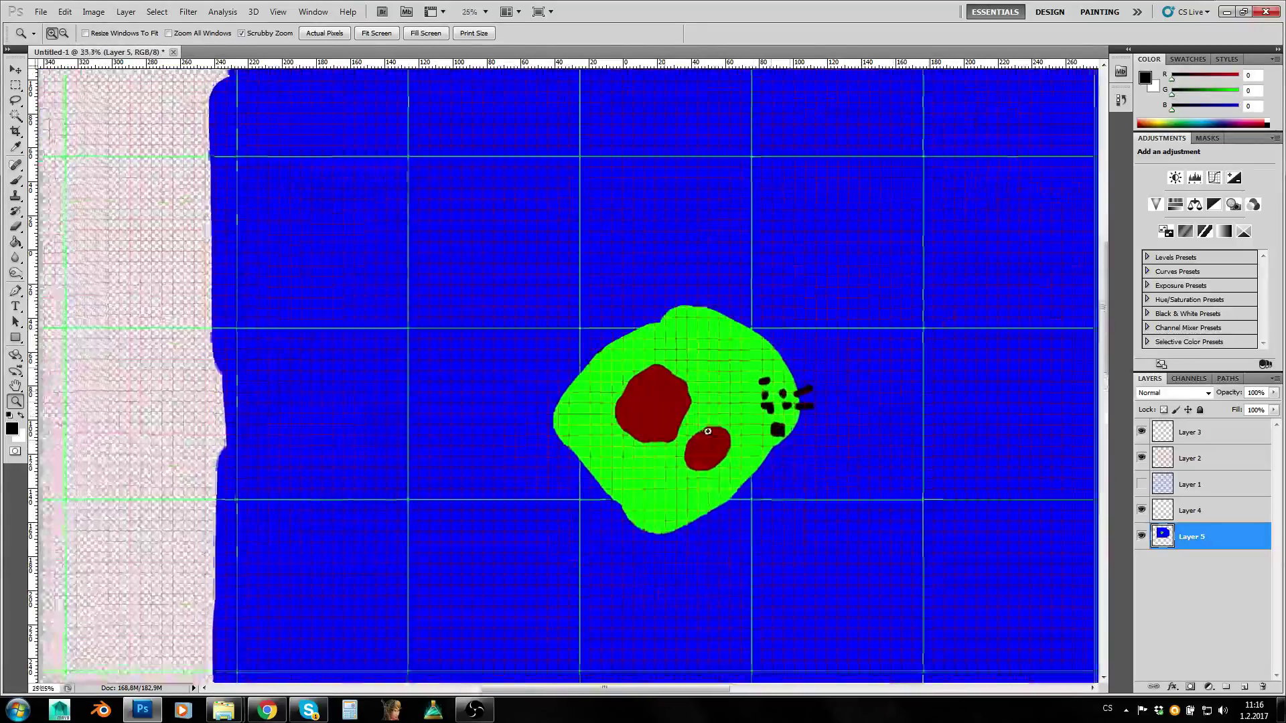
click(708, 431)
click(713, 429)
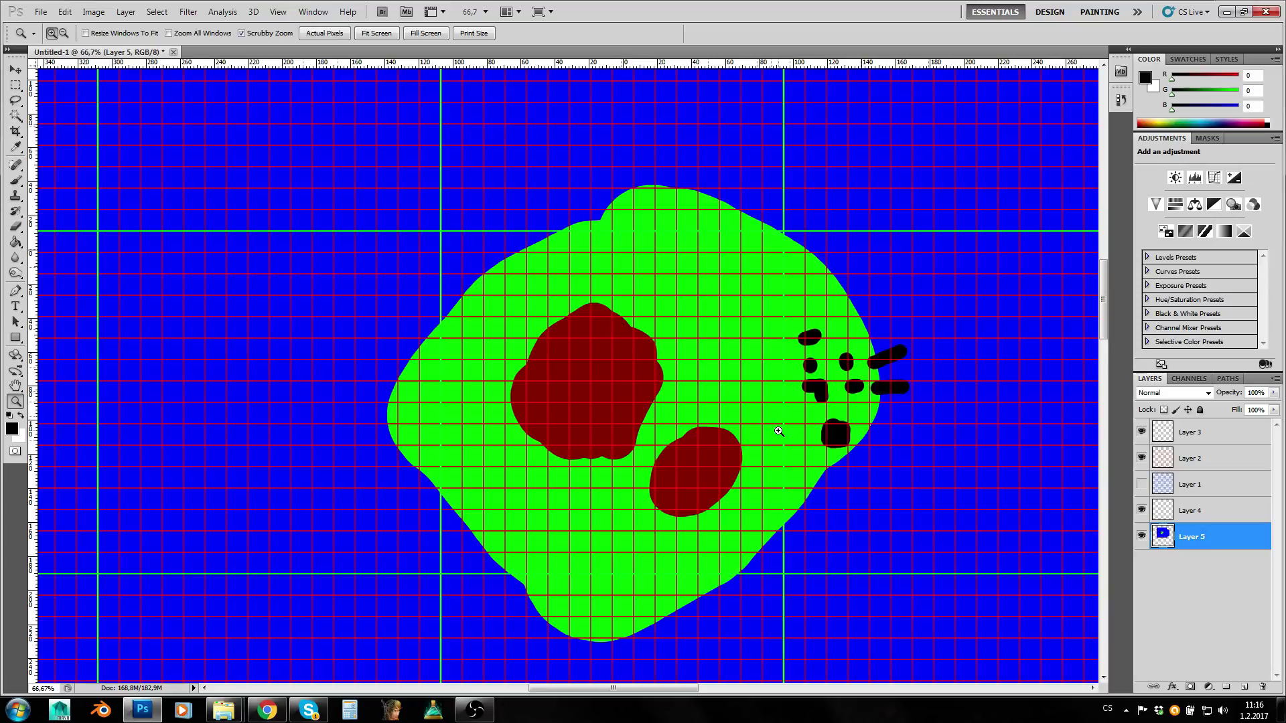
click(15, 181)
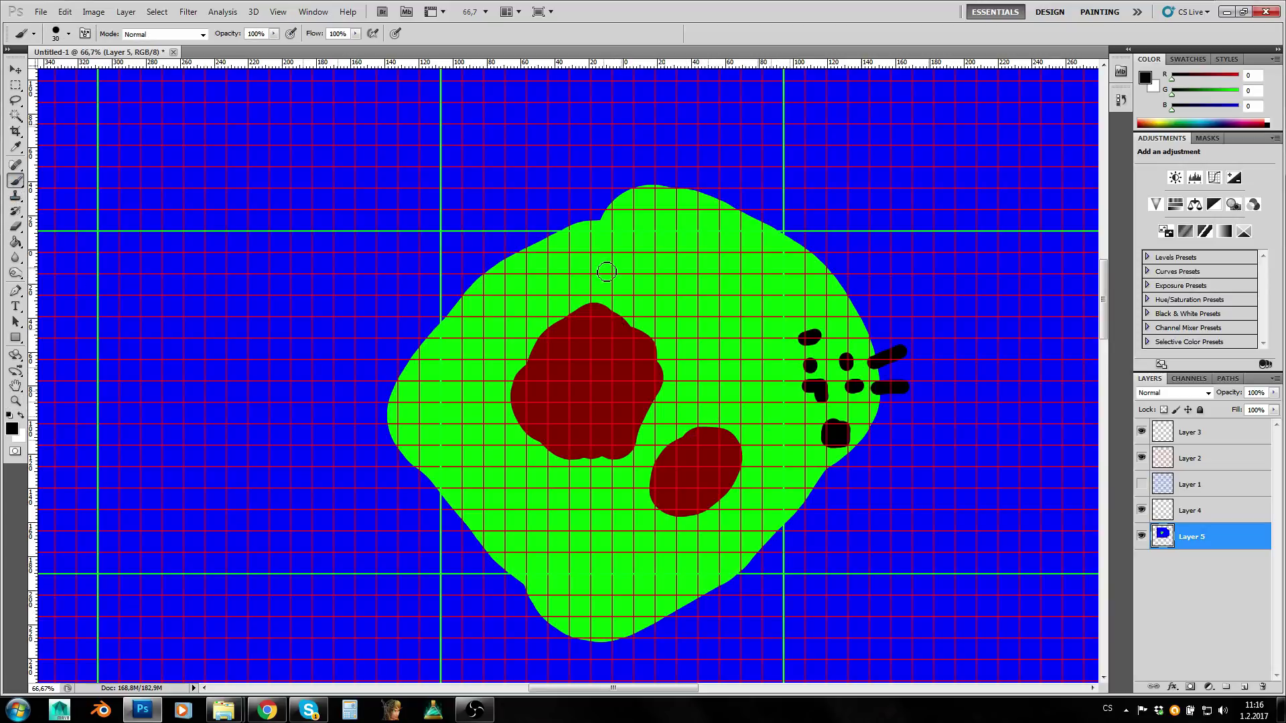
mouse_move(859, 338)
mouse_down()
mouse_move(798, 244)
mouse_move(637, 208)
mouse_move(498, 317)
mouse_move(424, 413)
mouse_up()
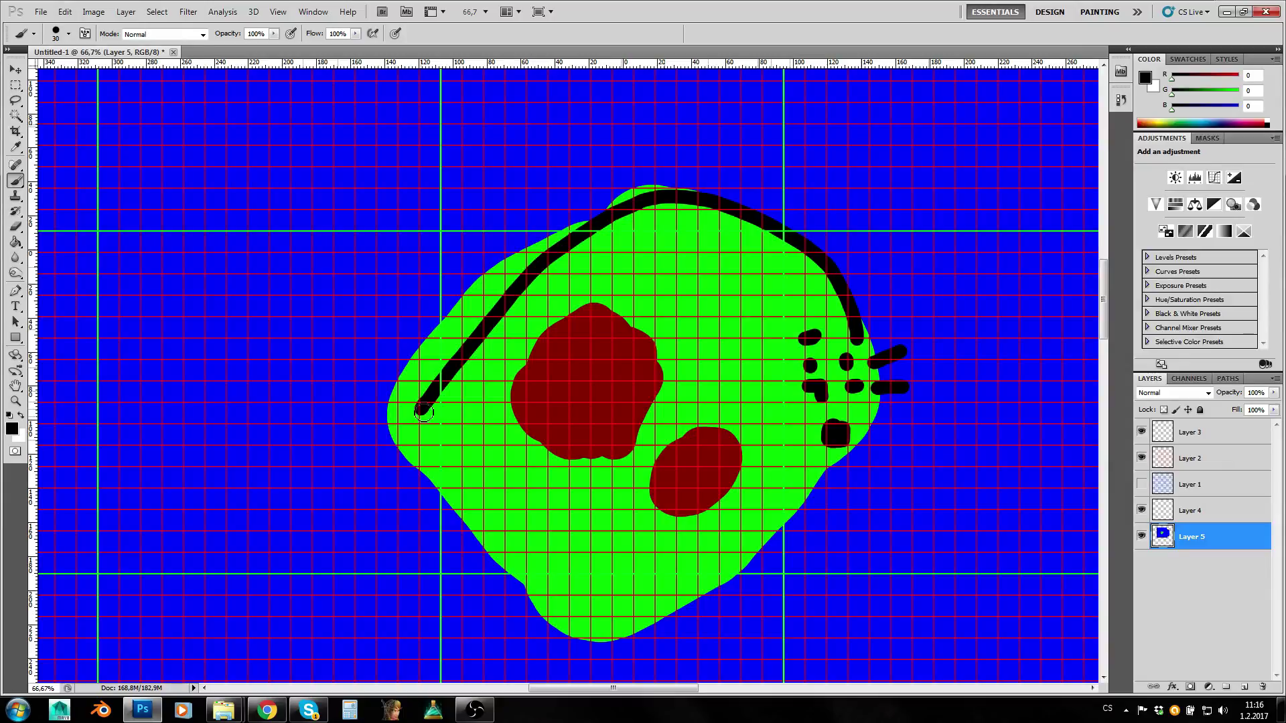
key(ctrl+z)
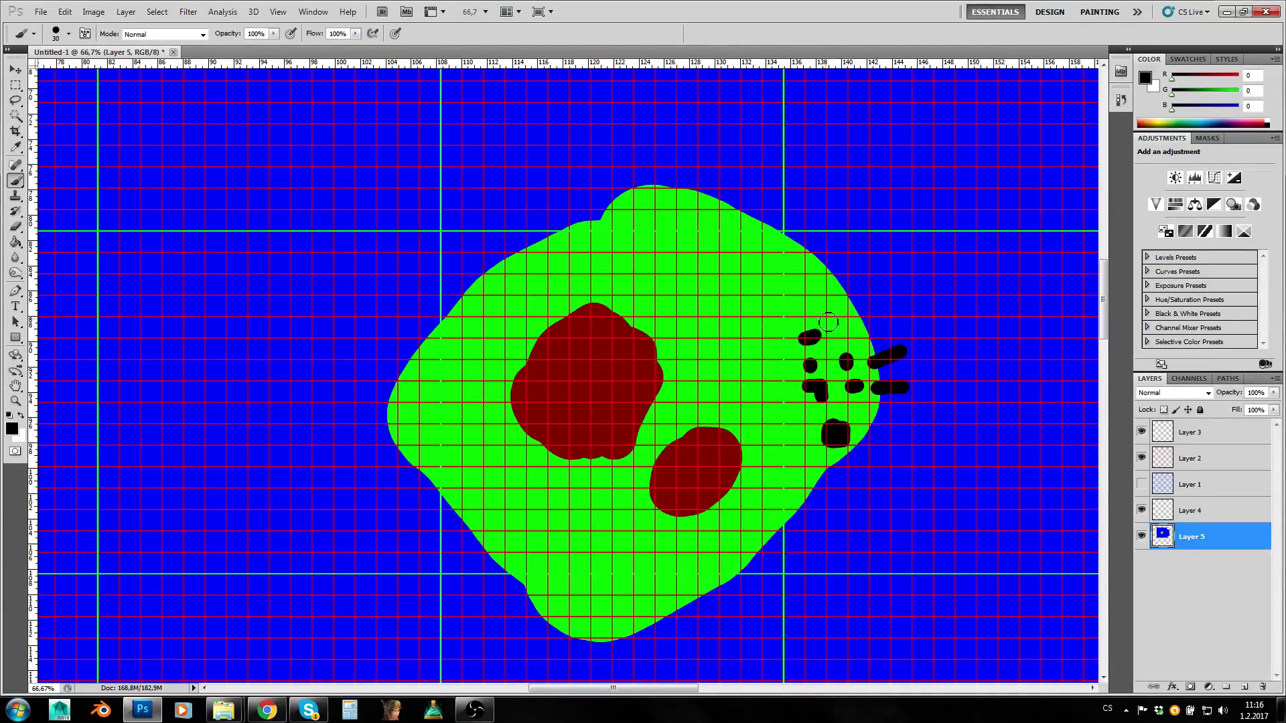
Examine the painted island up close and the whole surrounding sea area against the ADT grid.
key(z)
alt+click(945, 365)
alt+click(944, 364)
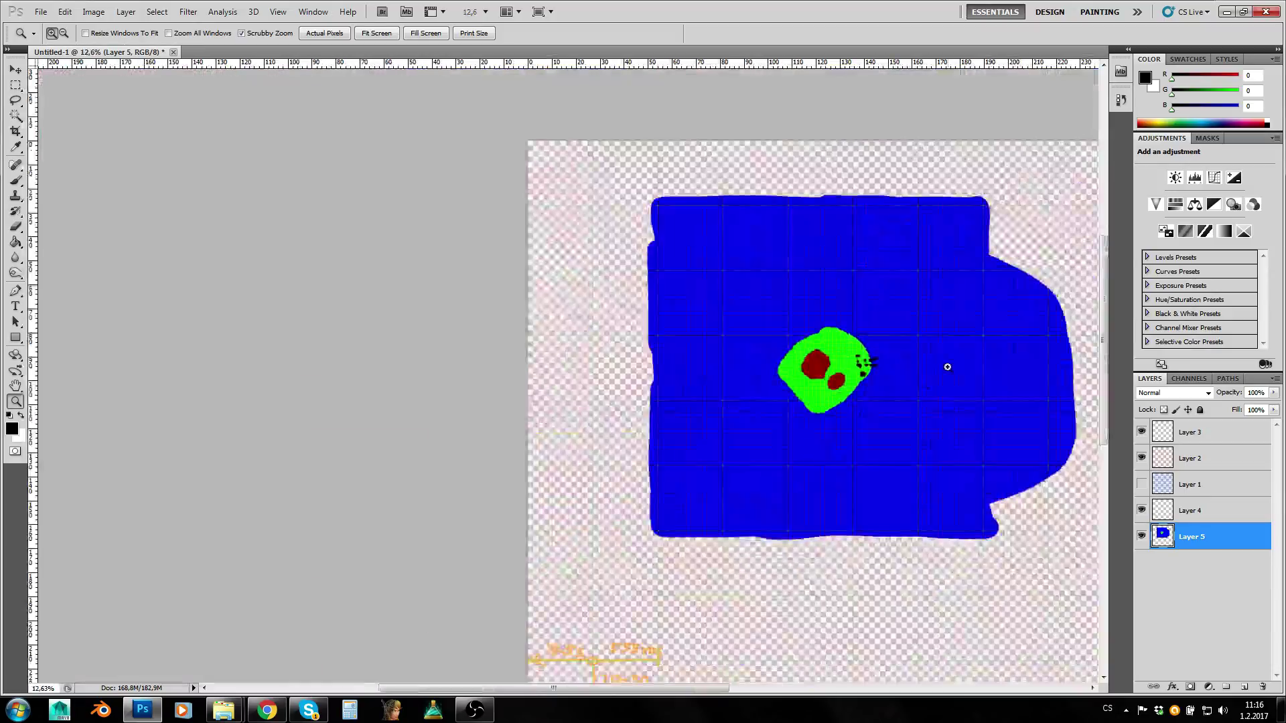
click(947, 367)
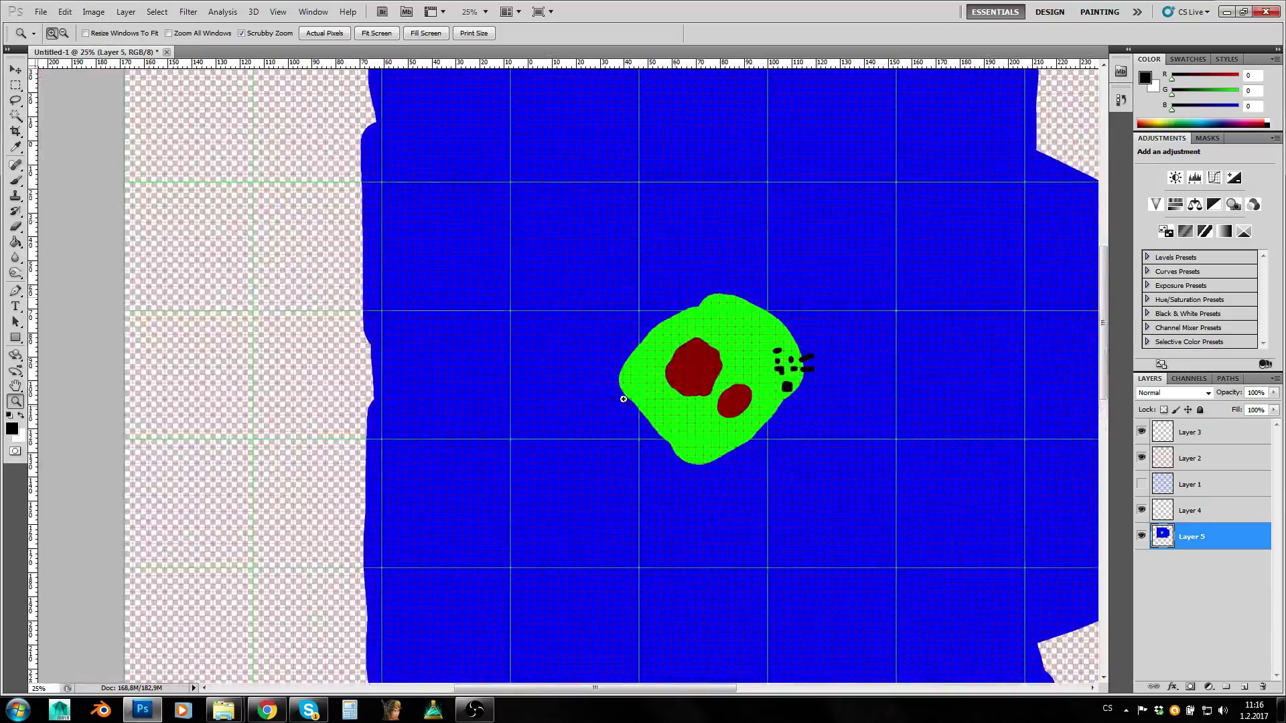
click(781, 422)
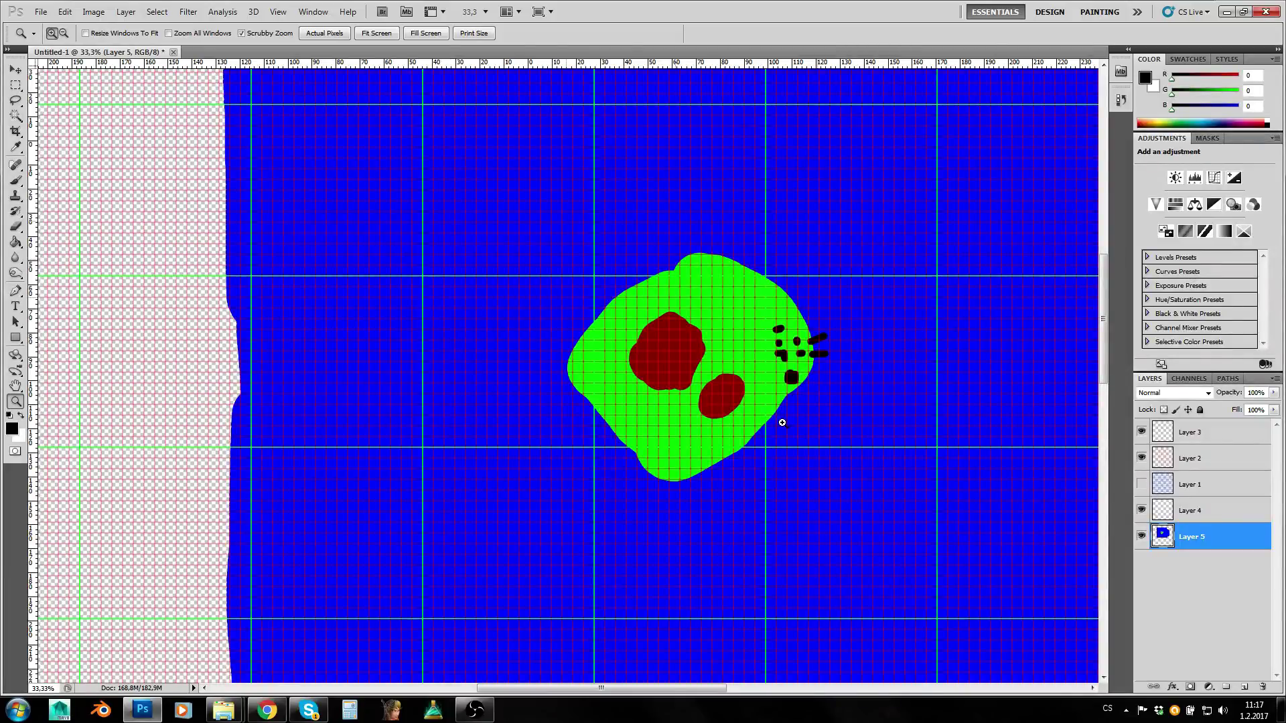
alt+click(907, 428)
drag(601, 688, 654, 699)
scroll(700, 519, down, 1)
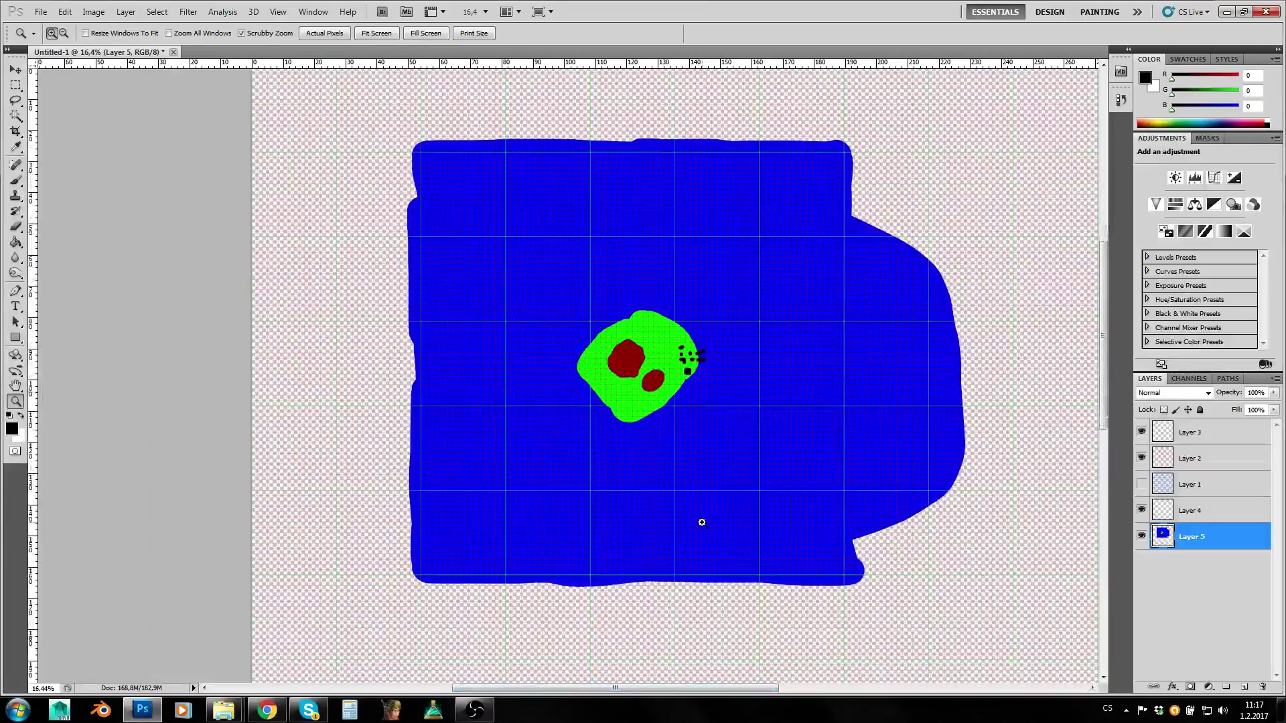
click(689, 476)
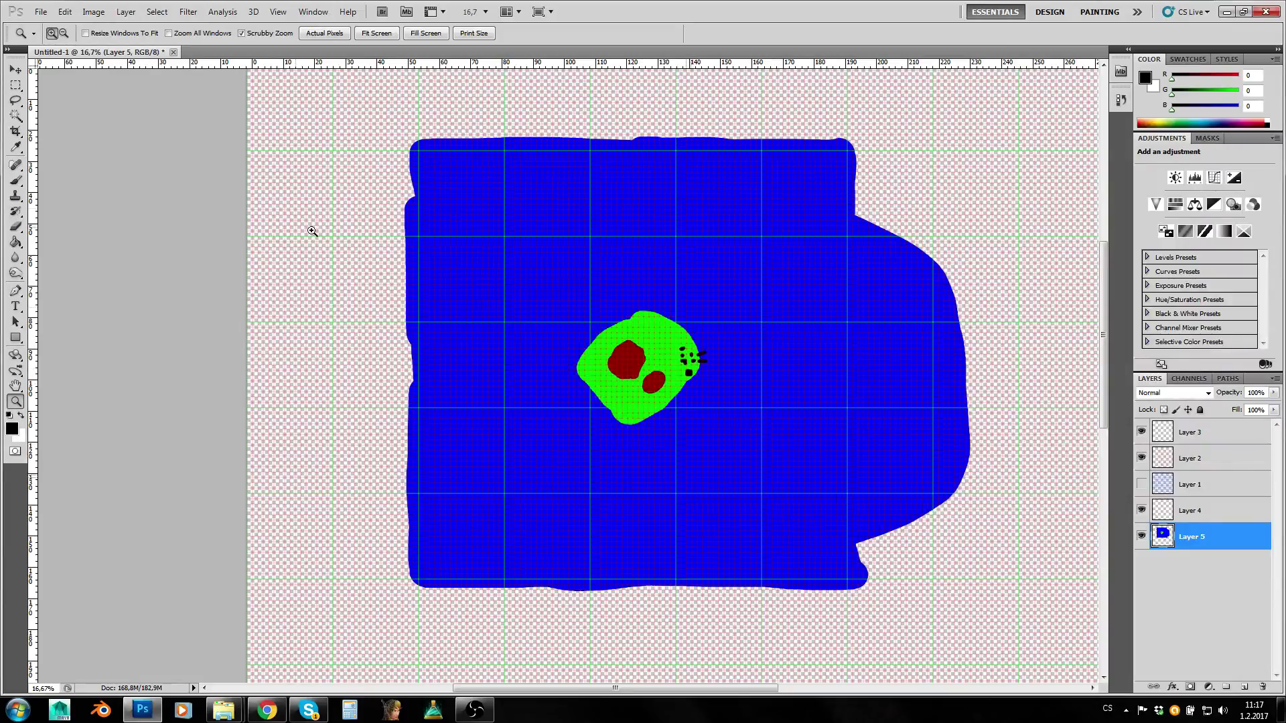
Crop the document along the grid lines to a square of five by five ADT cells around the island.
click(15, 131)
drag(419, 152, 848, 574)
key(Return)
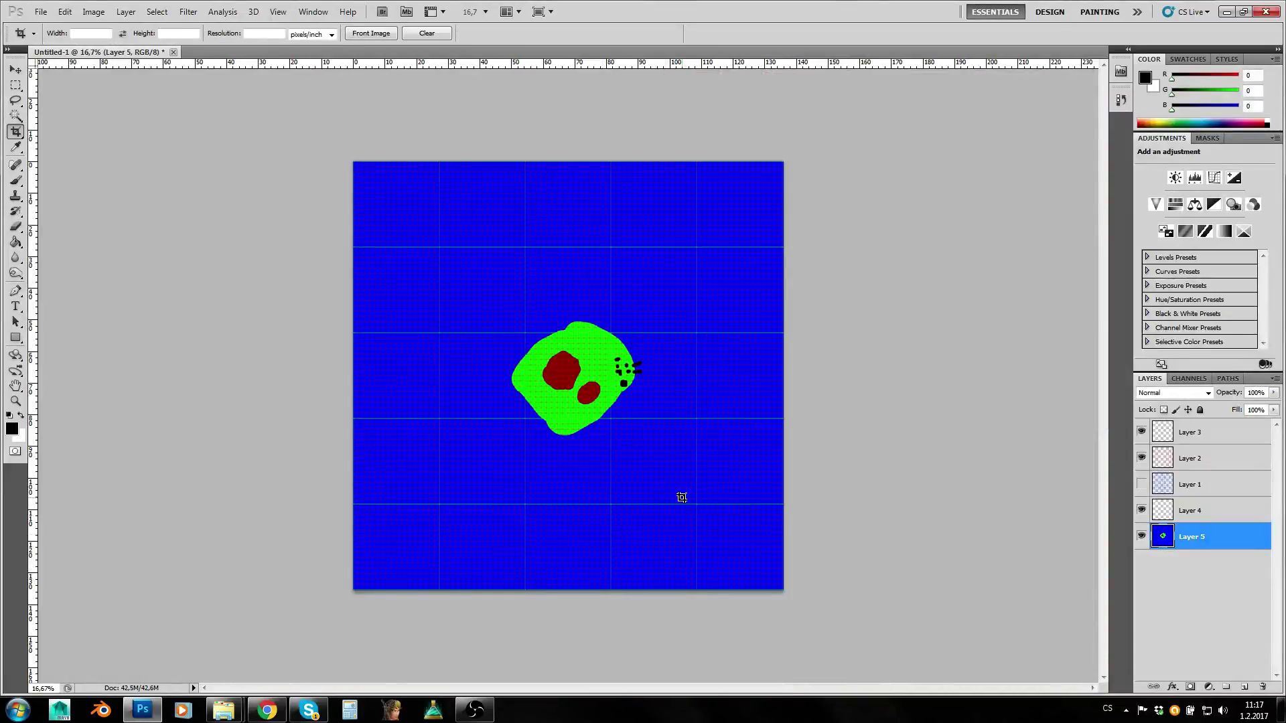
Add the text "Tutorial Island" in 200 pt Morpheus above Layer 3 and place it just south of the landmass.
key(t)
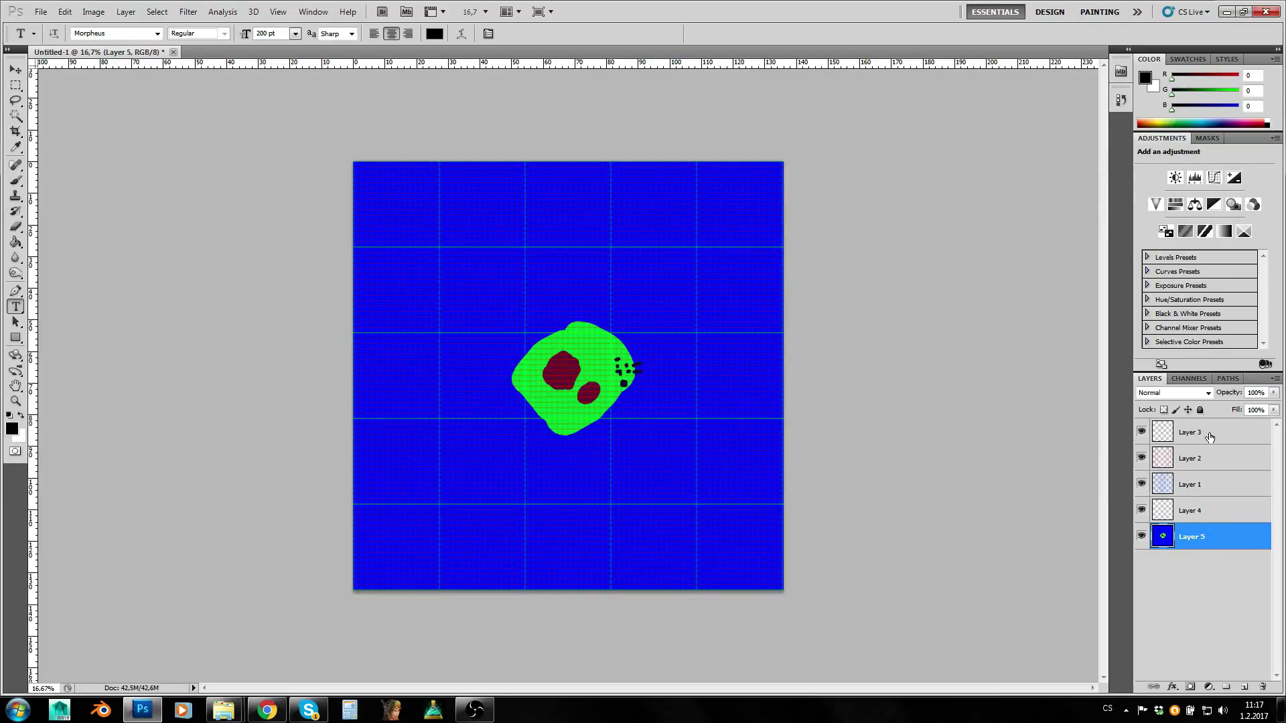
click(1210, 437)
click(537, 475)
text(Tutorial 1)
text(sland)
drag(588, 517, 613, 506)
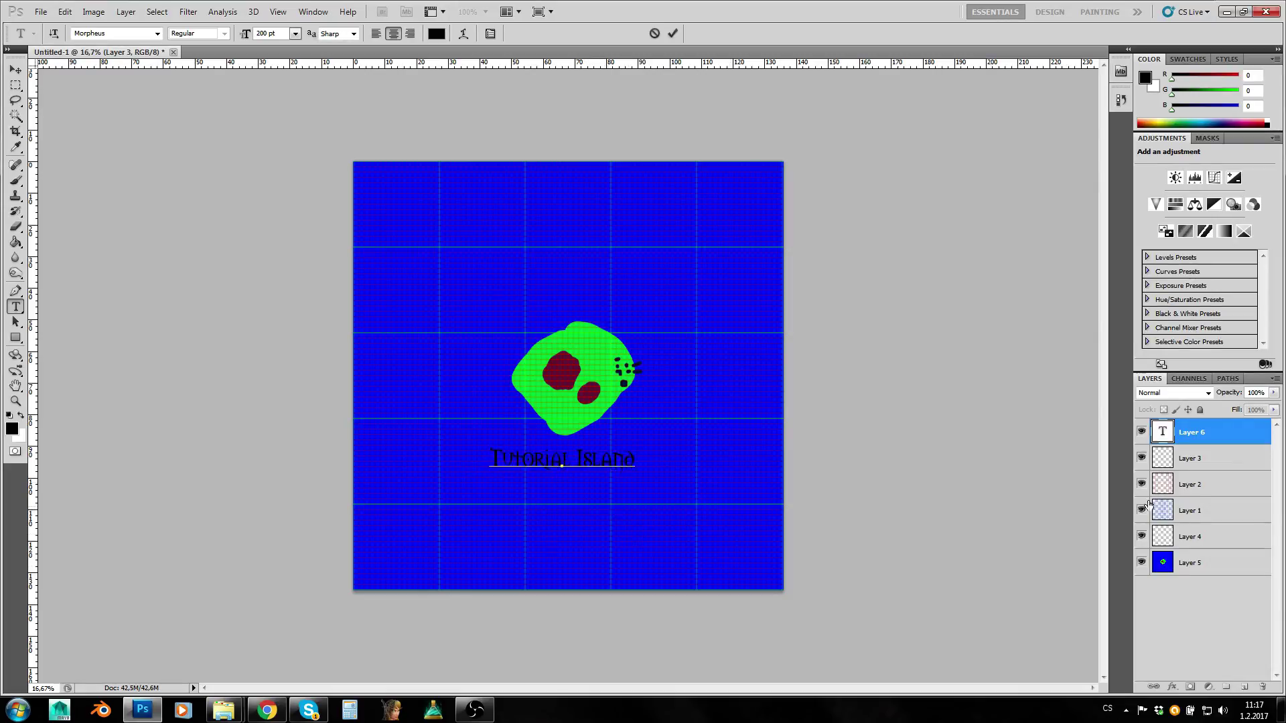
click(1208, 459)
click(1203, 436)
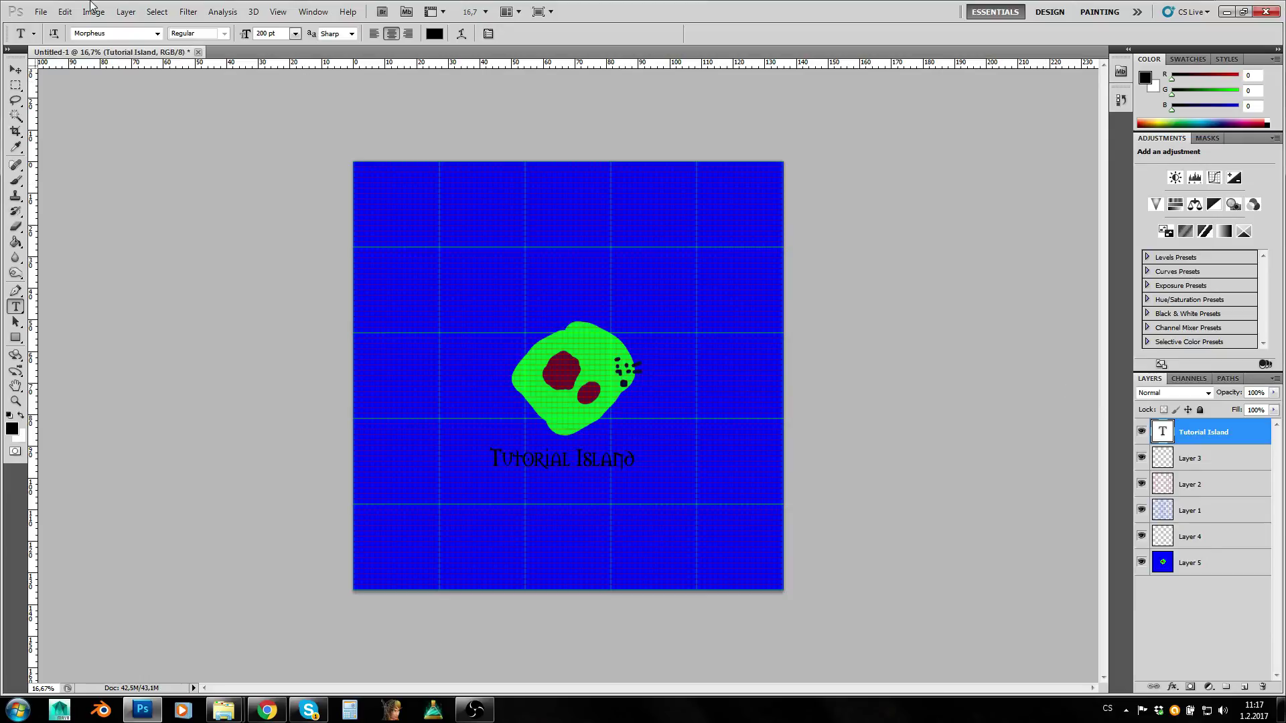
Apply an Outer Glow layer style with an 18% spread to the Tutorial Island text.
click(126, 11)
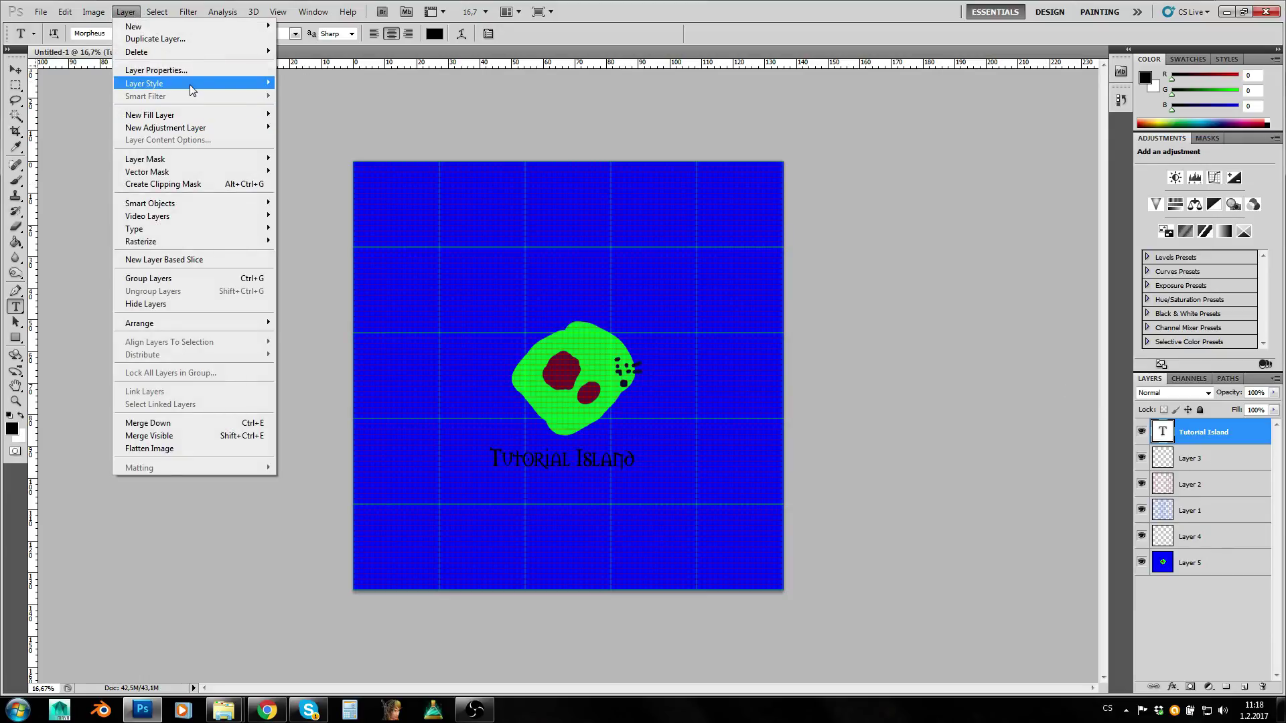
mouse_move(190, 84)
click(308, 123)
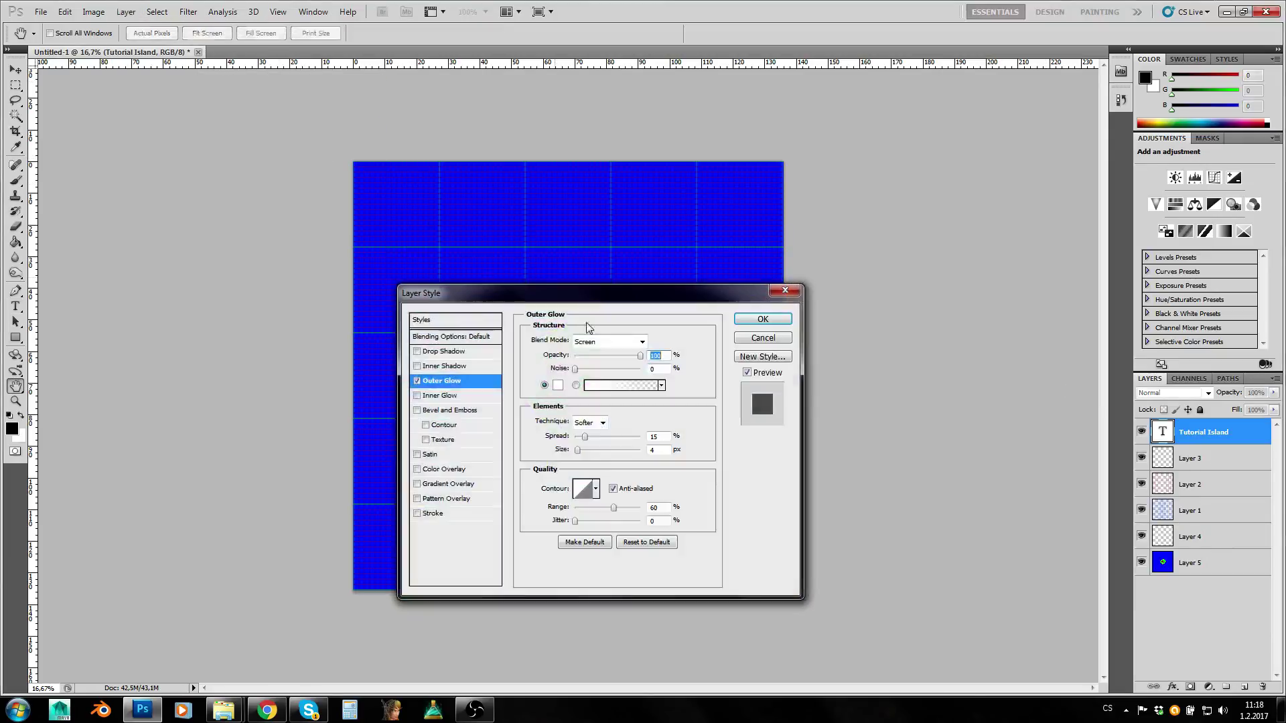
drag(585, 437, 587, 437)
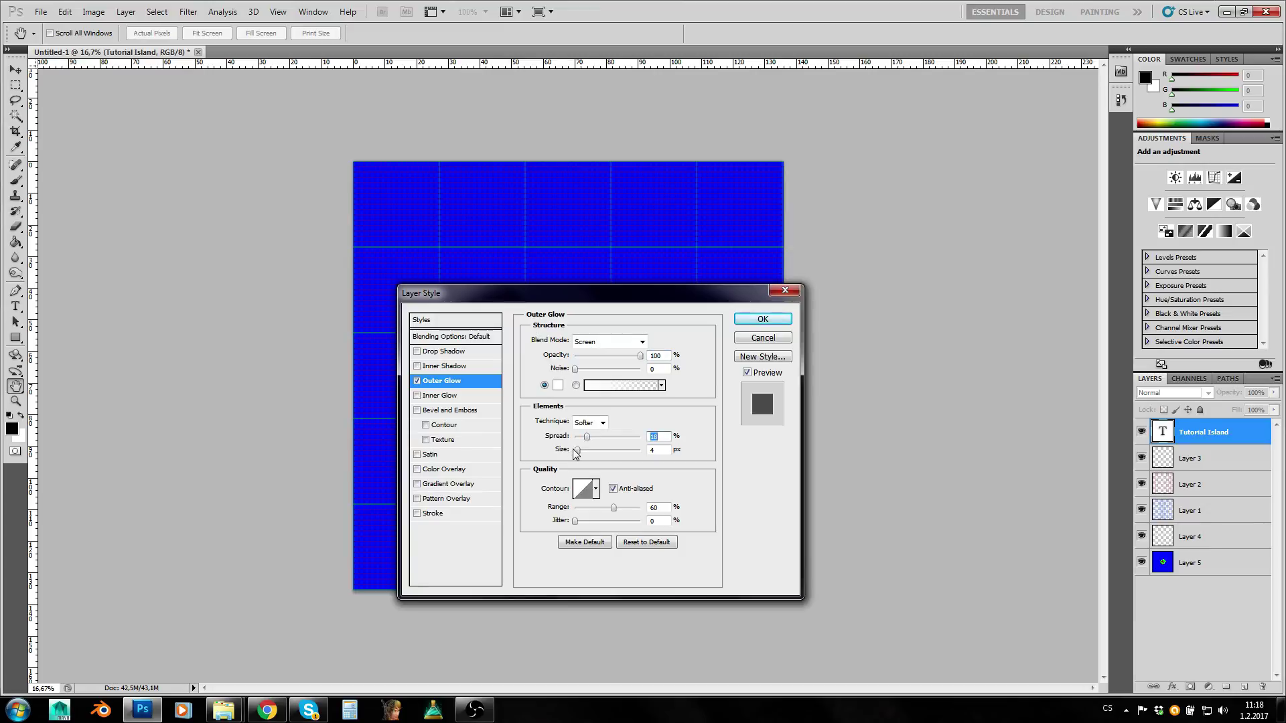
click(752, 319)
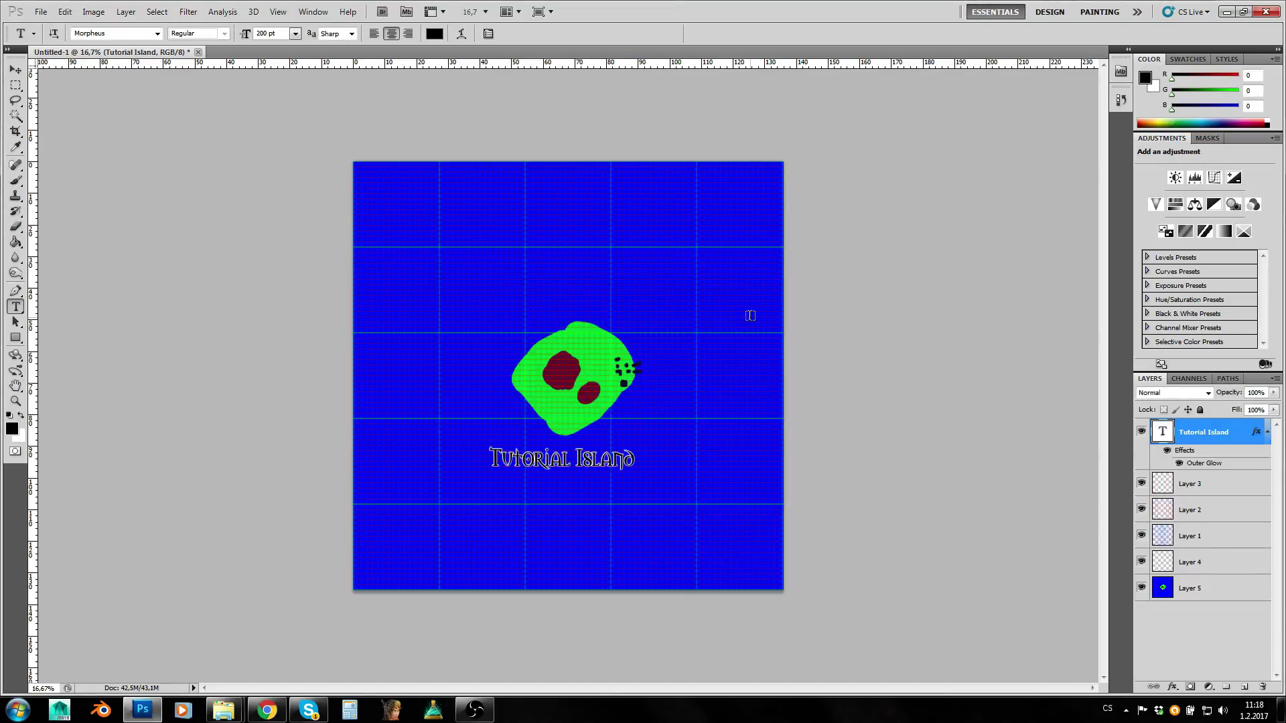